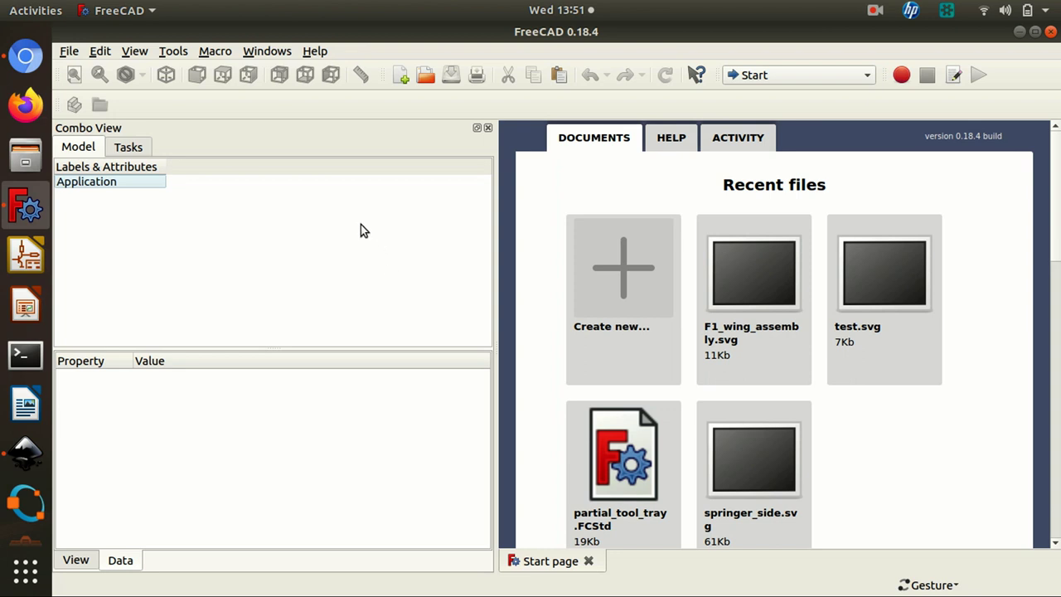
Show the full list of available workbenches from the Start page toolbar
{"action": "left_click", "coordinate": [767, 76]}
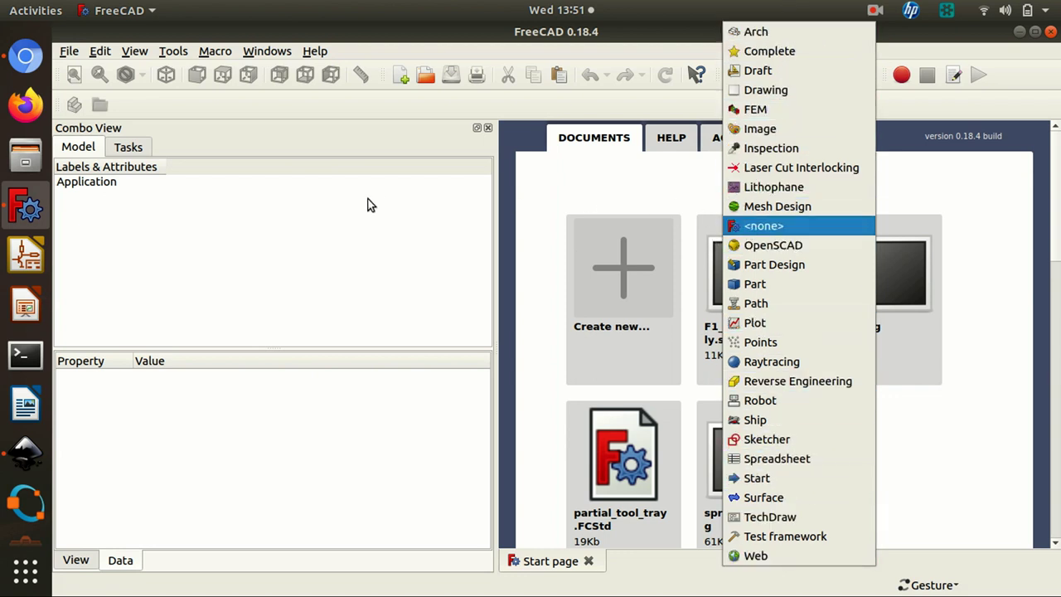
Dismiss the workbench list without changing it and open the Tools menu
{"action": "left_click", "coordinate": [340, 221]}
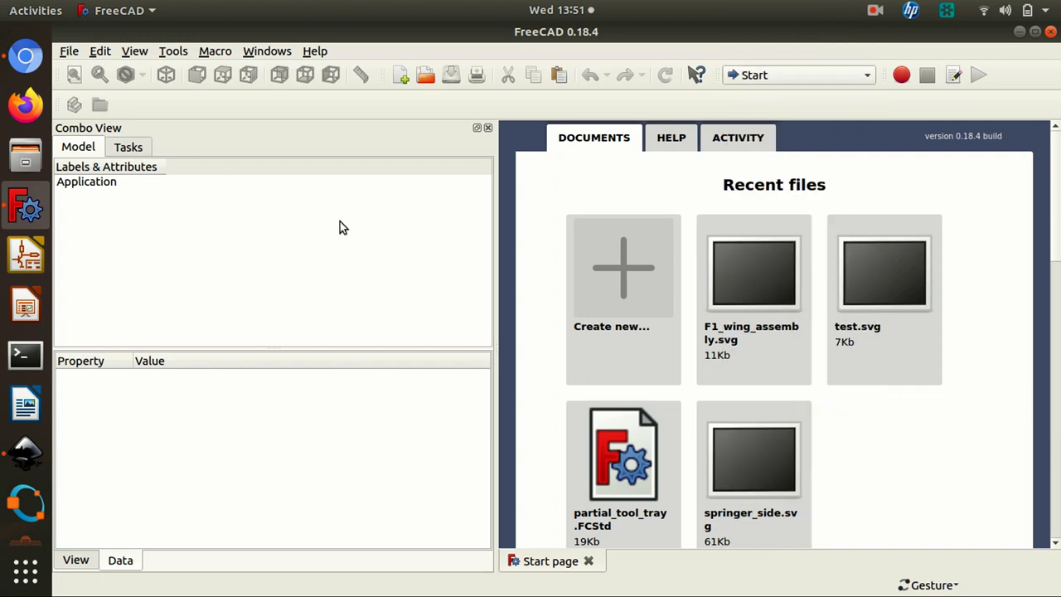
{"action": "left_click", "coordinate": [164, 53]}
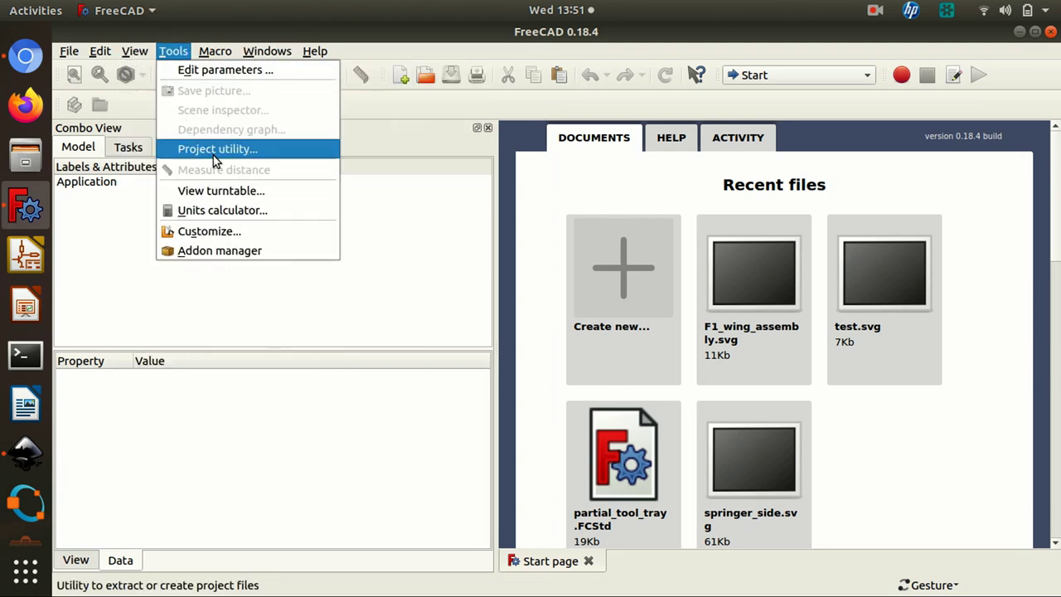
Open the Addon manager and read the Animation, A2plus, assembly2, Assembly4 and Autoload add-on descriptions
{"action": "left_click", "coordinate": [220, 247]}
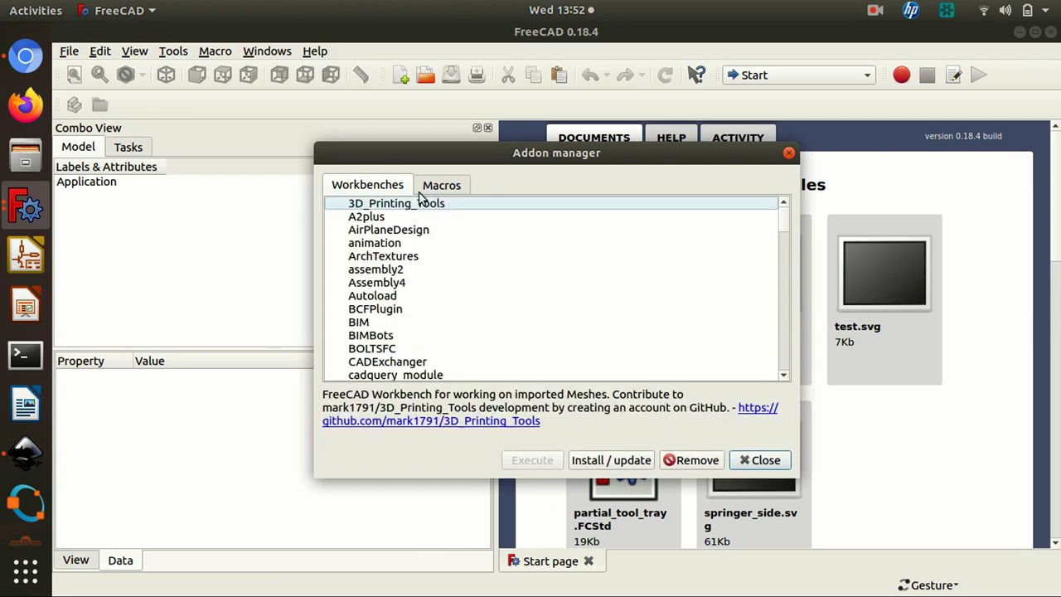
{"action": "left_click", "coordinate": [414, 245]}
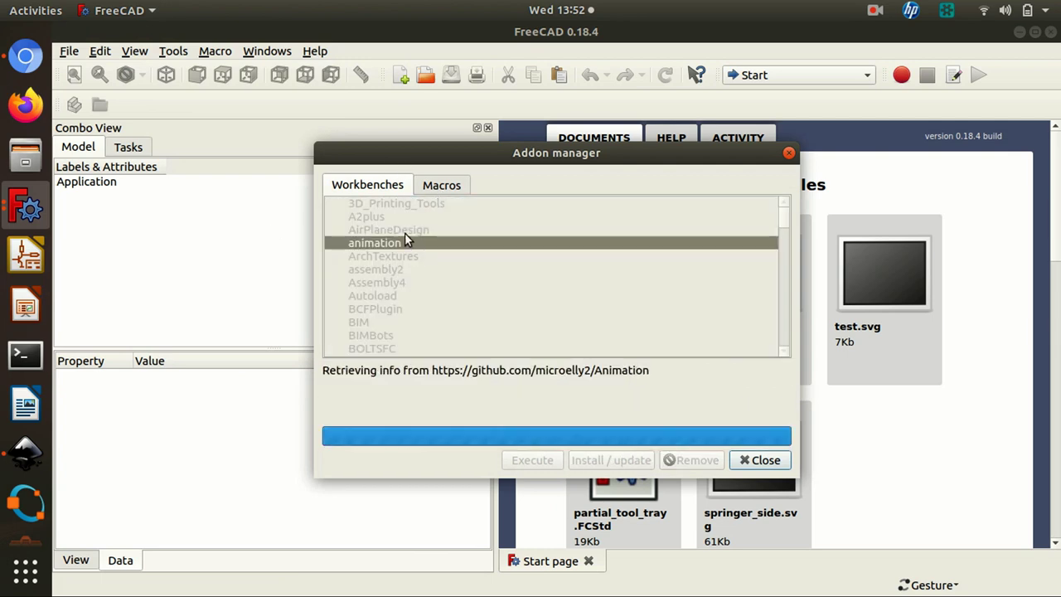
{"action": "key", "text": "Up"}
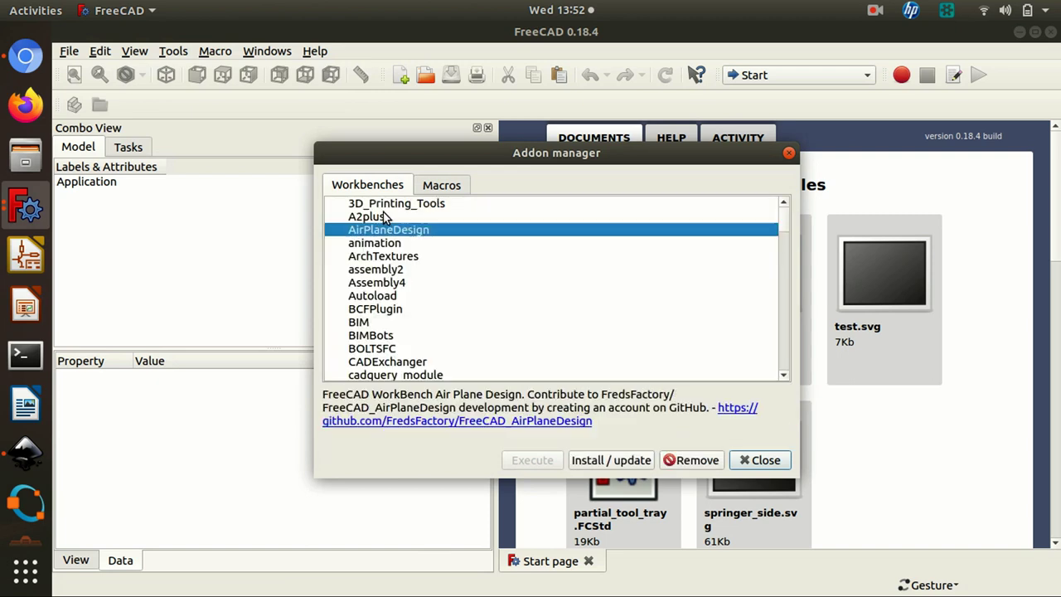
{"action": "key", "text": "Up"}
{"action": "key", "text": "Up"}
{"action": "key", "text": "Down"}
{"action": "key", "text": "Down"}
{"action": "key", "text": "Down"}
{"action": "key", "text": "Down"}
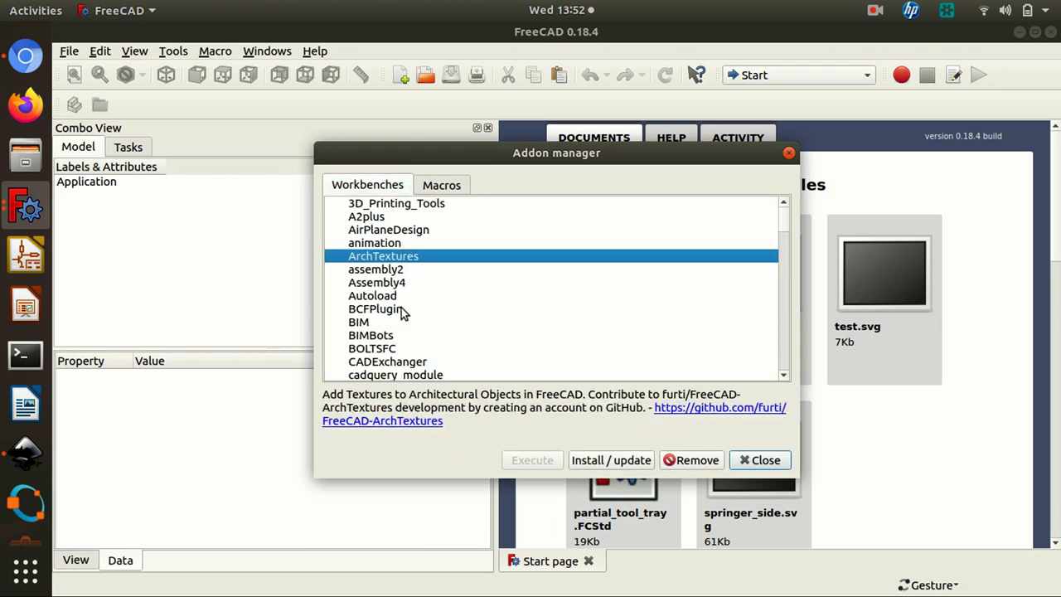
{"action": "key", "text": "Down"}
{"action": "key", "text": "Down"}
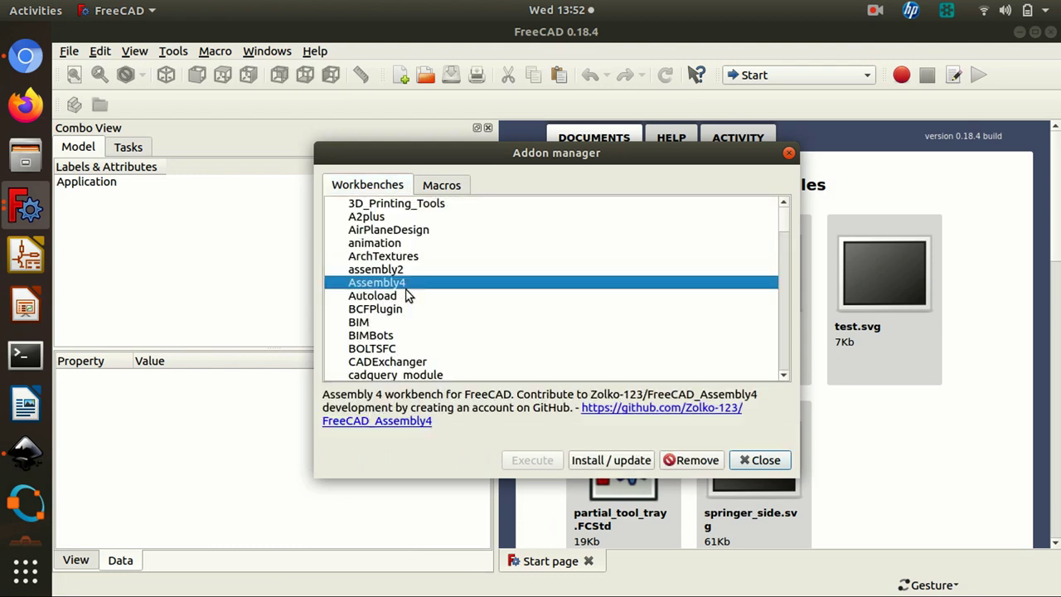
{"action": "left_click", "coordinate": [784, 378]}
{"action": "key", "text": "Down"}
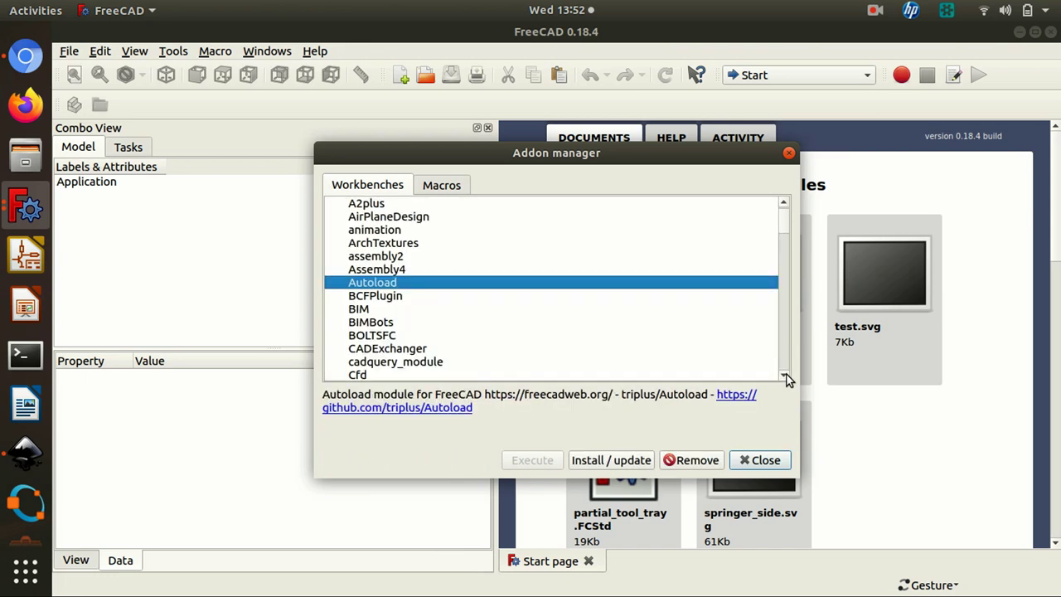
{"action": "key", "text": "Down"}
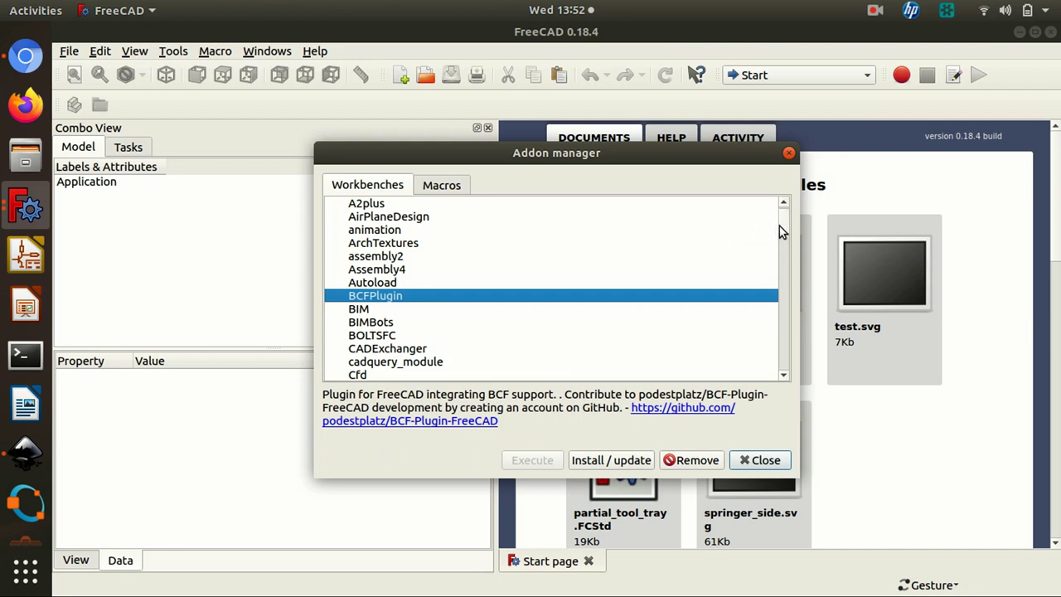
Read the AirPlaneDesign and cura_engine descriptions, then scroll down to LCInterlocking
{"action": "scroll", "coordinate": [785, 225], "scroll_direction": "up", "scroll_amount": 1}
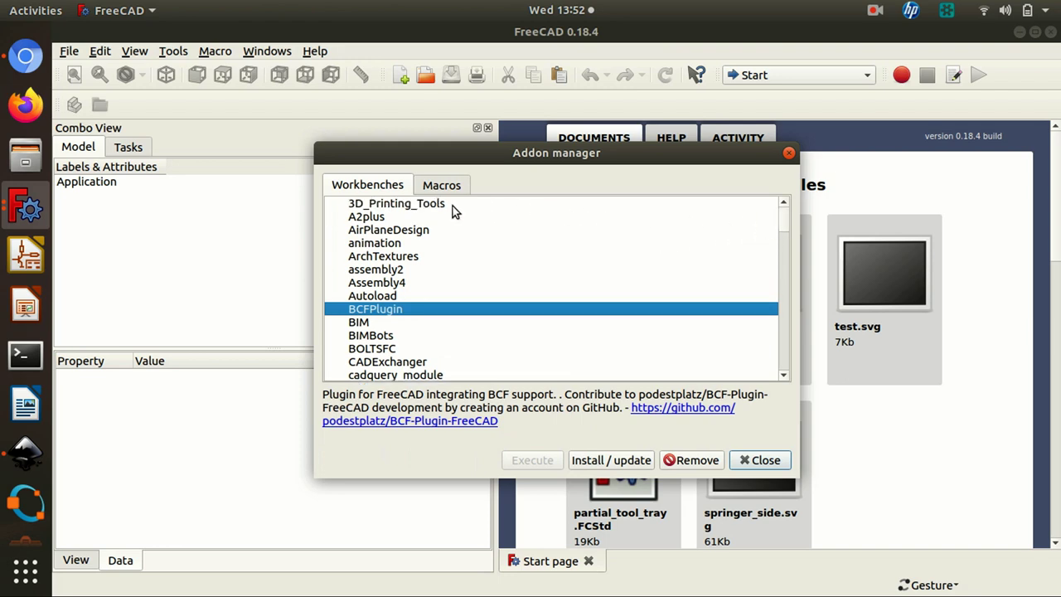
{"action": "left_click", "coordinate": [398, 234]}
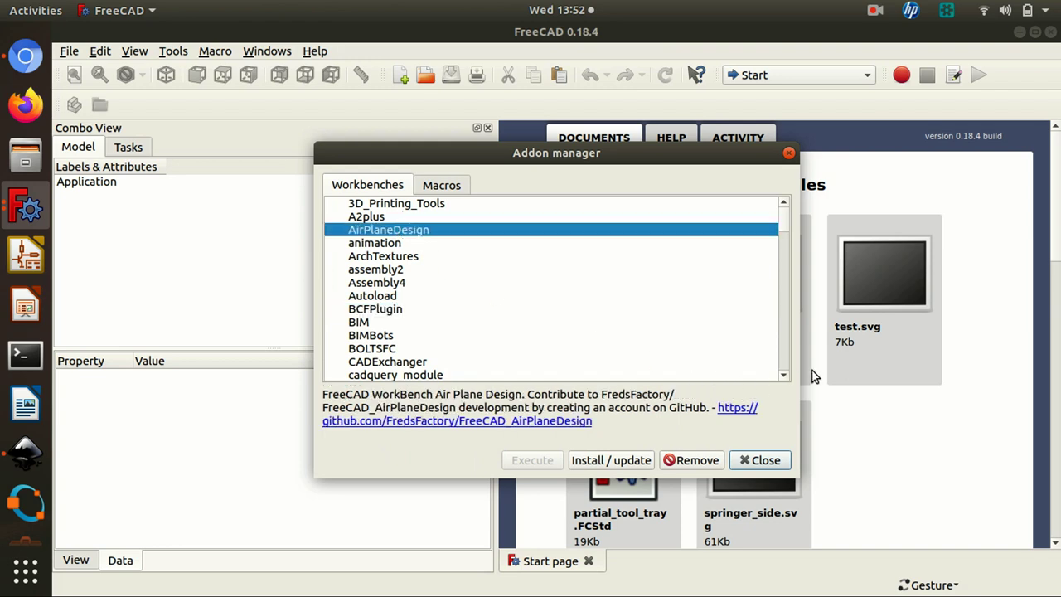
{"action": "left_click_drag", "start_coordinate": [781, 376], "coordinate": [781, 377]}
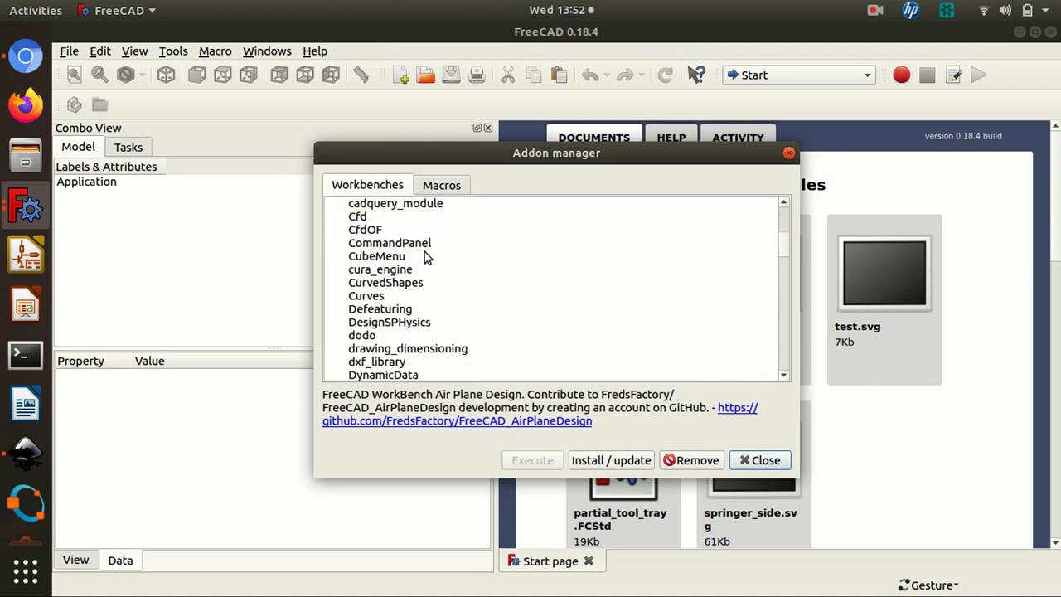
{"action": "left_click", "coordinate": [377, 272]}
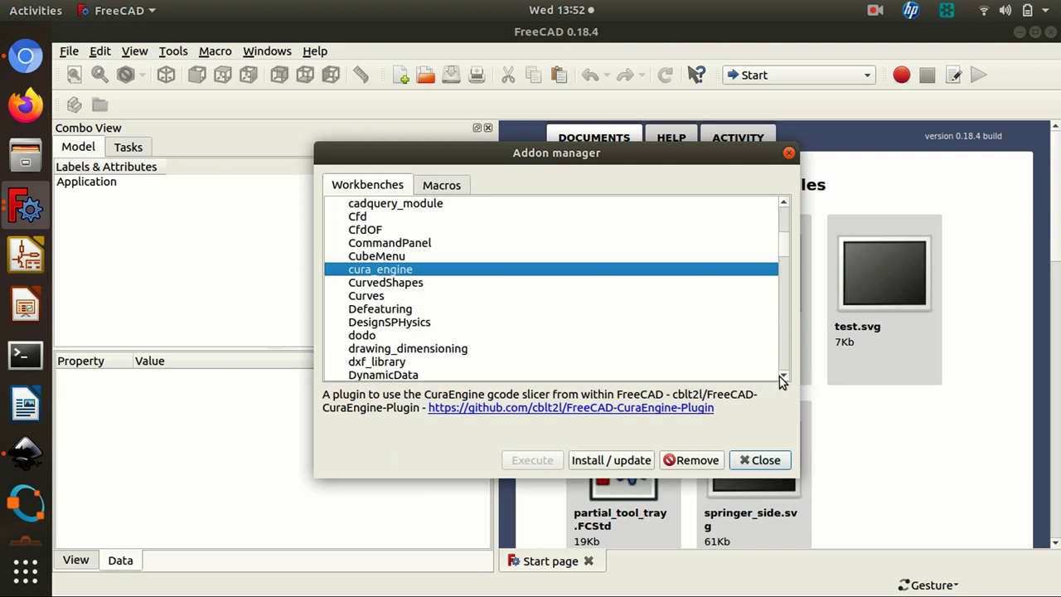
{"action": "left_click_drag", "start_coordinate": [784, 379], "coordinate": [785, 379]}
{"action": "left_click", "coordinate": [784, 204]}
{"action": "left_click_drag", "start_coordinate": [784, 204], "coordinate": [785, 204]}
{"action": "left_click", "coordinate": [784, 204]}
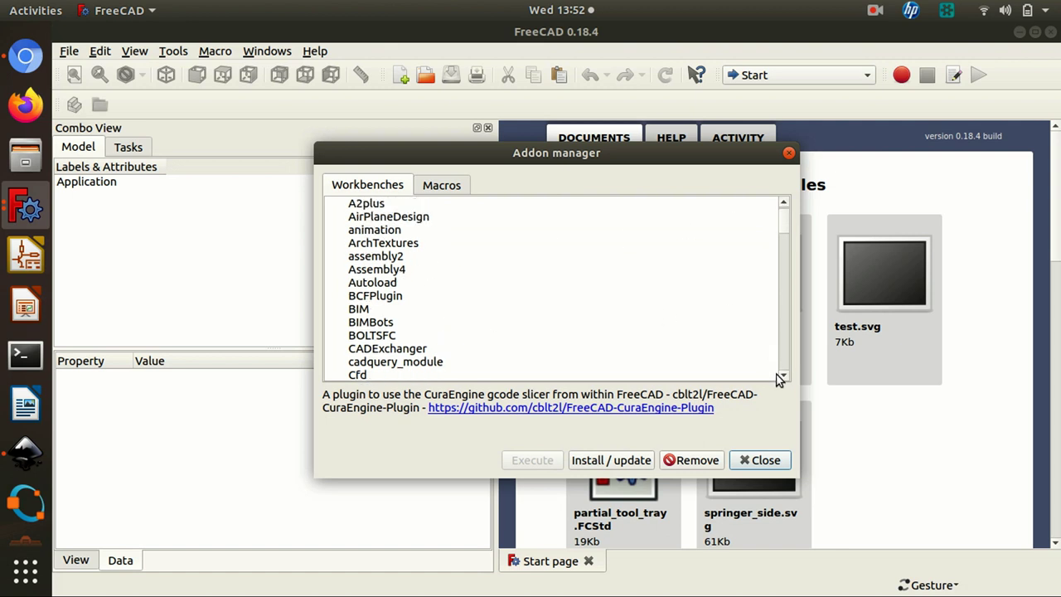
{"action": "left_click_drag", "start_coordinate": [785, 377], "coordinate": [784, 381]}
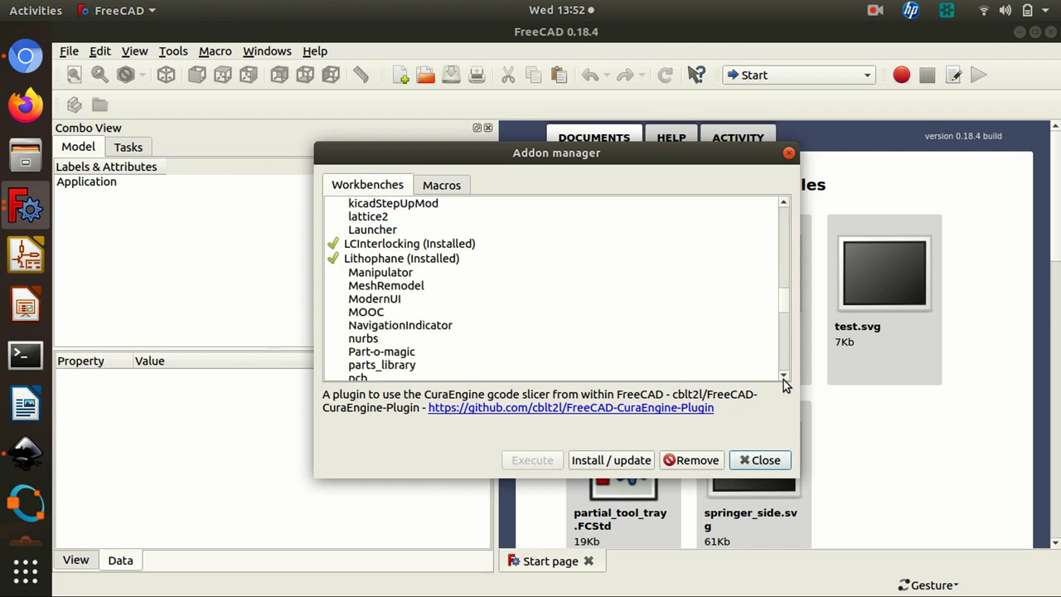
Select LCInterlocking to see 'This addon is already installed'
{"action": "left_click", "coordinate": [390, 245]}
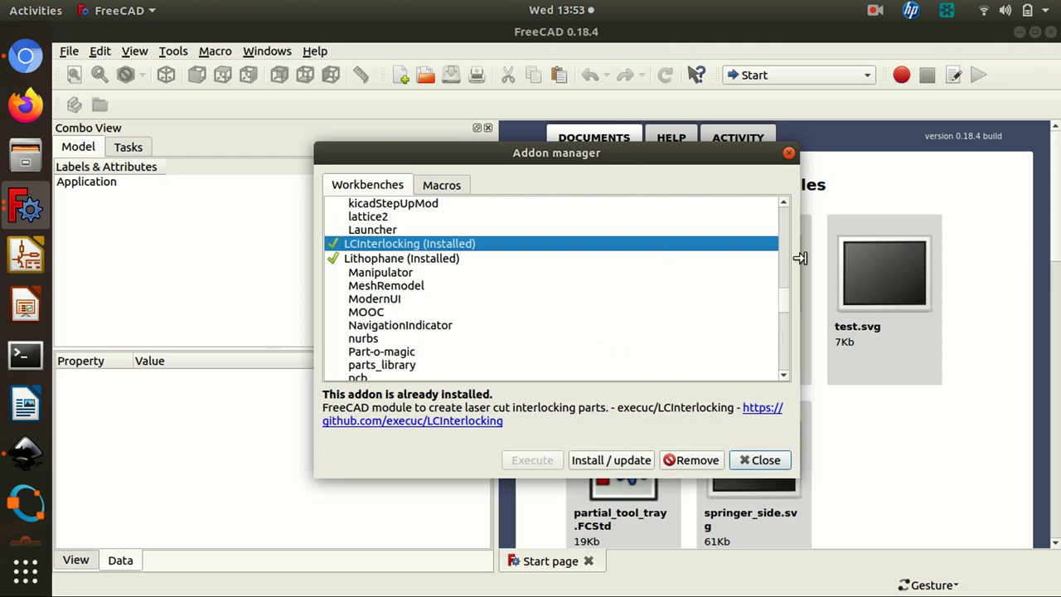
Close the Addon manager and switch to the Laser Cut Interlocking workbench
{"action": "left_click", "coordinate": [754, 468]}
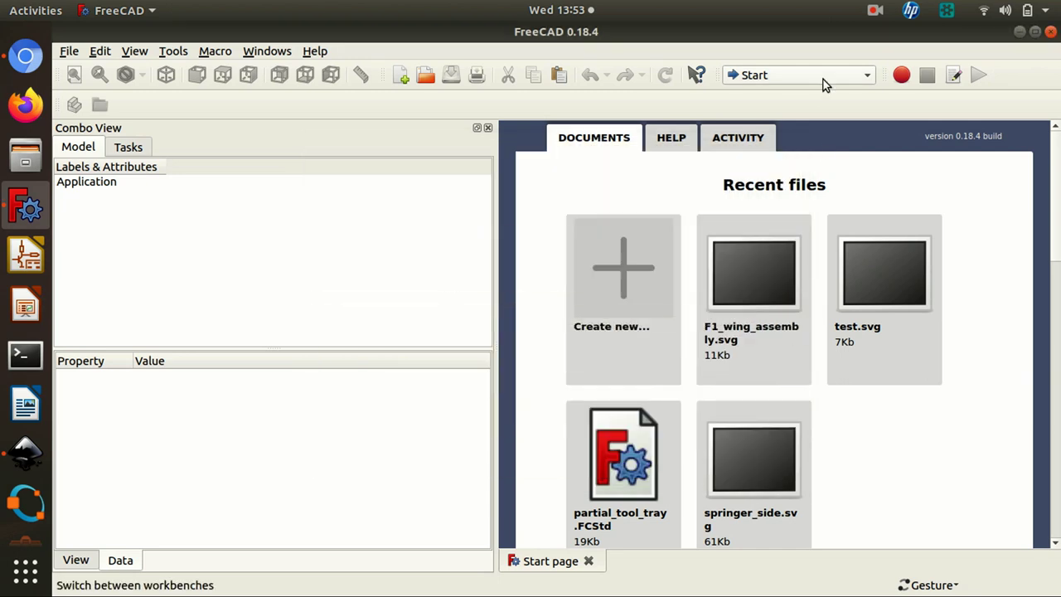
{"action": "left_click", "coordinate": [820, 74]}
{"action": "left_click", "coordinate": [765, 169]}
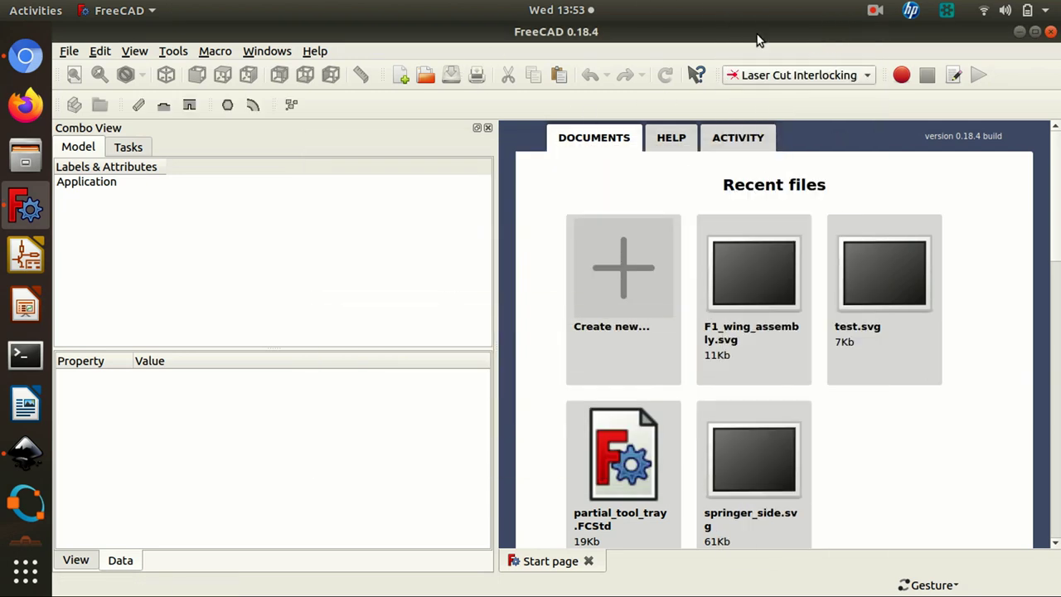
{"action": "left_click", "coordinate": [771, 73]}
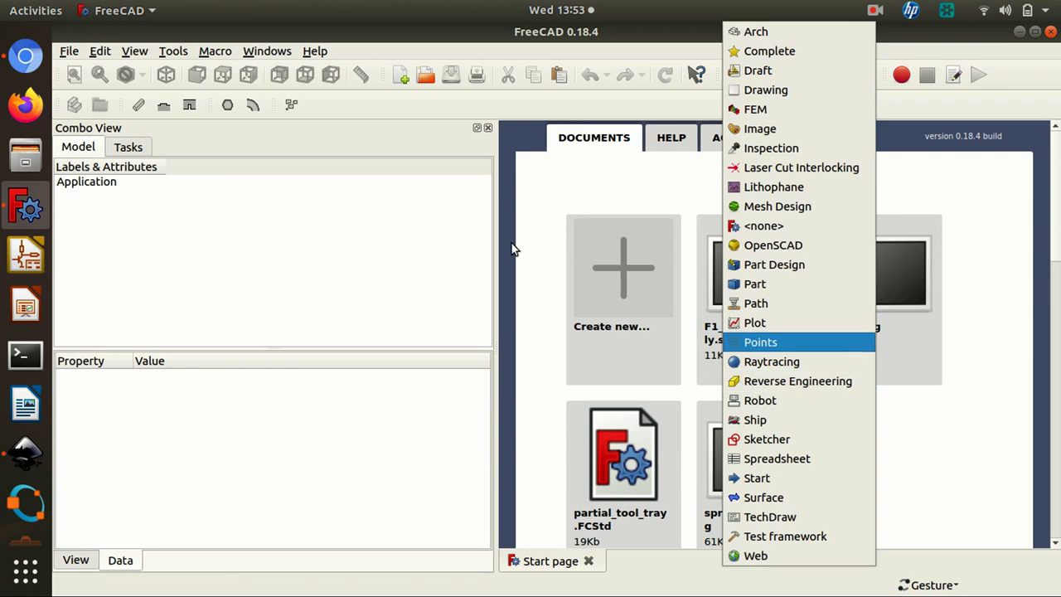
{"action": "left_click", "coordinate": [547, 243]}
Create a new Unnamed document, then switch to Part and finally Sketcher
{"action": "left_click", "coordinate": [638, 256]}
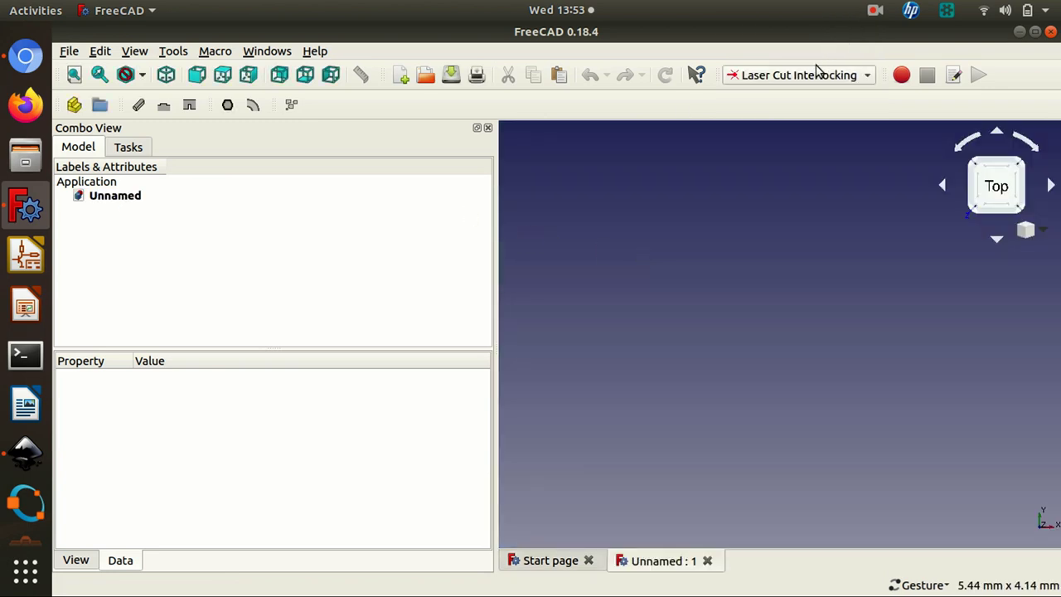
{"action": "left_click", "coordinate": [783, 75]}
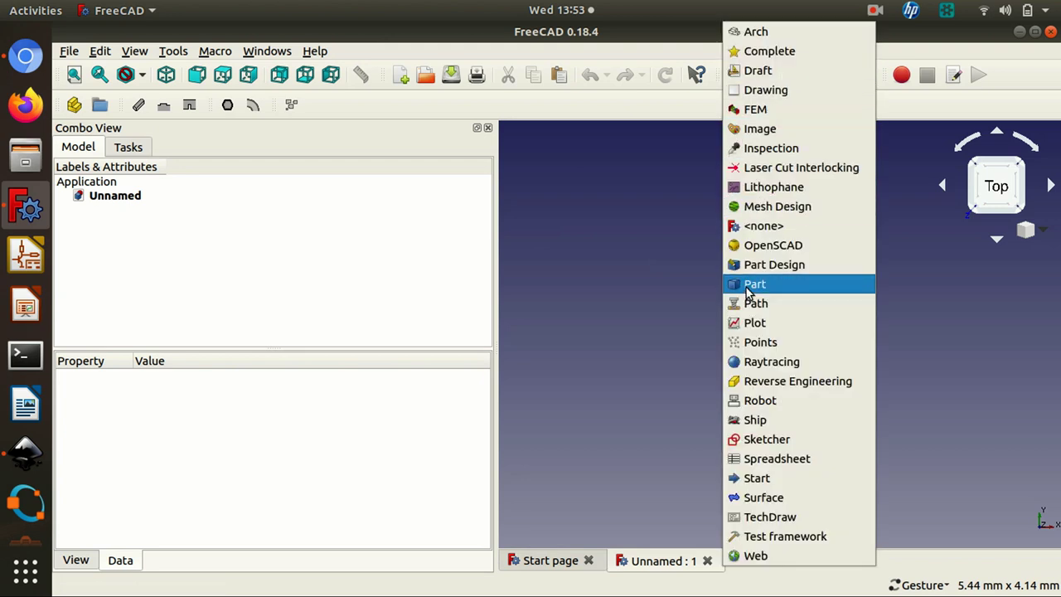
{"action": "left_click", "coordinate": [748, 286]}
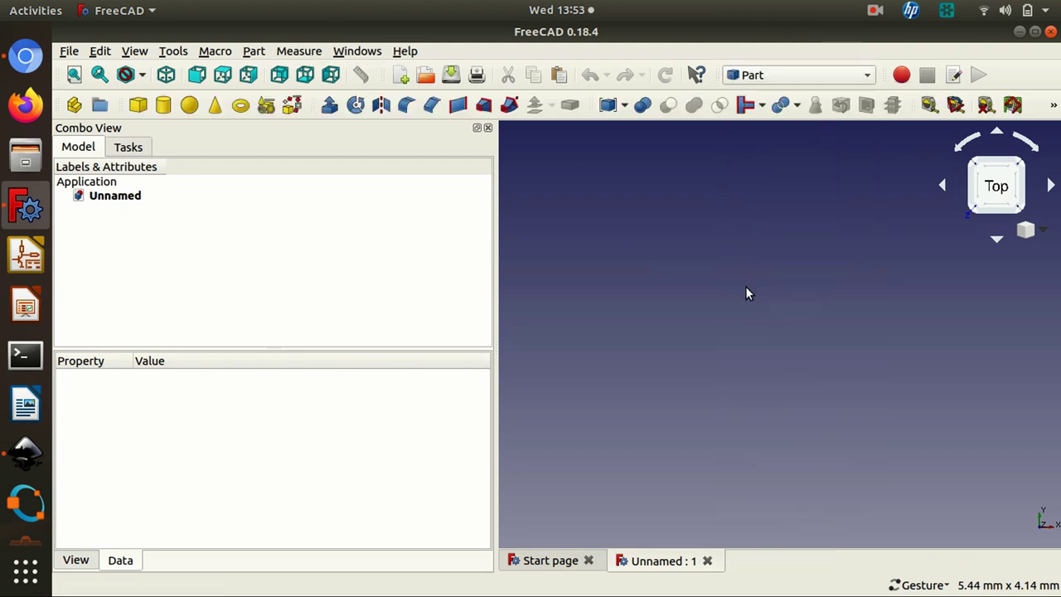
{"action": "left_click", "coordinate": [789, 74]}
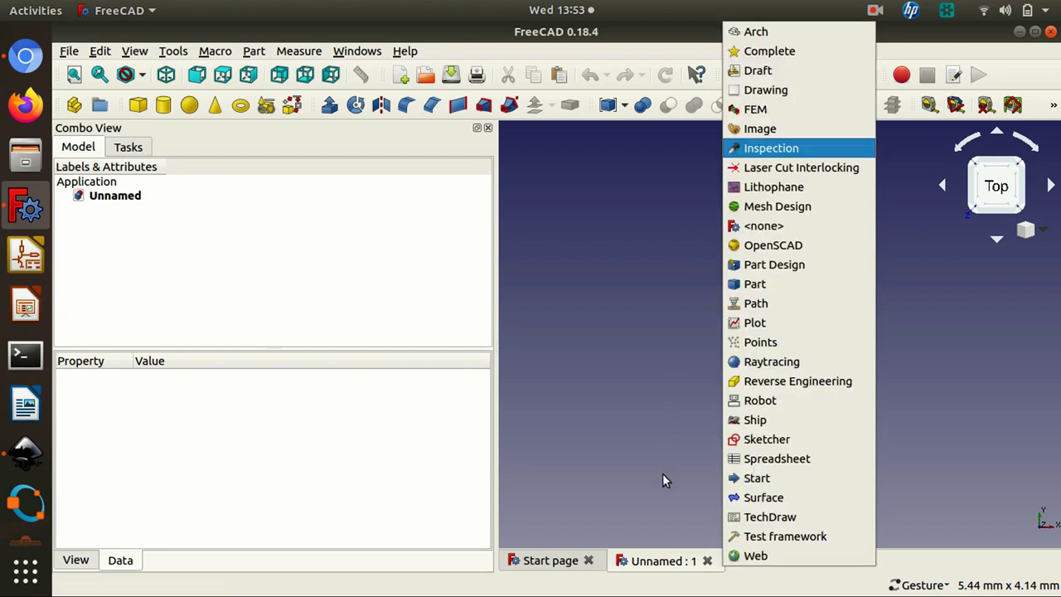
{"action": "left_click", "coordinate": [749, 441]}
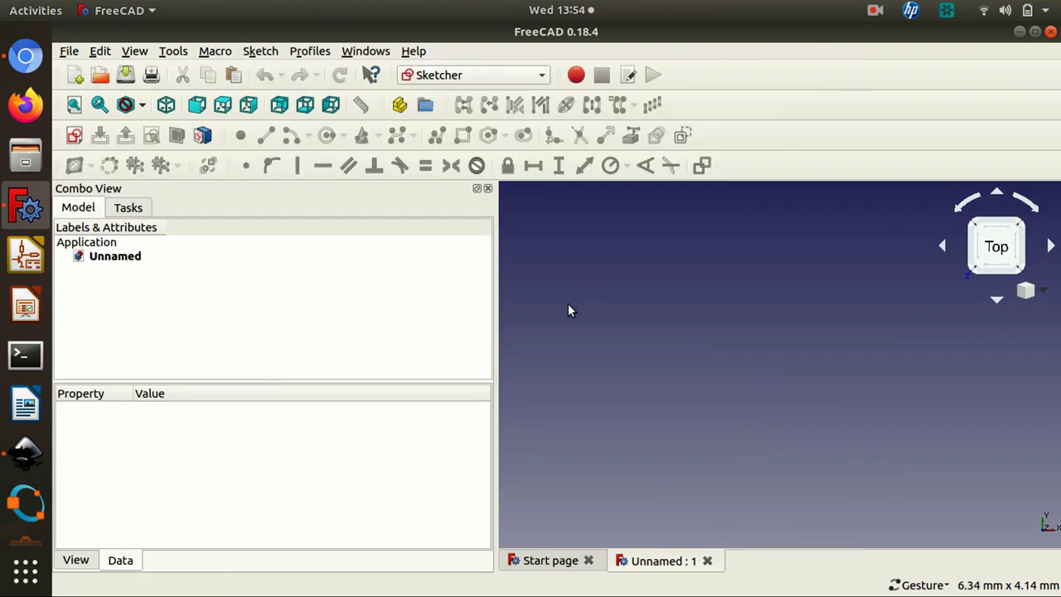
Drag the Combo View splitter left so the 3D view is wider
{"action": "left_click_drag", "start_coordinate": [497, 287], "coordinate": [396, 251]}
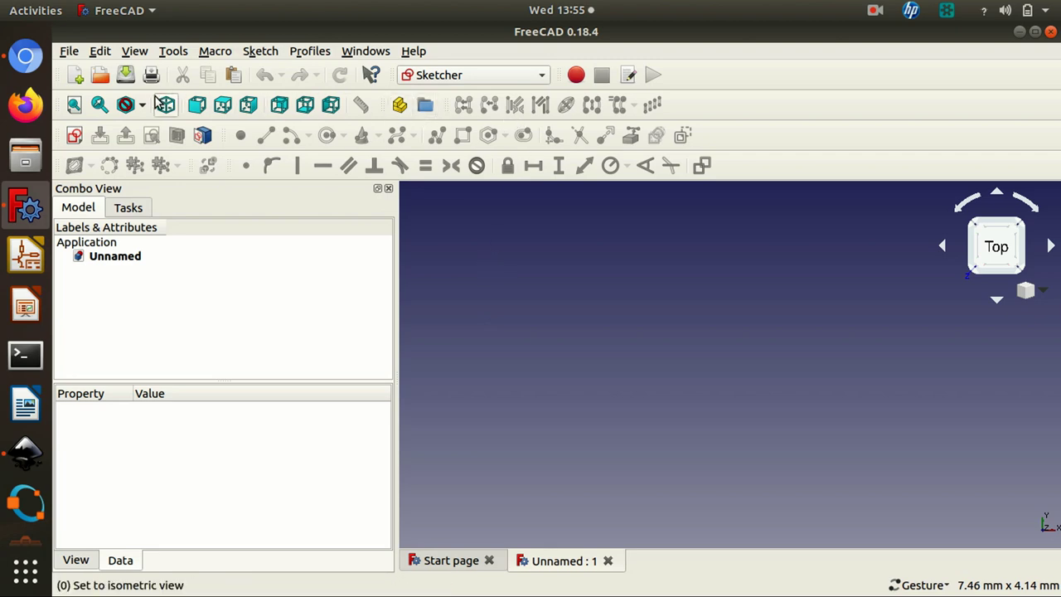
Start a new sketch on the XY plane and draw a rectangle
{"action": "left_click", "coordinate": [73, 136]}
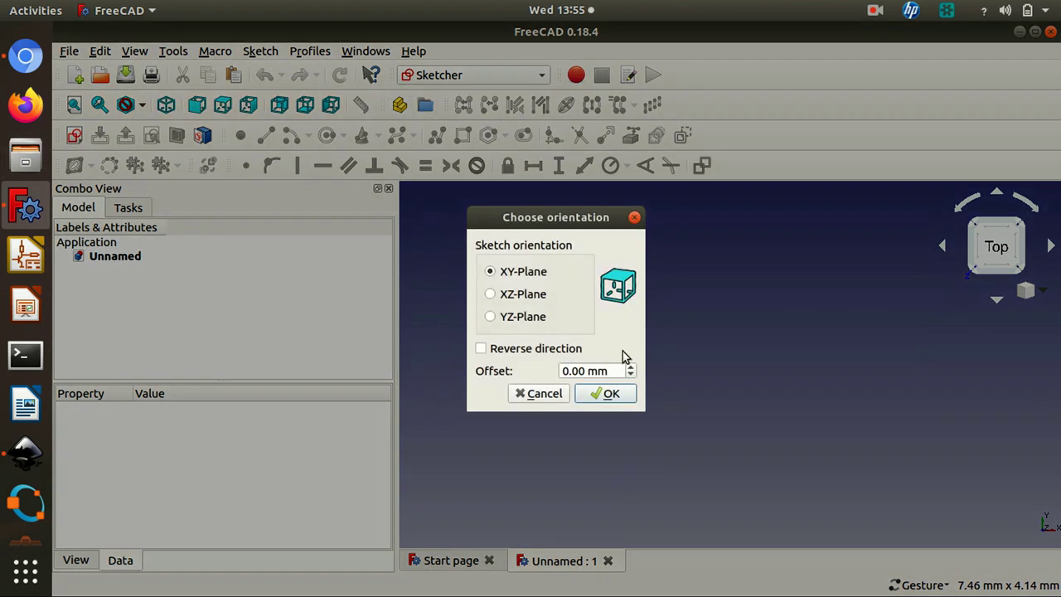
{"action": "left_click", "coordinate": [612, 393]}
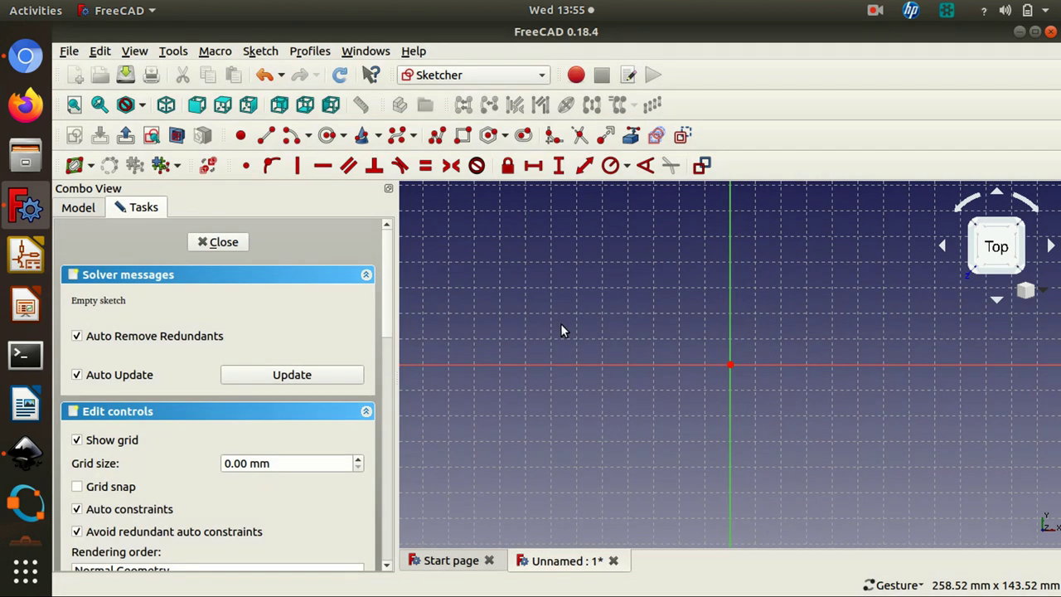
{"action": "left_click", "coordinate": [463, 135]}
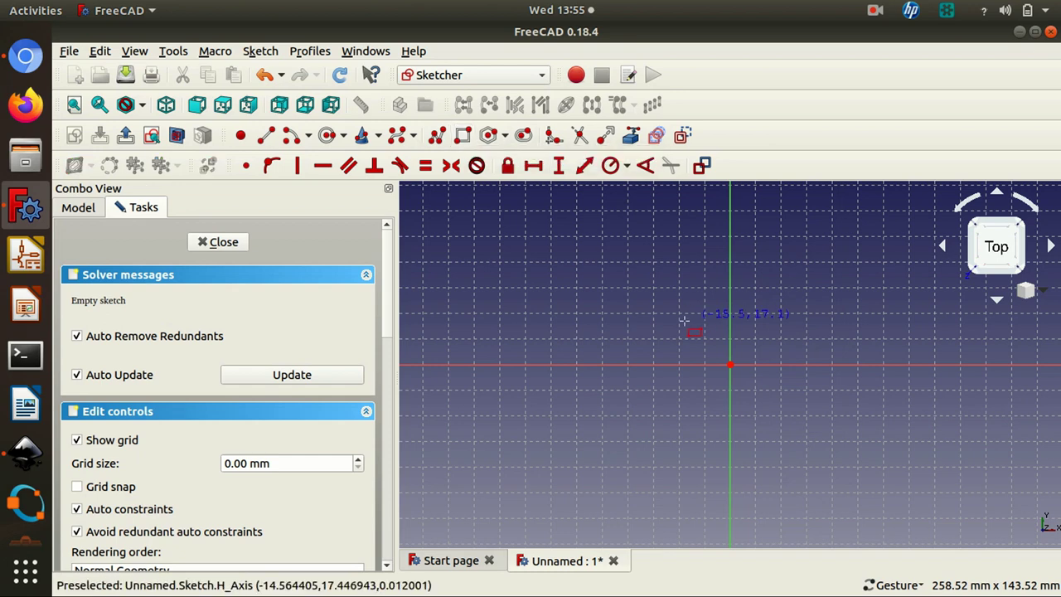
{"action": "left_click", "coordinate": [636, 302]}
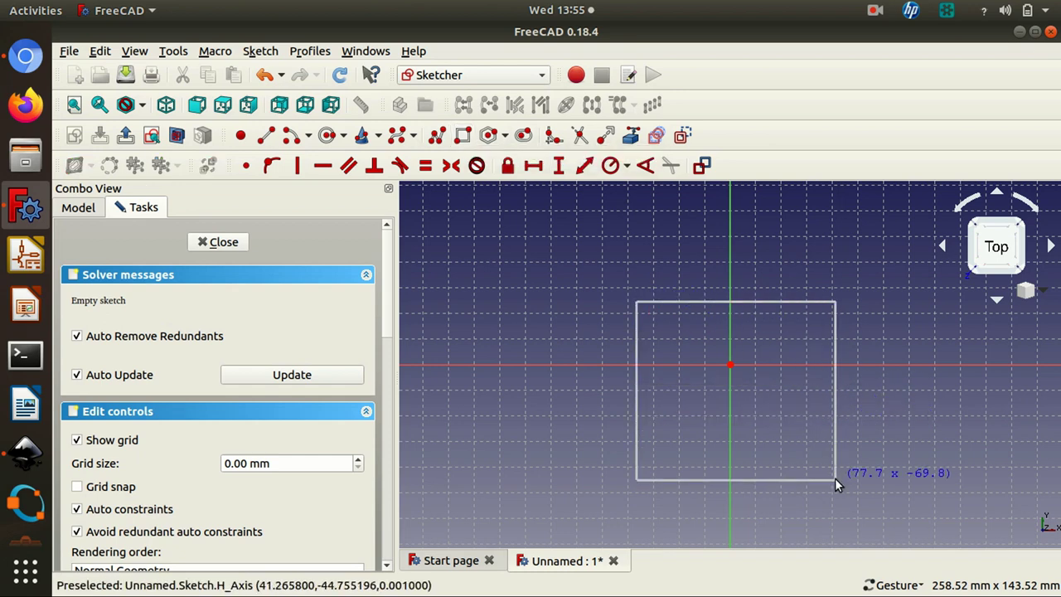
{"action": "left_click", "coordinate": [835, 478]}
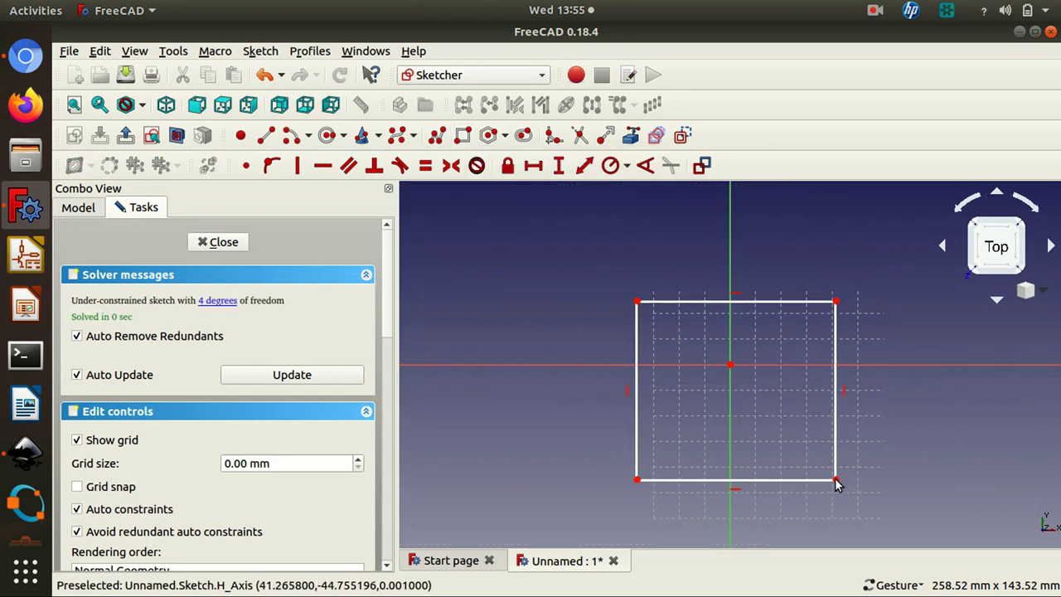
Fillet the bottom-left and top-right corners, pull the right side inward, and close the sketch
{"action": "left_click", "coordinate": [554, 141]}
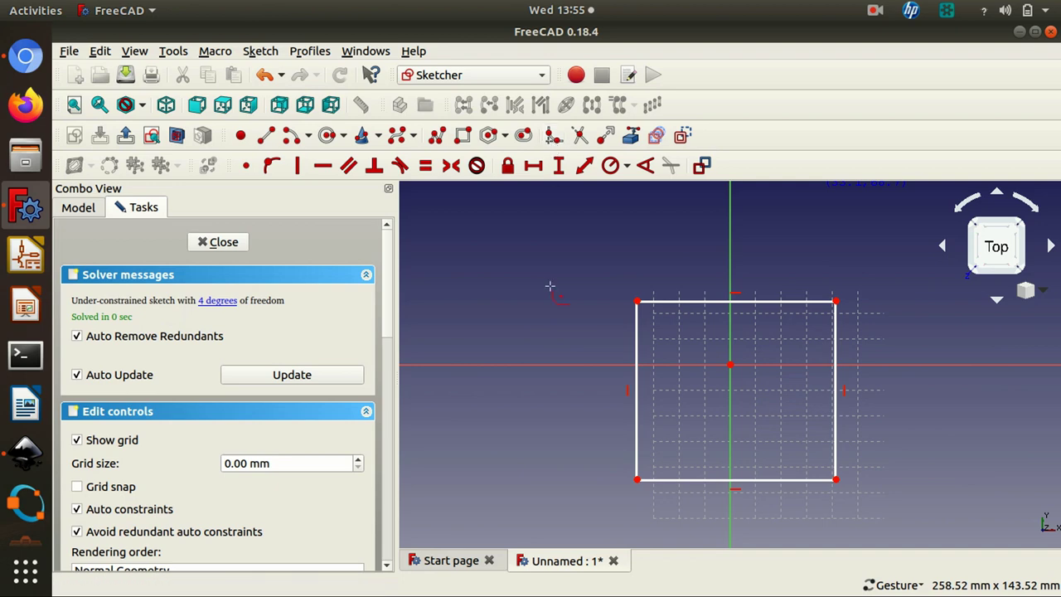
{"action": "left_click", "coordinate": [637, 486]}
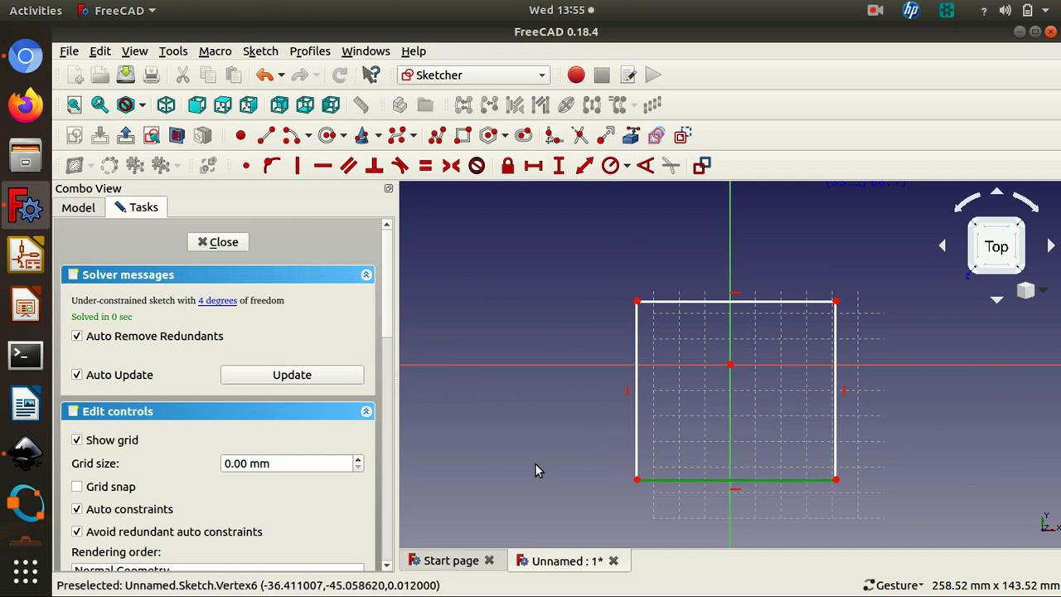
{"action": "left_click", "coordinate": [594, 440]}
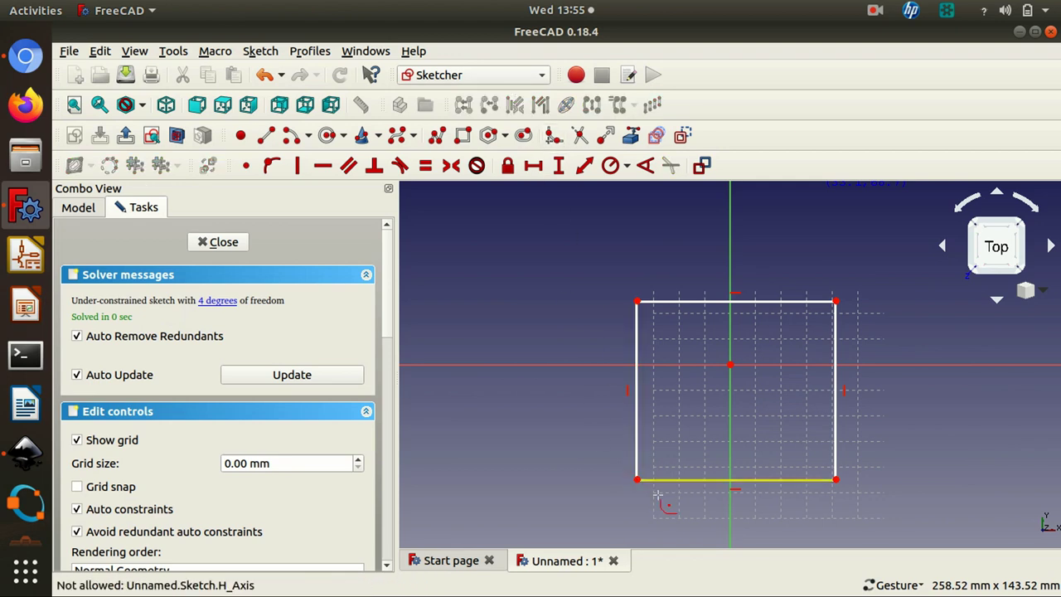
{"action": "left_click", "coordinate": [637, 479]}
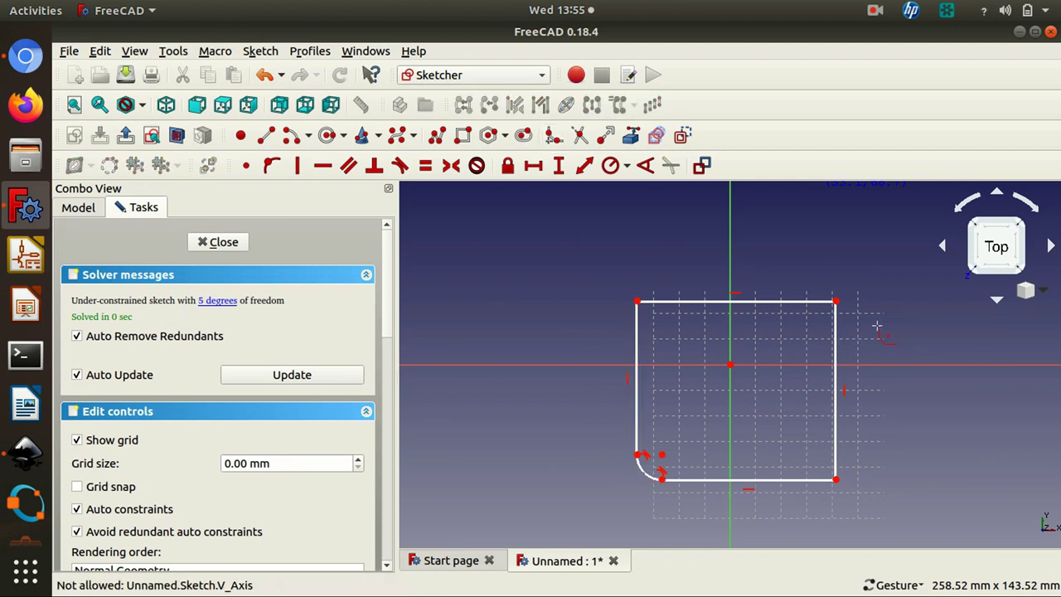
{"action": "left_click", "coordinate": [836, 302]}
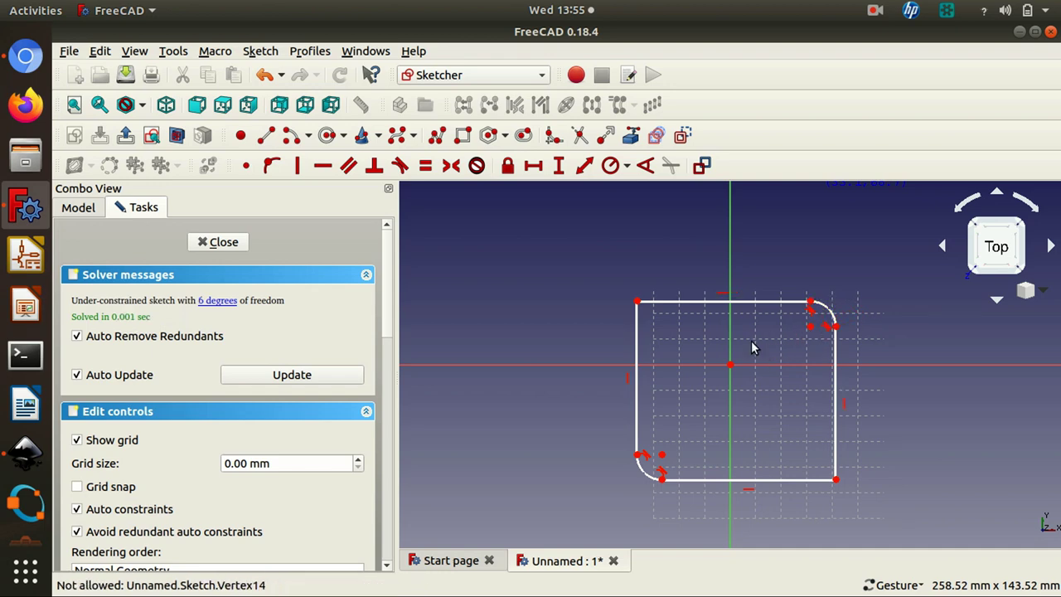
{"action": "key", "text": "Escape"}
{"action": "mouse_move", "coordinate": [820, 326]}
{"action": "left_mouse_down"}
{"action": "mouse_move", "coordinate": [706, 351]}
{"action": "mouse_move", "coordinate": [807, 371]}
{"action": "mouse_move", "coordinate": [804, 393]}
{"action": "mouse_move", "coordinate": [712, 390]}
{"action": "left_mouse_up"}
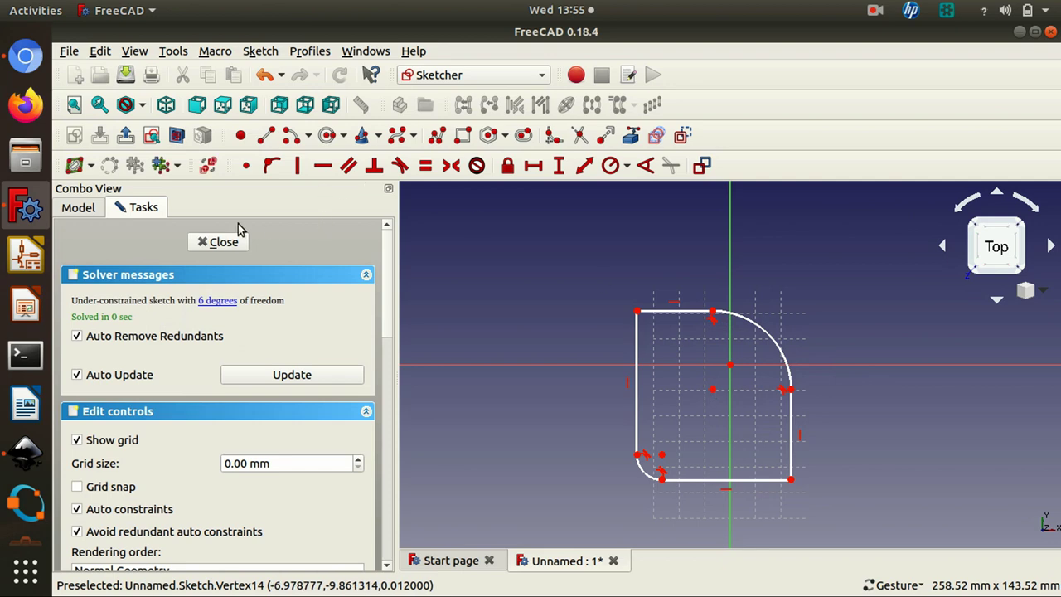
{"action": "left_click", "coordinate": [223, 242]}
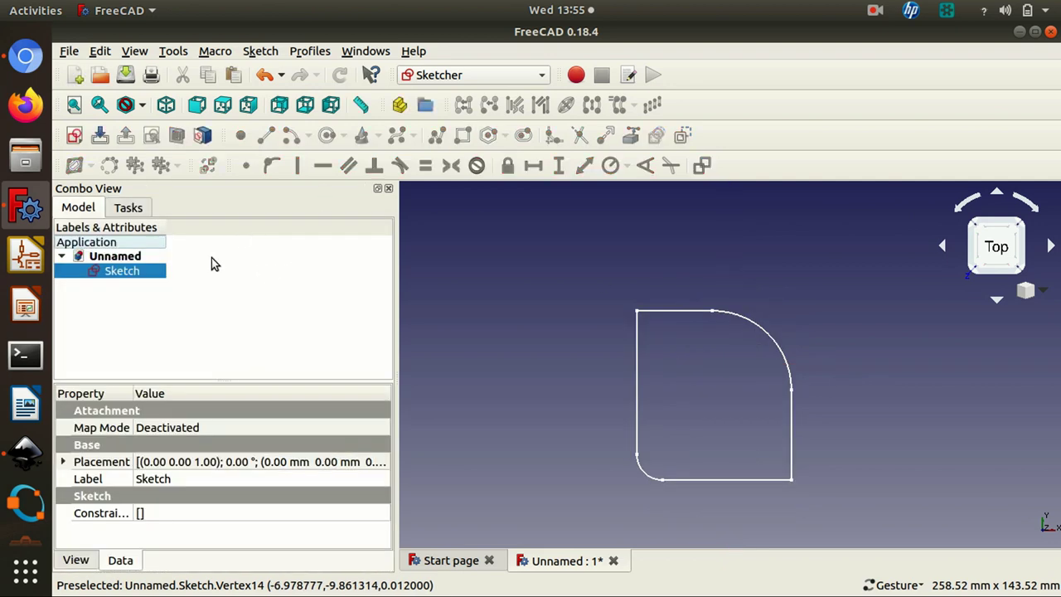
Extrude the sketch 3.1 mm into a solid plate using the Part workbench
{"action": "left_click", "coordinate": [498, 75]}
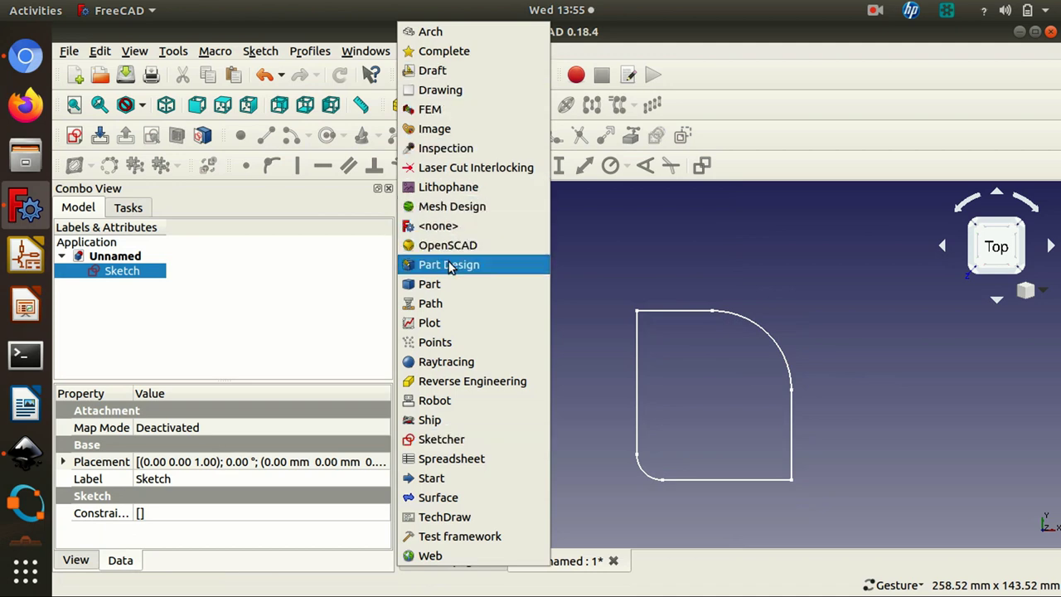
{"action": "left_click", "coordinate": [443, 283]}
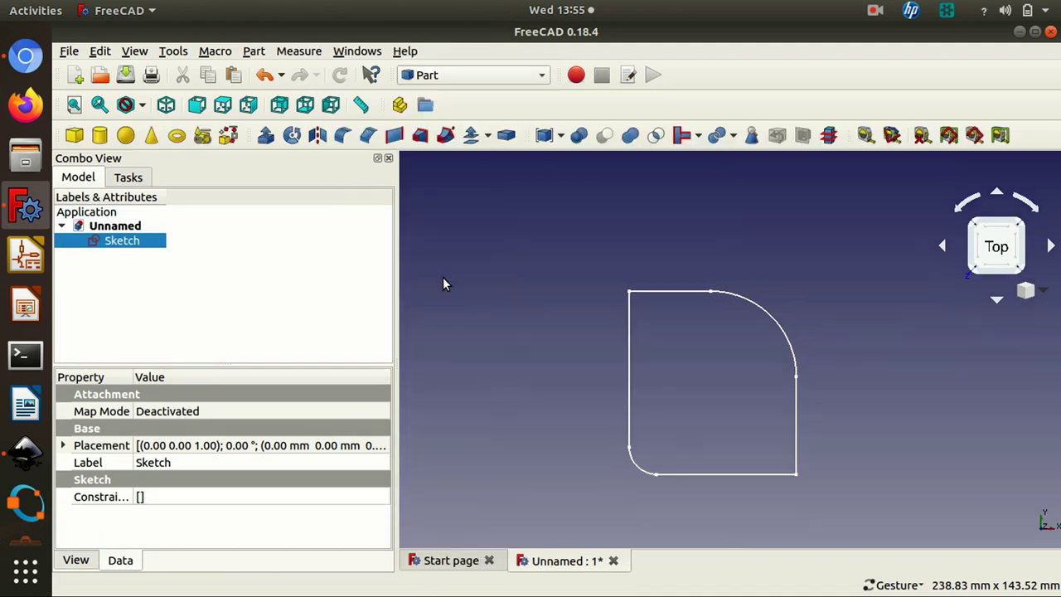
{"action": "left_click", "coordinate": [265, 137]}
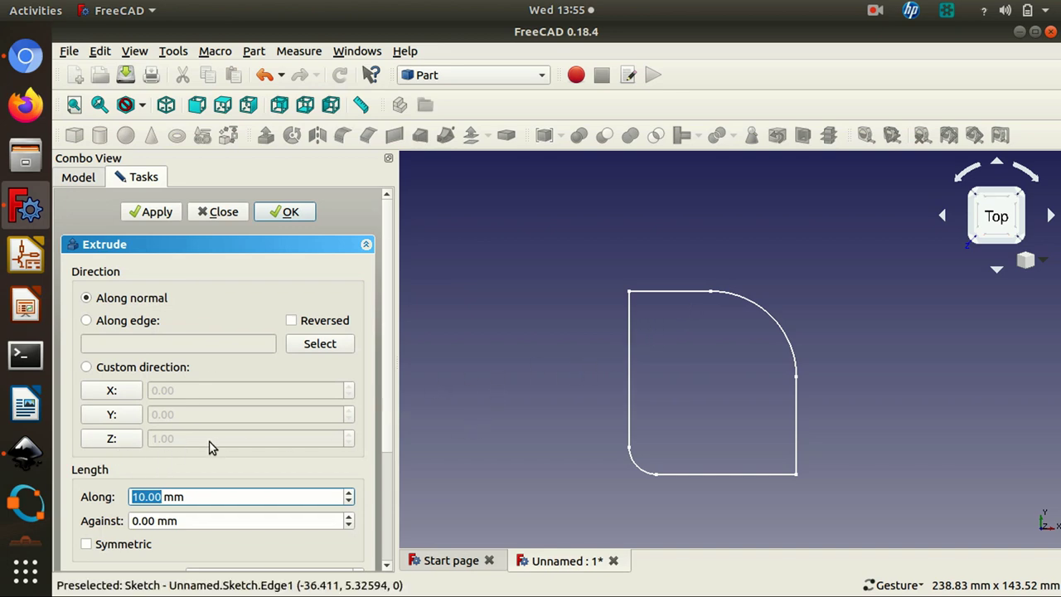
{"action": "key", "text": "BackSpace"}
{"action": "type", "text": "3.1"}
{"action": "left_click", "coordinate": [146, 214]}
{"action": "mouse_move", "coordinate": [490, 346]}
{"action": "left_mouse_down"}
{"action": "mouse_move", "coordinate": [517, 360]}
{"action": "mouse_move", "coordinate": [742, 362]}
{"action": "mouse_move", "coordinate": [473, 367]}
{"action": "mouse_move", "coordinate": [718, 310]}
{"action": "mouse_move", "coordinate": [552, 316]}
{"action": "mouse_move", "coordinate": [542, 345]}
{"action": "left_mouse_up"}
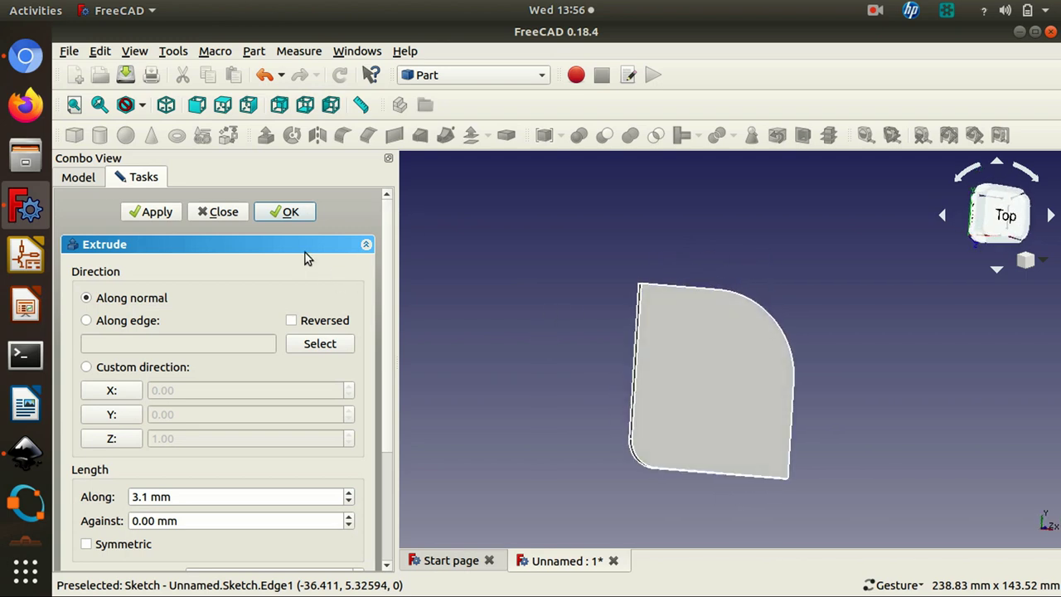
{"action": "left_click", "coordinate": [267, 213]}
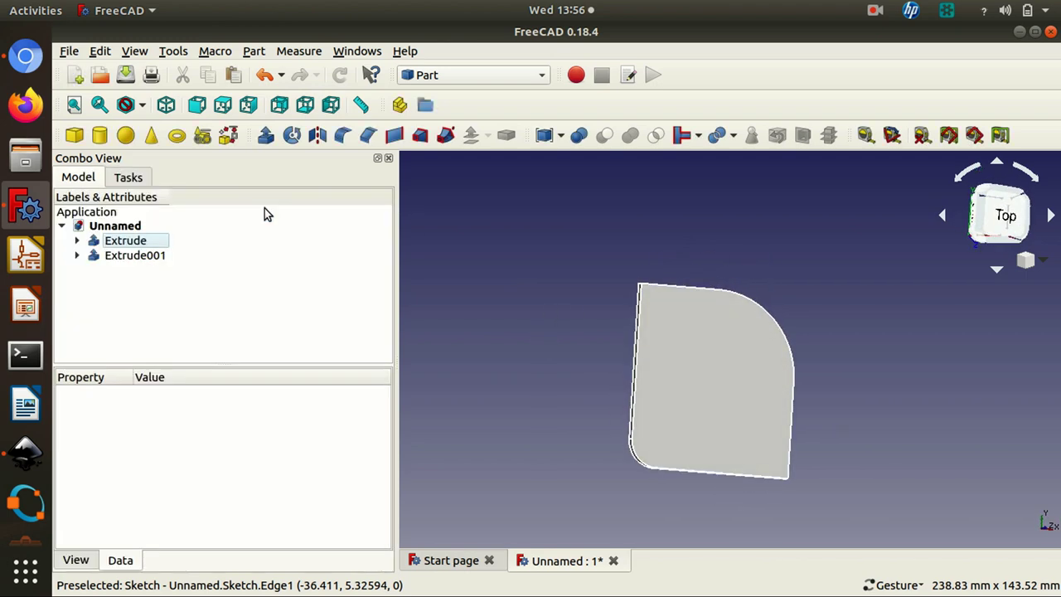
Delete the duplicate Extrude001 and orbit to check the remaining plate's thickness
{"action": "left_click", "coordinate": [141, 241]}
{"action": "left_click", "coordinate": [136, 255]}
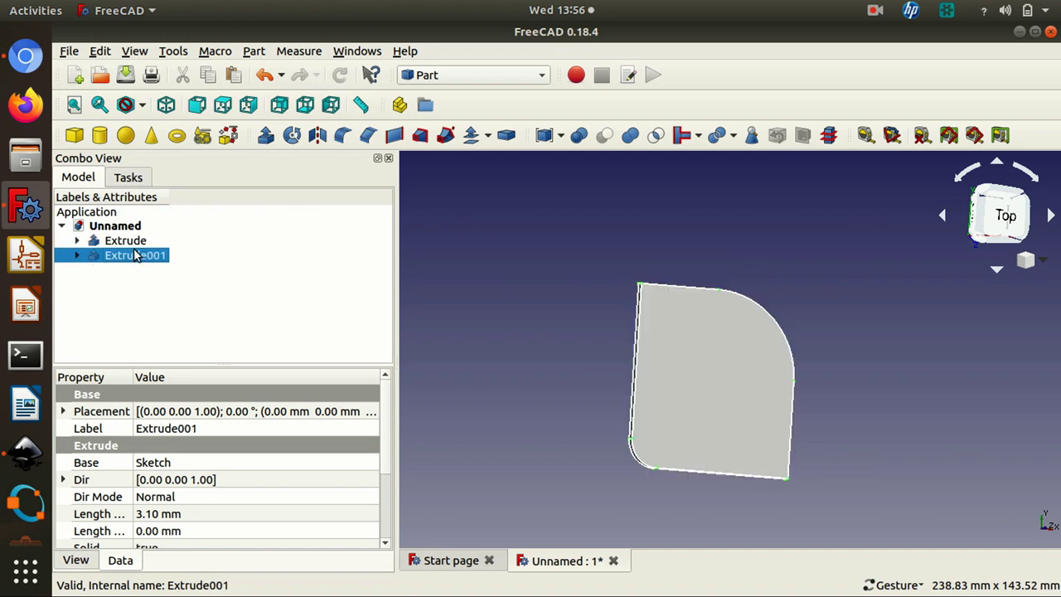
{"action": "key", "text": "Delete"}
{"action": "left_click", "coordinate": [125, 241]}
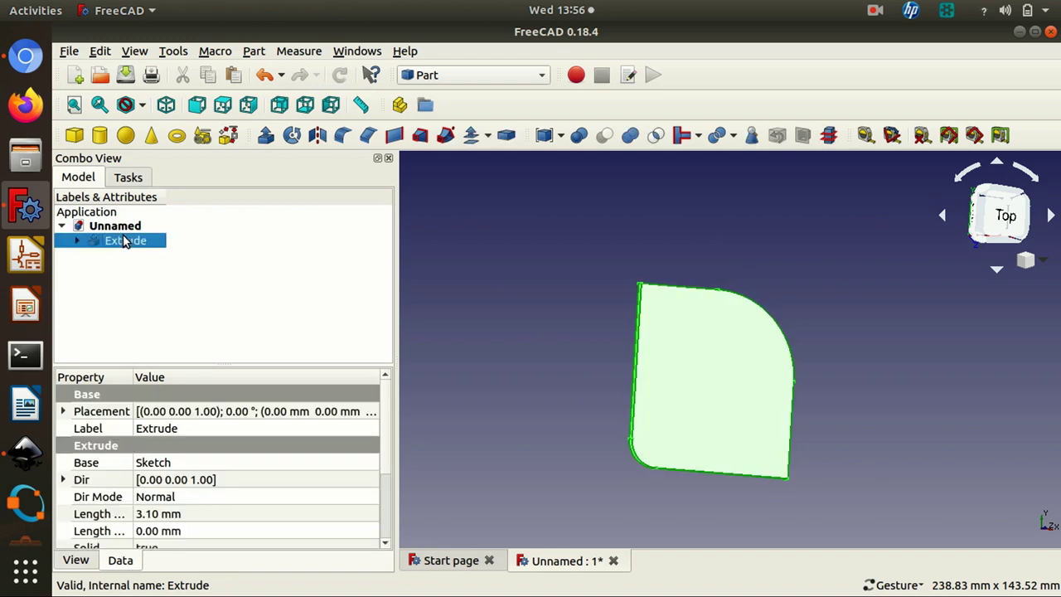
{"action": "left_click_drag", "start_coordinate": [529, 391], "coordinate": [602, 453]}
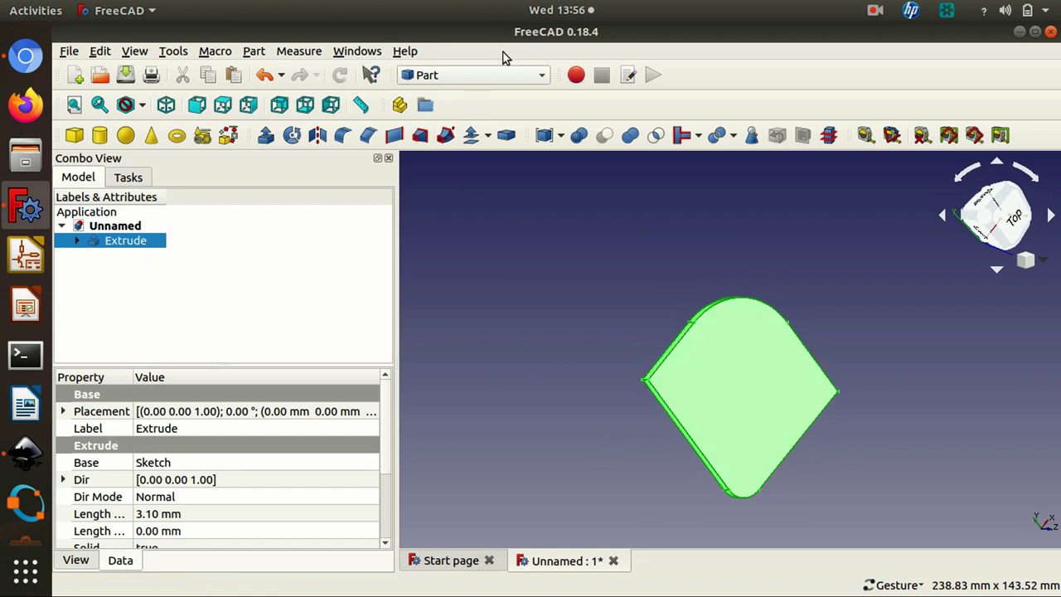
{"action": "left_click_drag", "start_coordinate": [552, 340], "coordinate": [523, 291]}
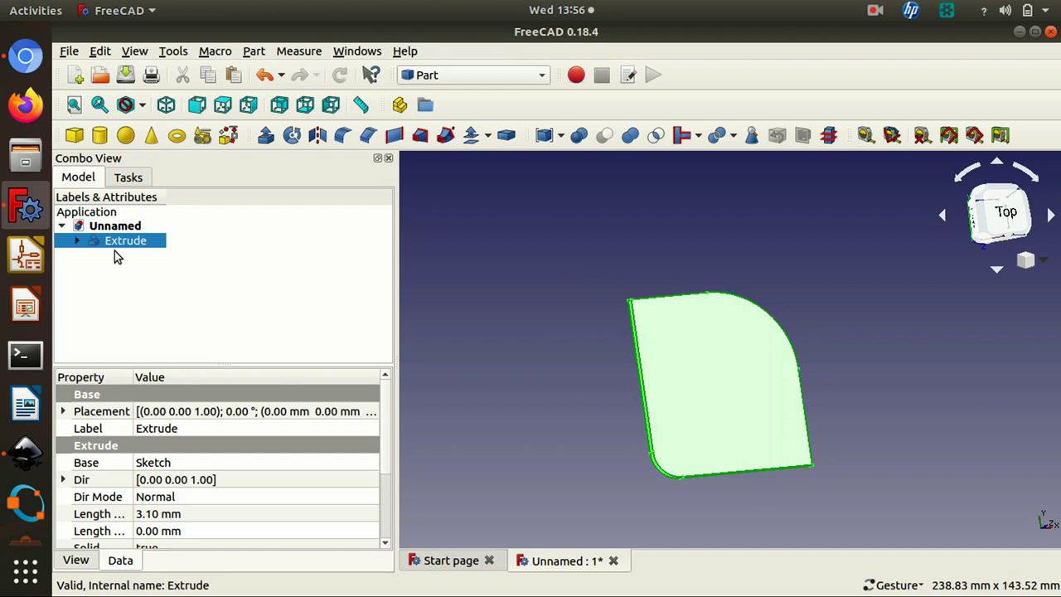
{"action": "left_click_drag", "start_coordinate": [565, 366], "coordinate": [635, 355]}
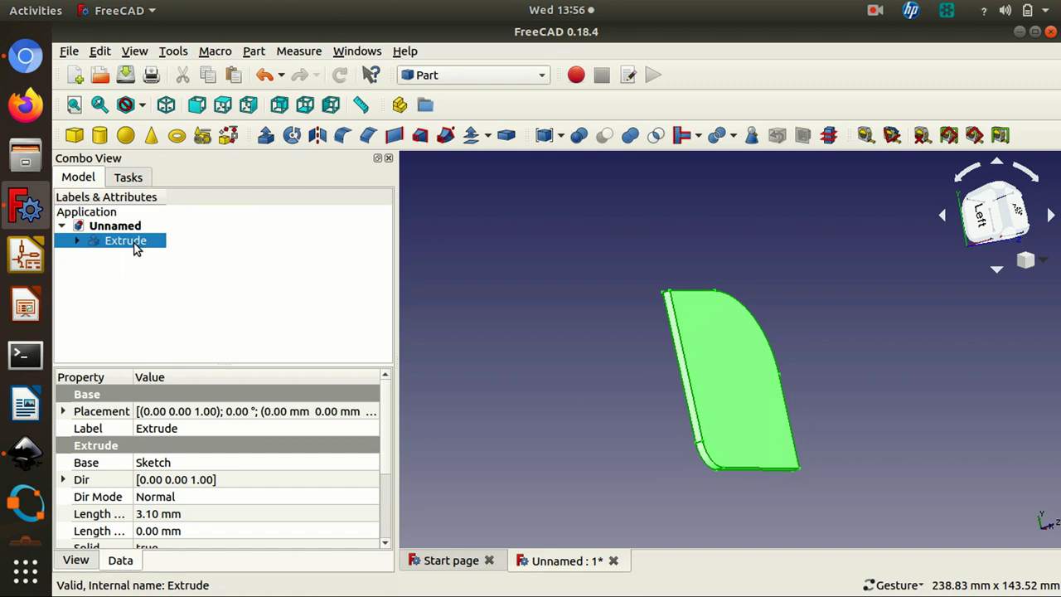
Make a simple copy of the plate and hide the original extrusion
{"action": "left_click", "coordinate": [251, 51]}
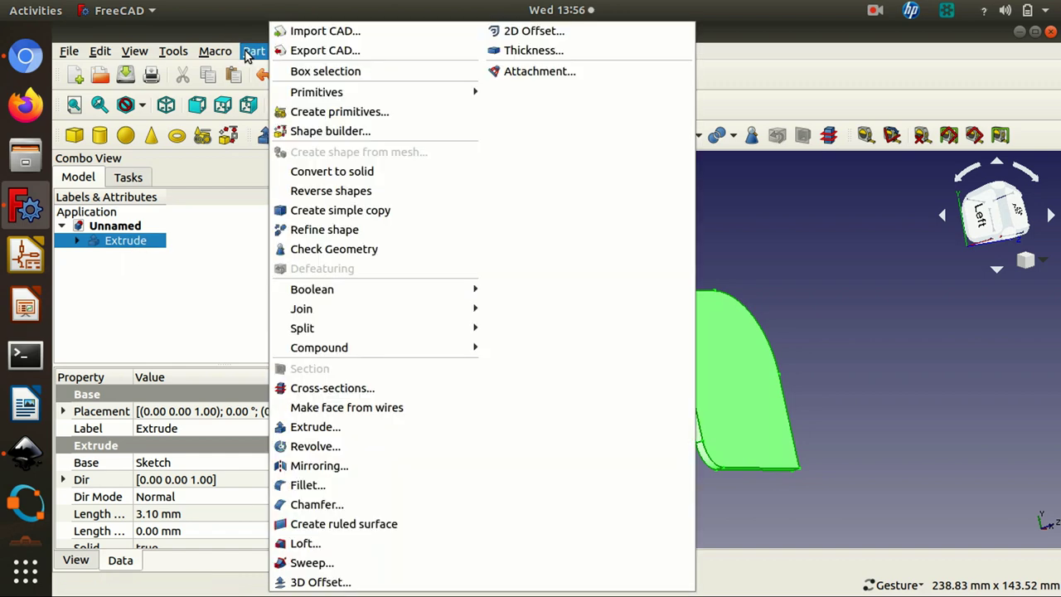
{"action": "left_click", "coordinate": [340, 211]}
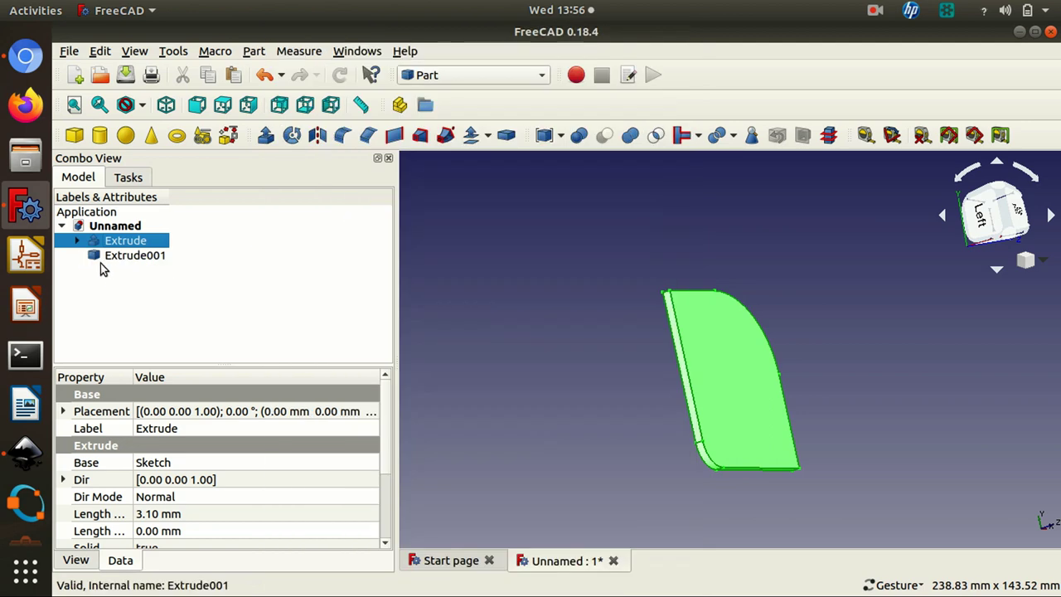
{"action": "key", "text": "space"}
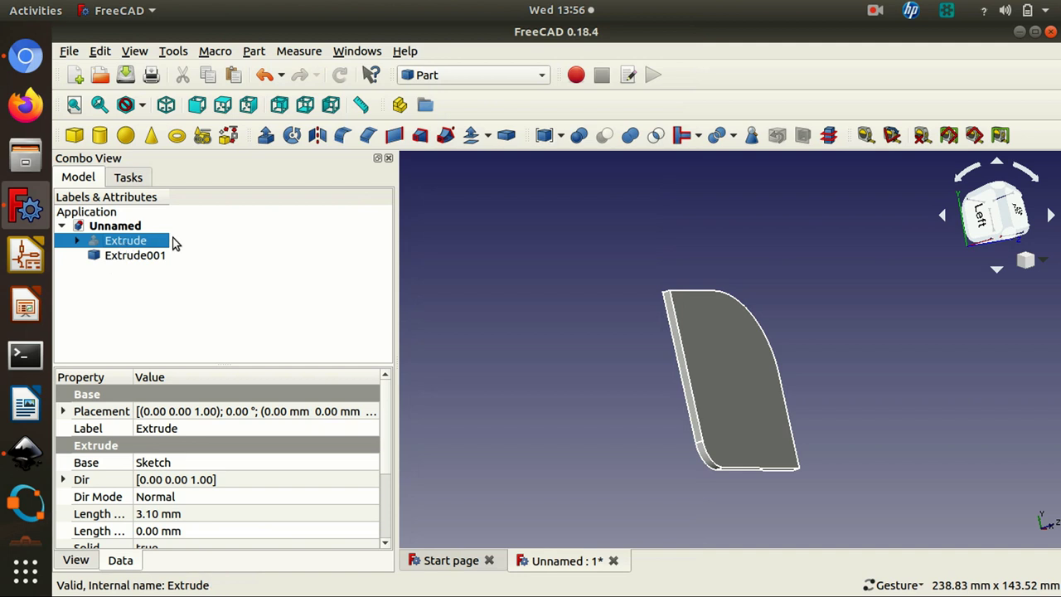
{"action": "left_click_drag", "start_coordinate": [519, 311], "coordinate": [522, 343]}
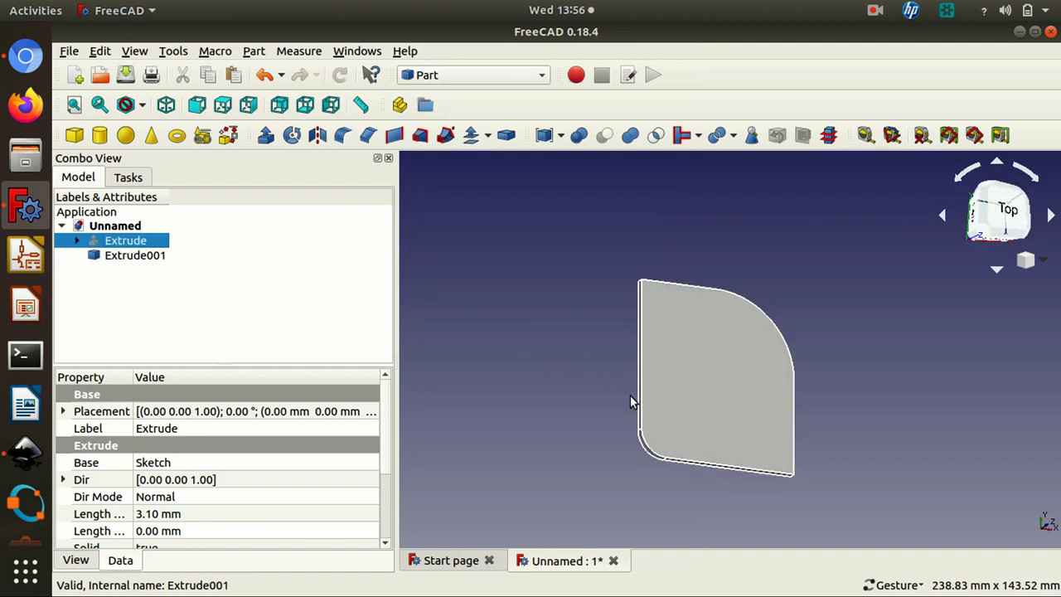
{"action": "left_click_drag", "start_coordinate": [630, 403], "coordinate": [744, 384]}
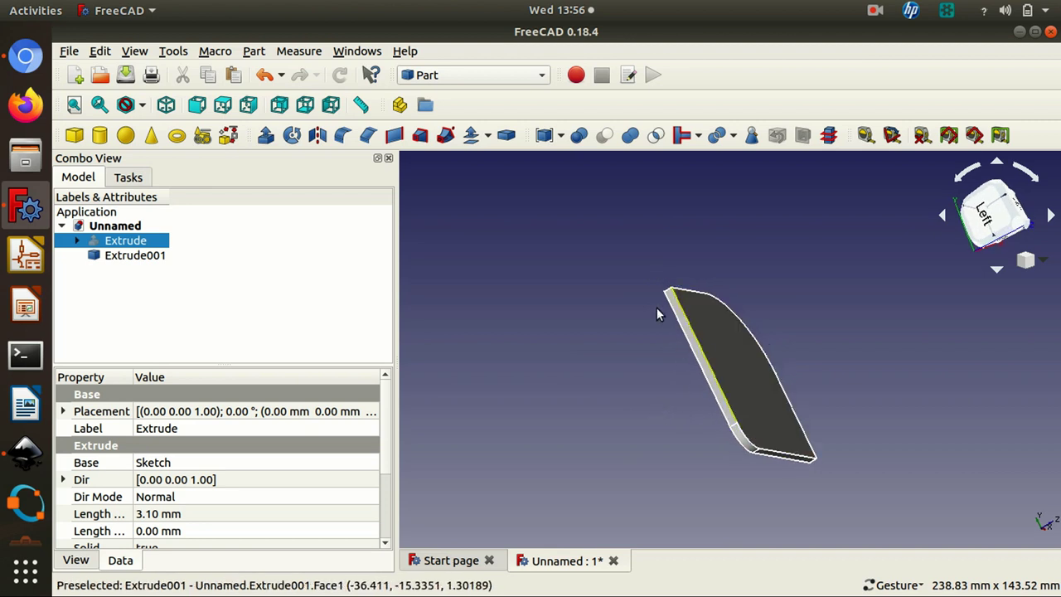
{"action": "left_click", "coordinate": [148, 257]}
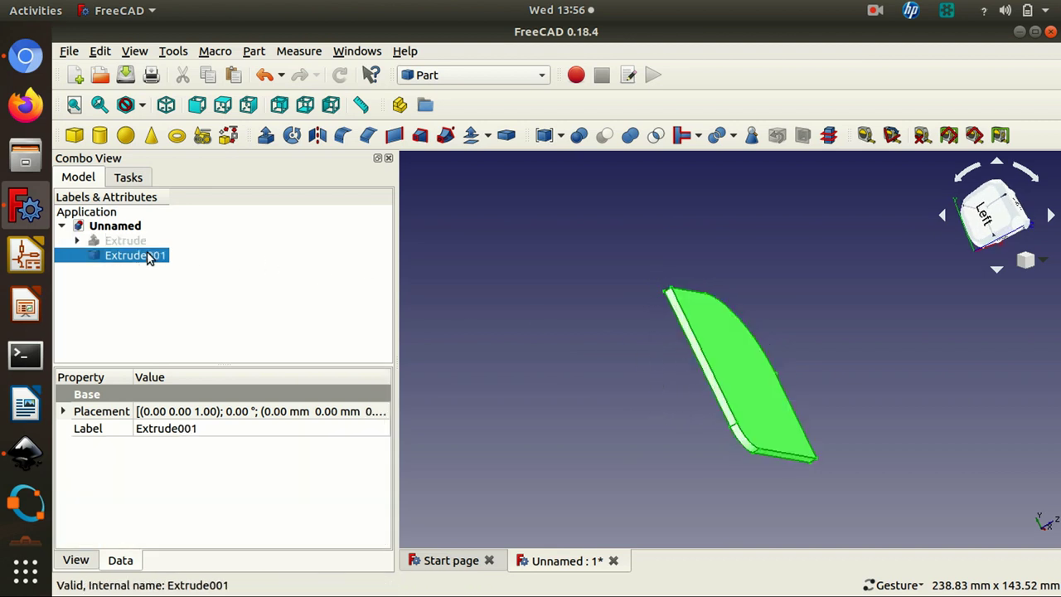
{"action": "left_click", "coordinate": [138, 300]}
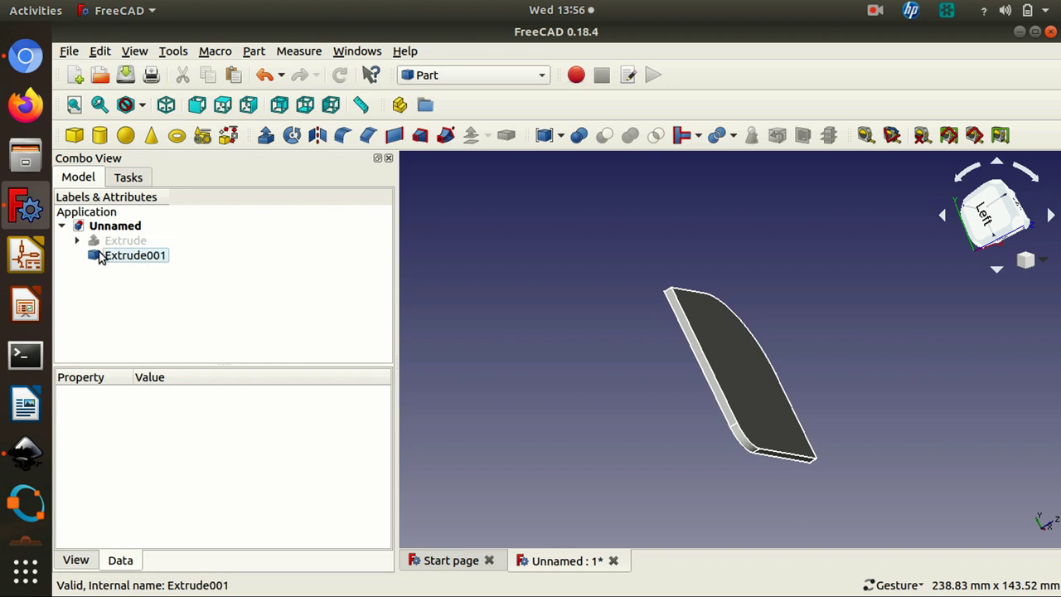
Delete the original extrusion and its sketch, keeping only the copy Extrude001
{"action": "left_click", "coordinate": [116, 241]}
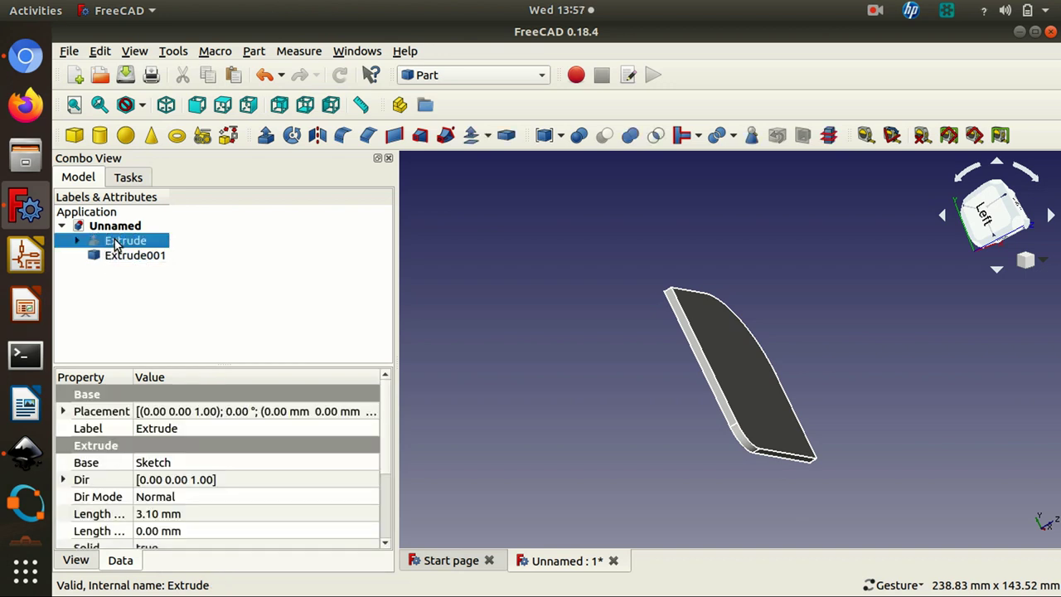
{"action": "key", "text": "Delete"}
{"action": "left_click", "coordinate": [116, 255]}
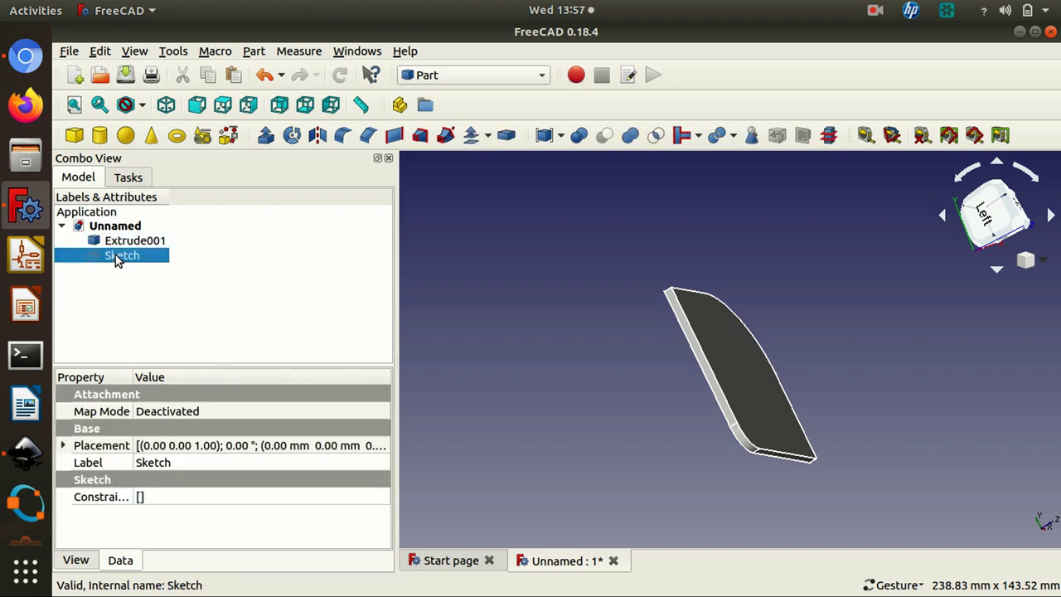
{"action": "key", "text": "Delete"}
{"action": "left_click", "coordinate": [119, 240]}
{"action": "left_click_drag", "start_coordinate": [478, 291], "coordinate": [517, 302]}
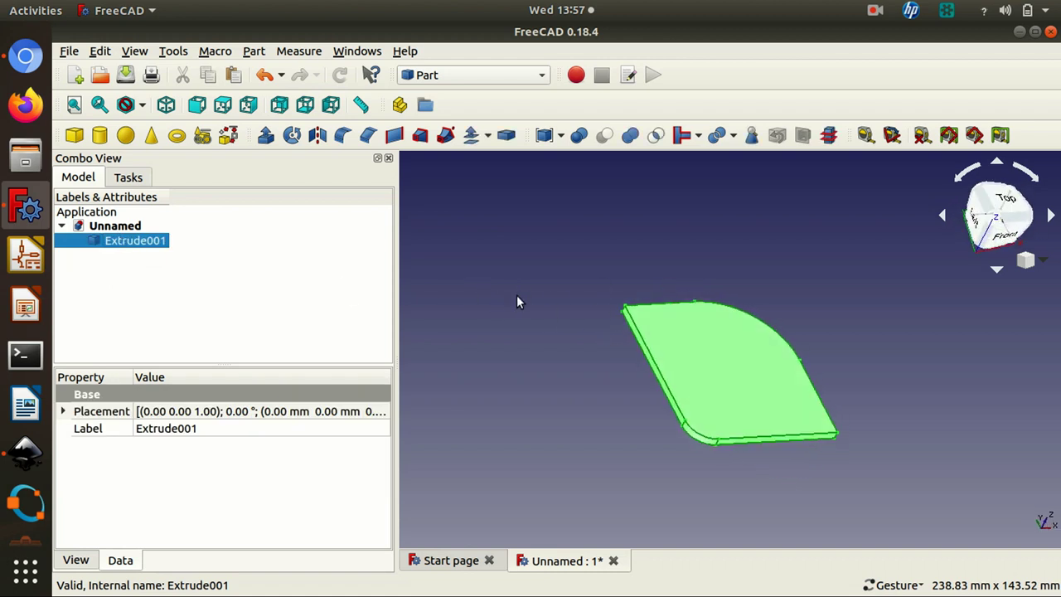
{"action": "left_click", "coordinate": [569, 366]}
Copy and paste Extrude001 as a hidden Extrude002, then add a default Part cube
{"action": "right_click", "coordinate": [122, 240]}
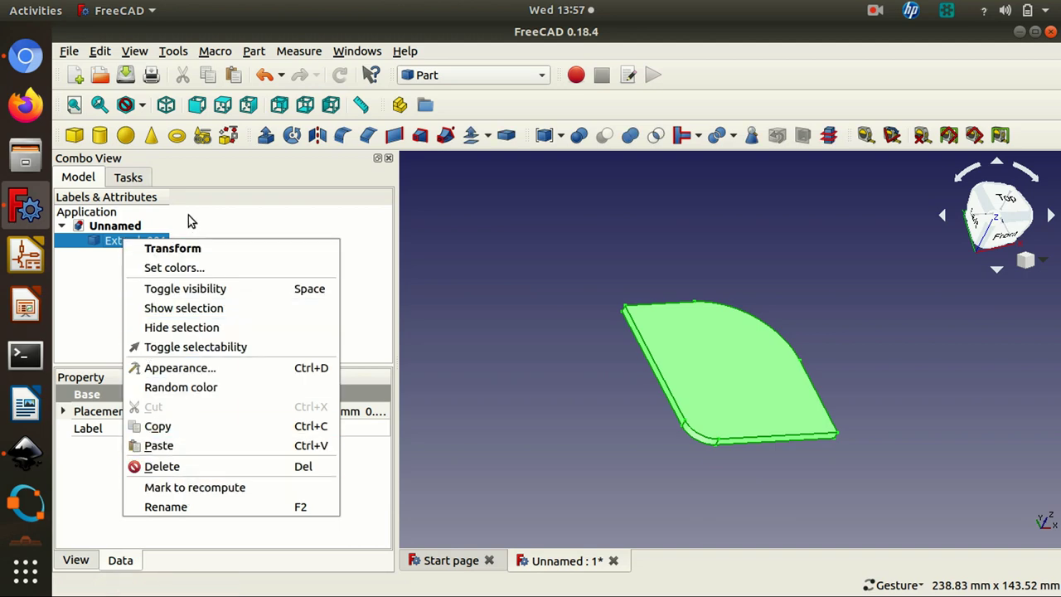
{"action": "left_click", "coordinate": [190, 427]}
{"action": "key", "text": "ctrl+v"}
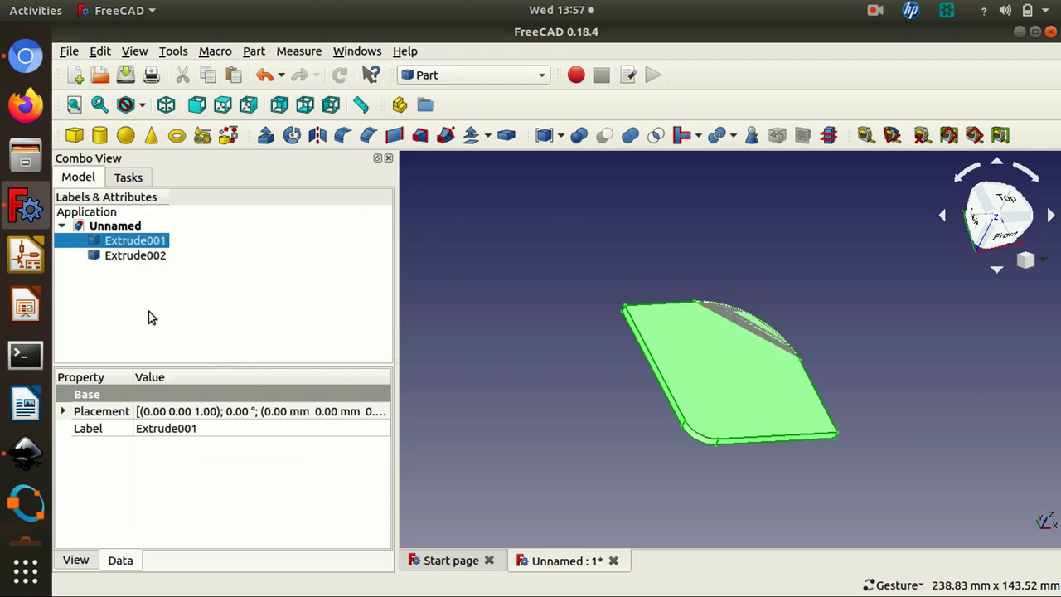
{"action": "left_click", "coordinate": [146, 312]}
{"action": "left_click", "coordinate": [134, 256]}
{"action": "key", "text": "space"}
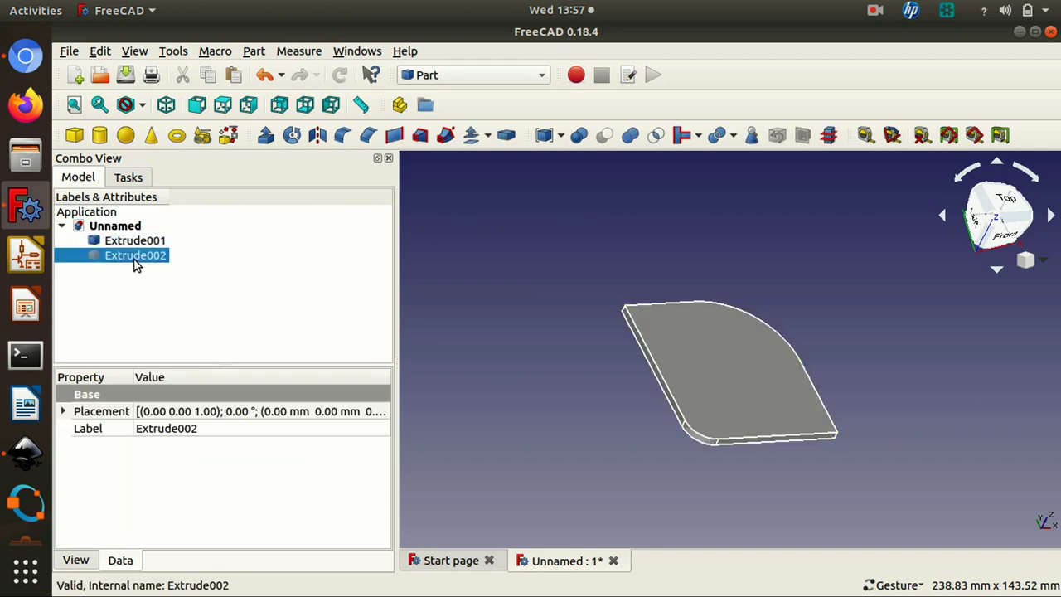
{"action": "left_click", "coordinate": [74, 135]}
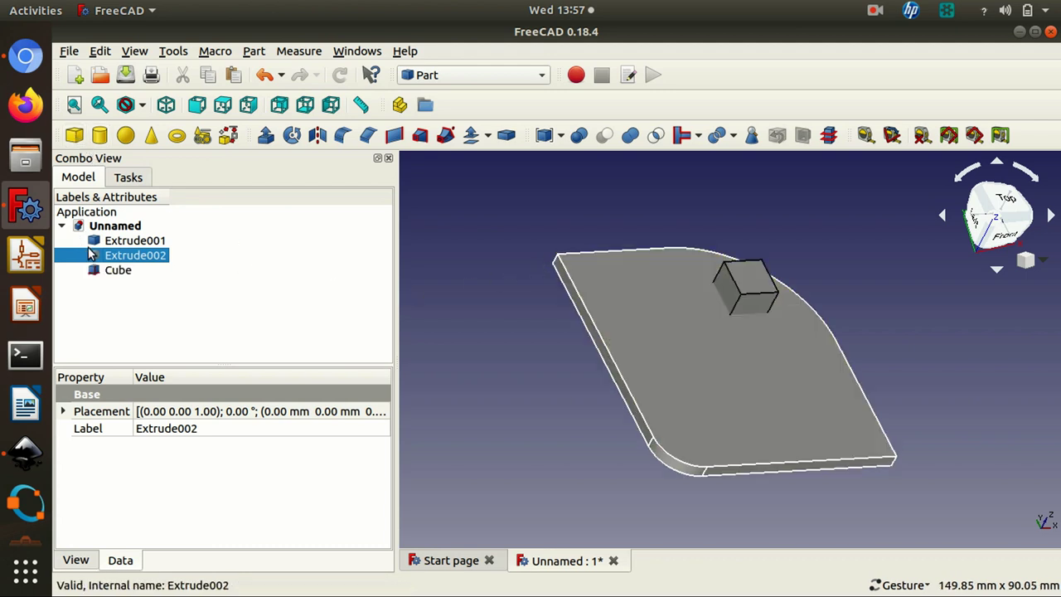
Set the Cube's Length to 3.1 mm and Width to 20 mm
{"action": "left_click", "coordinate": [121, 277]}
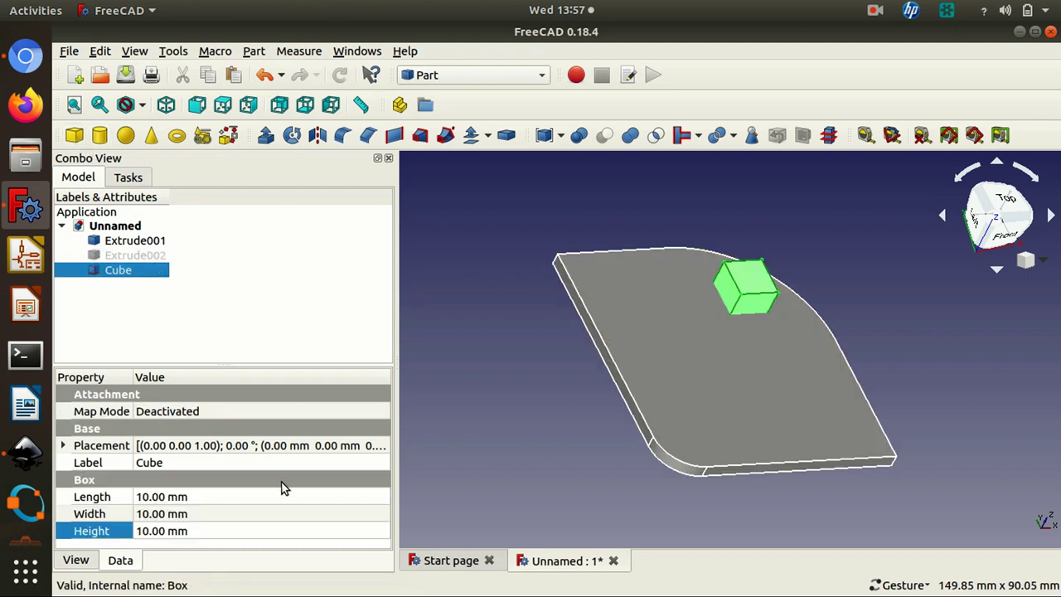
{"action": "double_click", "coordinate": [164, 489]}
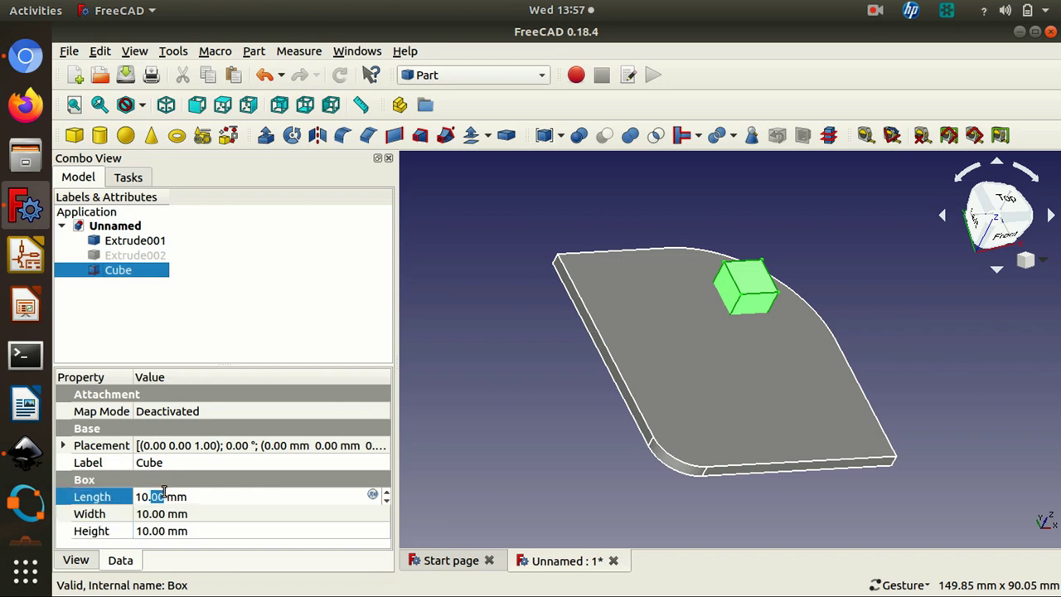
{"action": "key", "text": "BackSpace"}
{"action": "key", "text": "BackSpace"}
{"action": "key", "text": "BackSpace"}
{"action": "key", "text": "BackSpace"}
{"action": "type", "text": "3.1"}
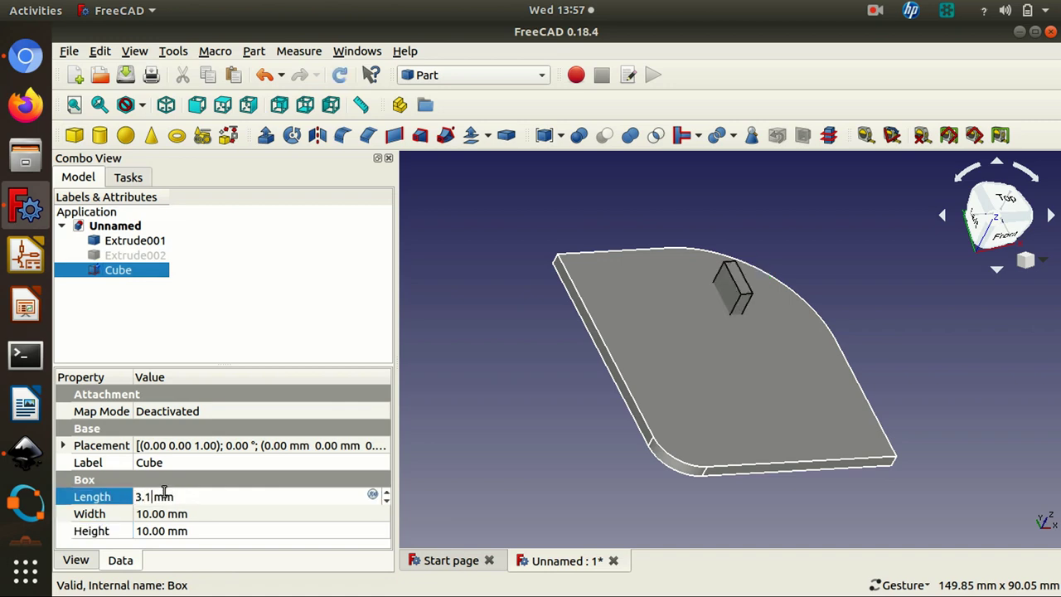
{"action": "double_click", "coordinate": [151, 514]}
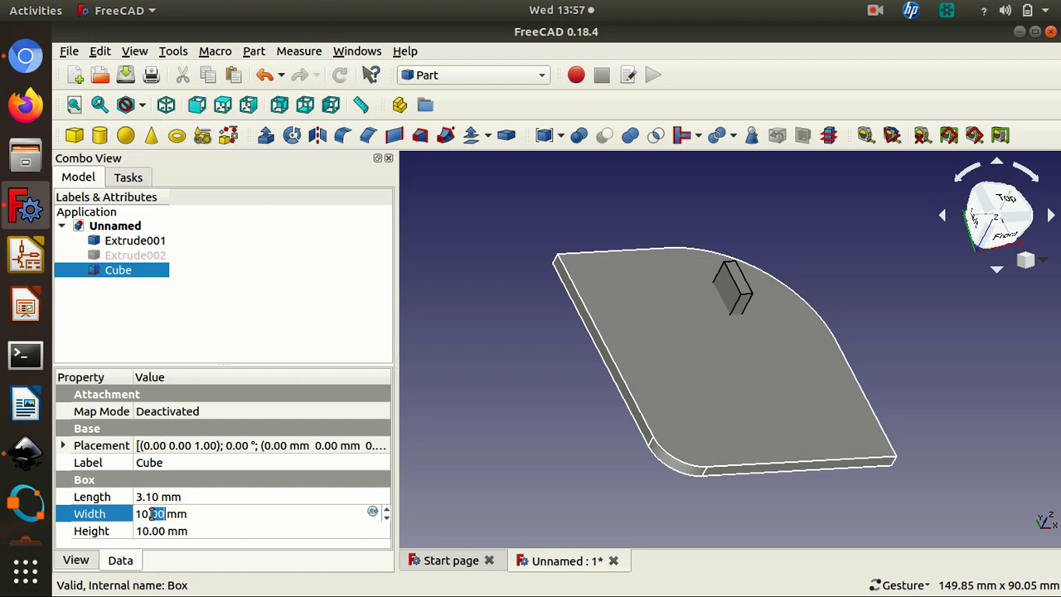
{"action": "key", "text": "BackSpace"}
{"action": "key", "text": "BackSpace"}
{"action": "key", "text": "BackSpace"}
{"action": "key", "text": "BackSpace"}
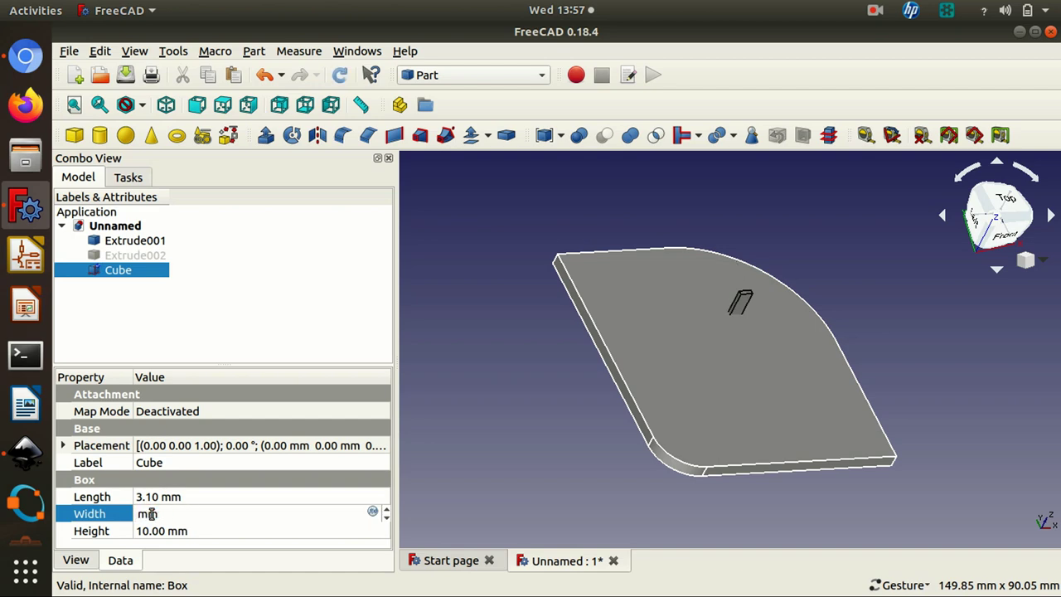
{"action": "type", "text": "20"}
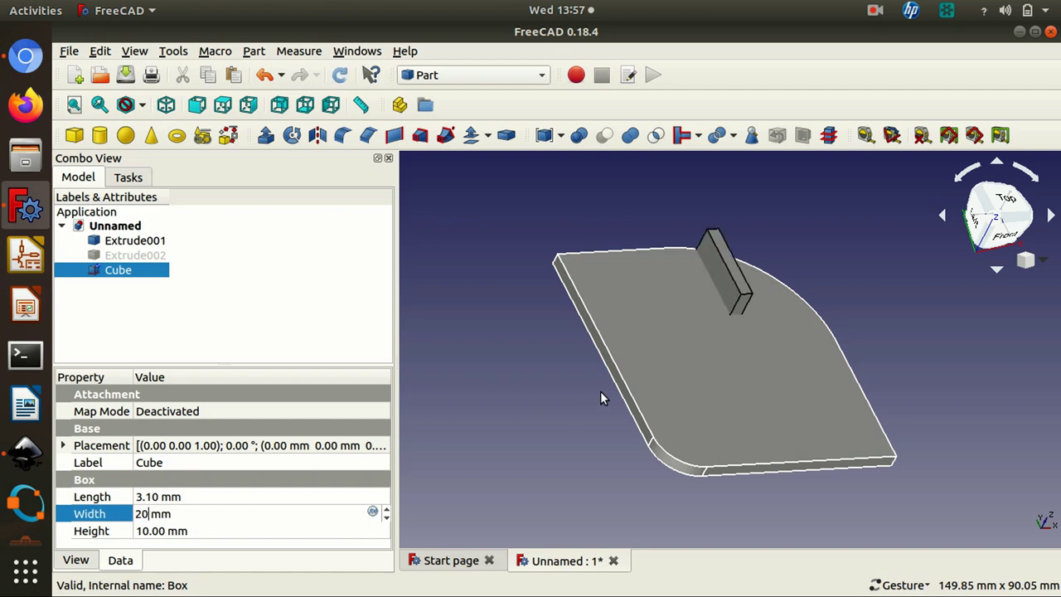
{"action": "left_click", "coordinate": [207, 531]}
Set the Cube's Height to 60 mm, correcting an initial 50
{"action": "double_click", "coordinate": [198, 532]}
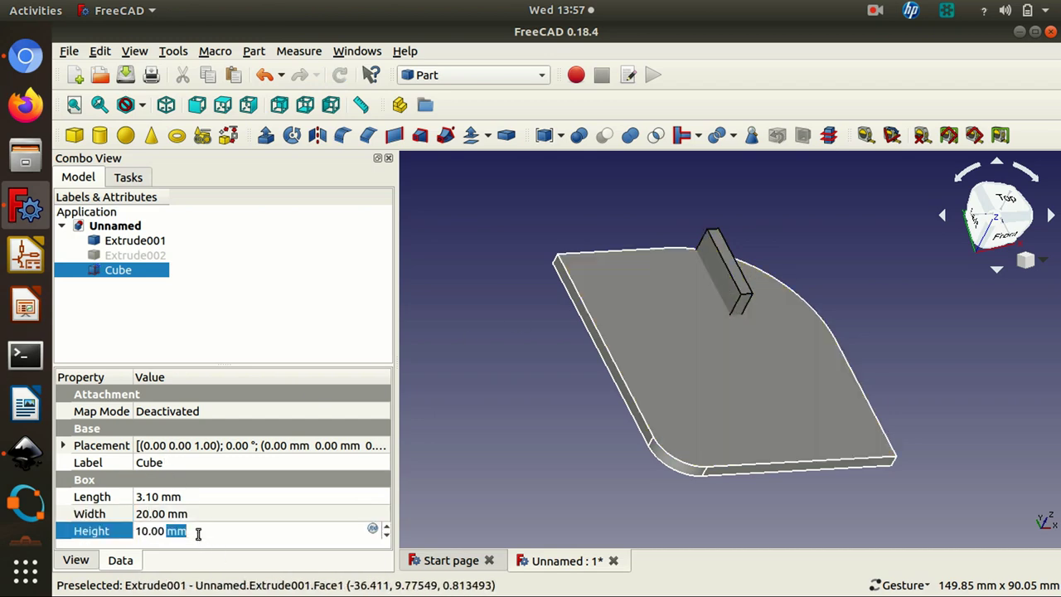
{"action": "key", "text": "BackSpace"}
{"action": "key", "text": "BackSpace"}
{"action": "key", "text": "BackSpace"}
{"action": "key", "text": "BackSpace"}
{"action": "key", "text": "BackSpace"}
{"action": "key", "text": "BackSpace"}
{"action": "key", "text": "BackSpace"}
{"action": "type", "text": "50"}
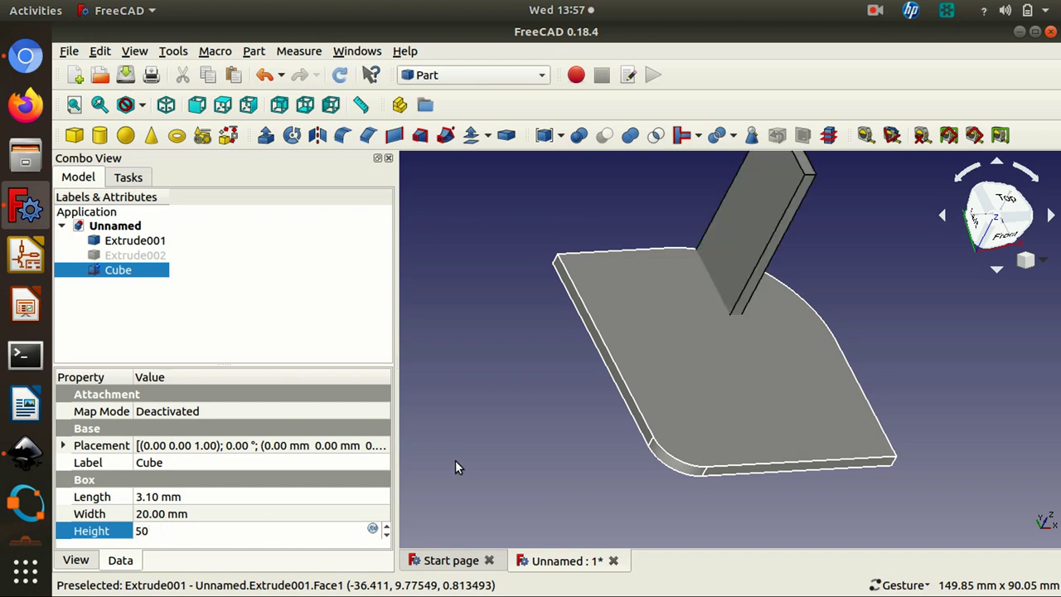
{"action": "left_click_drag", "start_coordinate": [437, 379], "coordinate": [513, 398]}
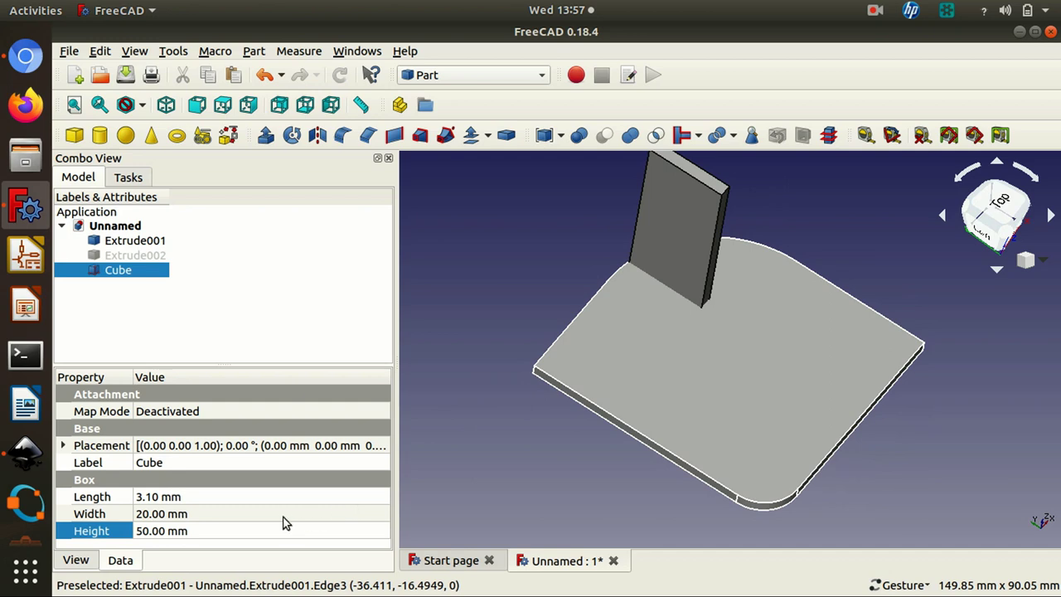
{"action": "left_click", "coordinate": [240, 526]}
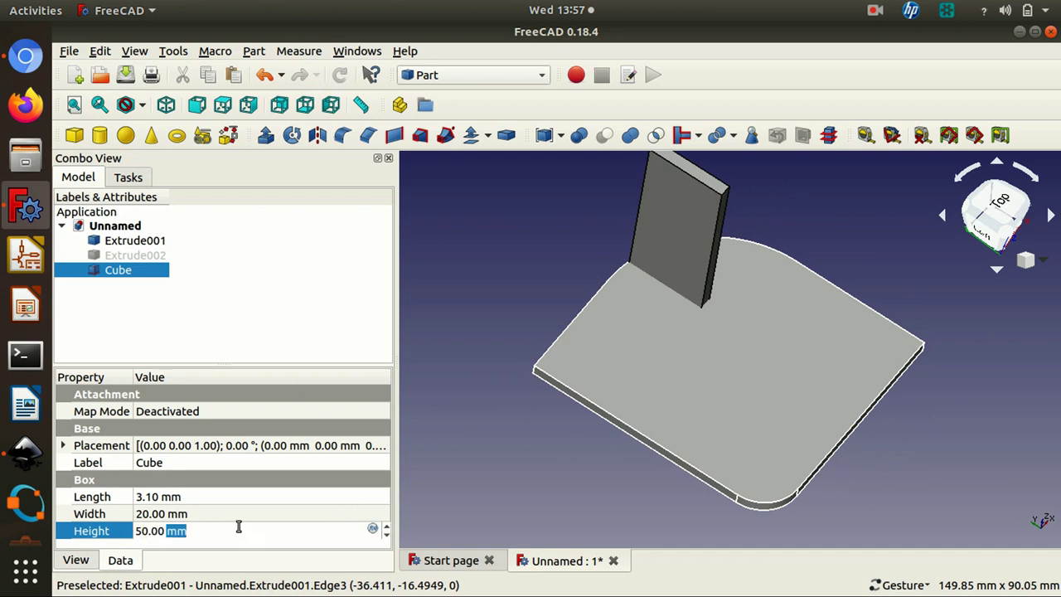
{"action": "key", "text": "ctrl+a"}
{"action": "type", "text": "60"}
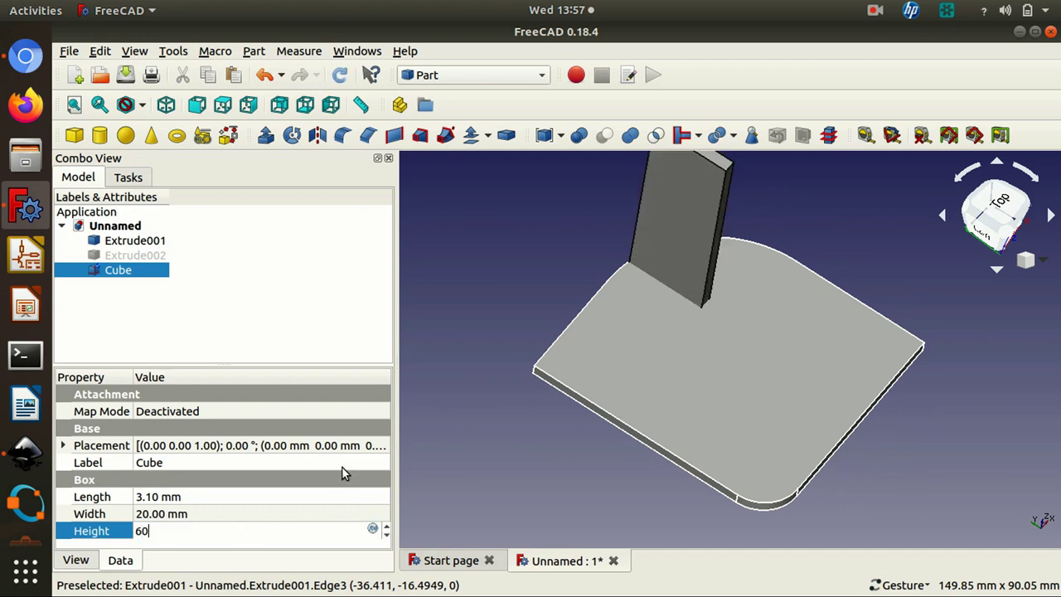
{"action": "key", "text": "Return"}
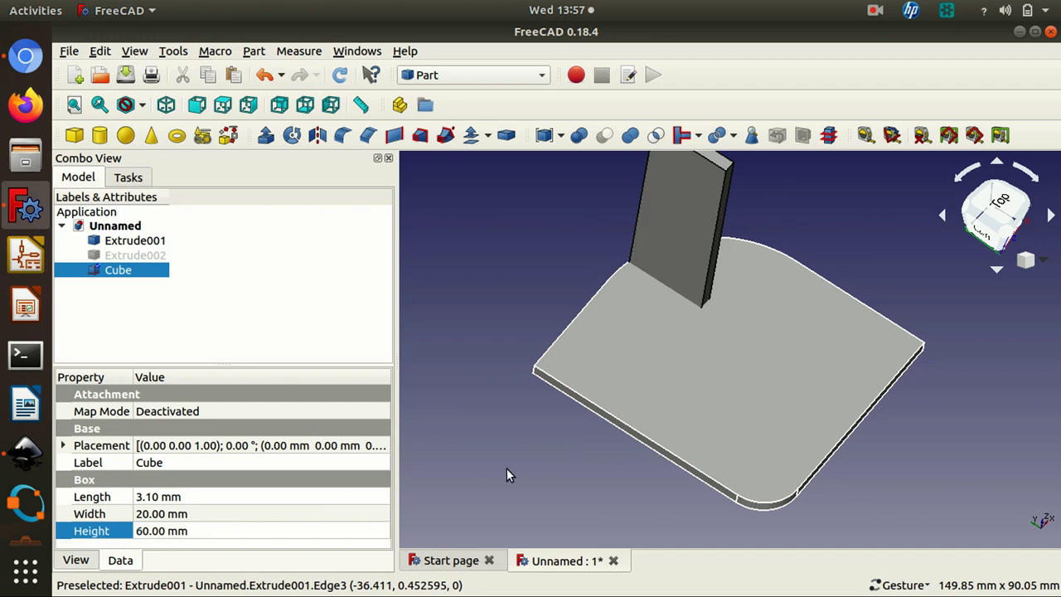
{"action": "left_click", "coordinate": [213, 282]}
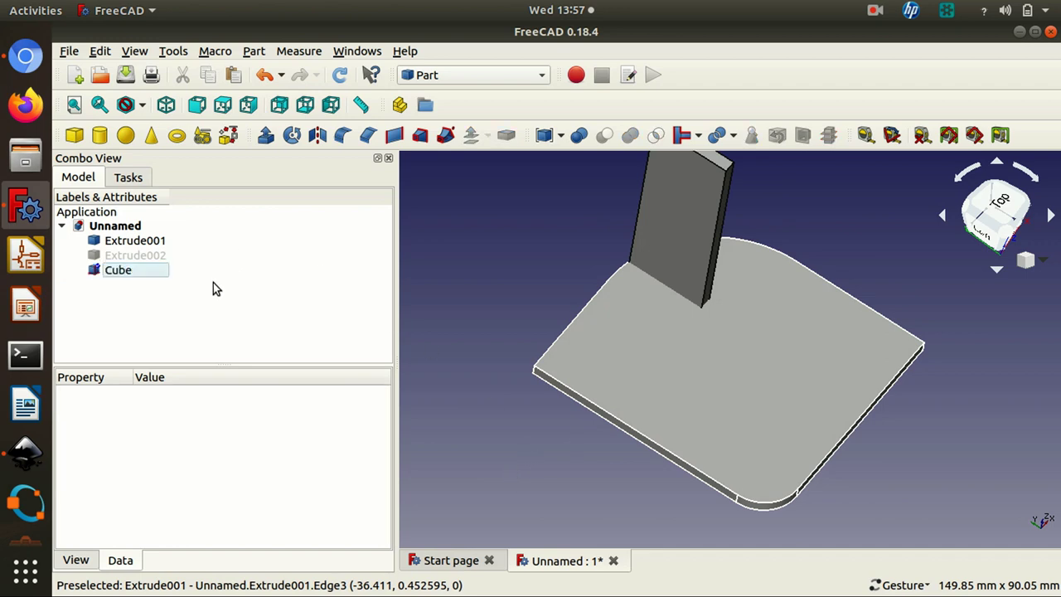
Hide the duplicate plate Extrude002 and open the Cube in the Transform dragger
{"action": "left_click", "coordinate": [133, 242]}
{"action": "left_click_drag", "start_coordinate": [443, 372], "coordinate": [426, 289]}
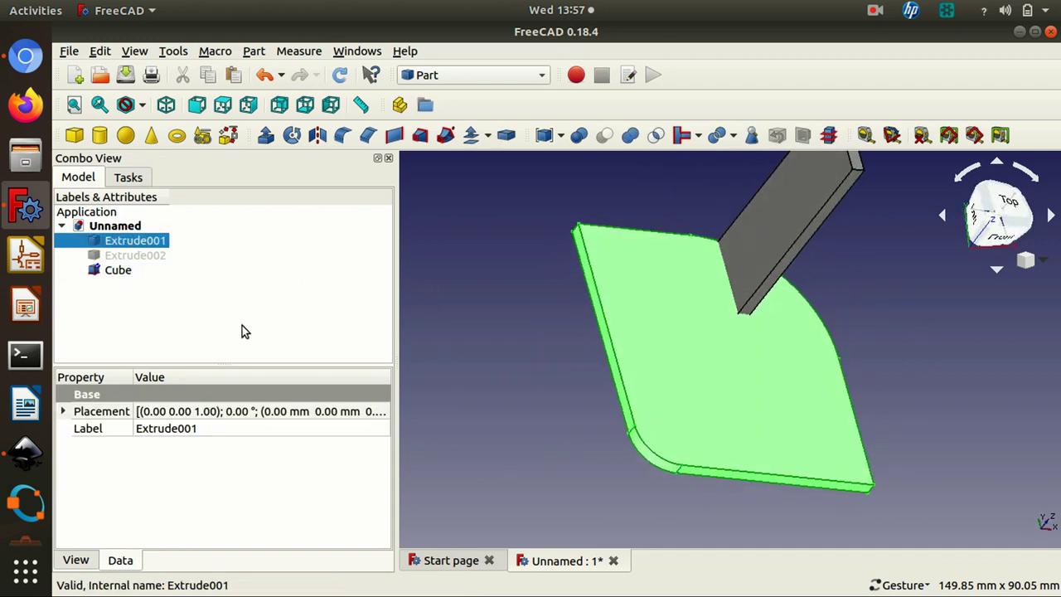
{"action": "left_click", "coordinate": [135, 257]}
{"action": "key", "text": "space"}
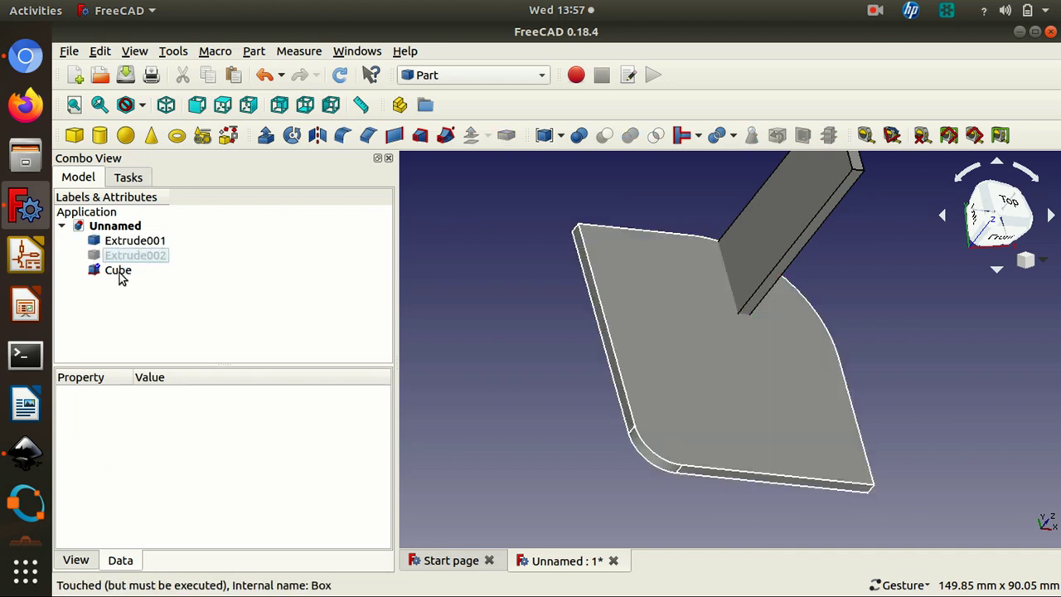
{"action": "left_click", "coordinate": [119, 270]}
{"action": "double_click", "coordinate": [119, 271]}
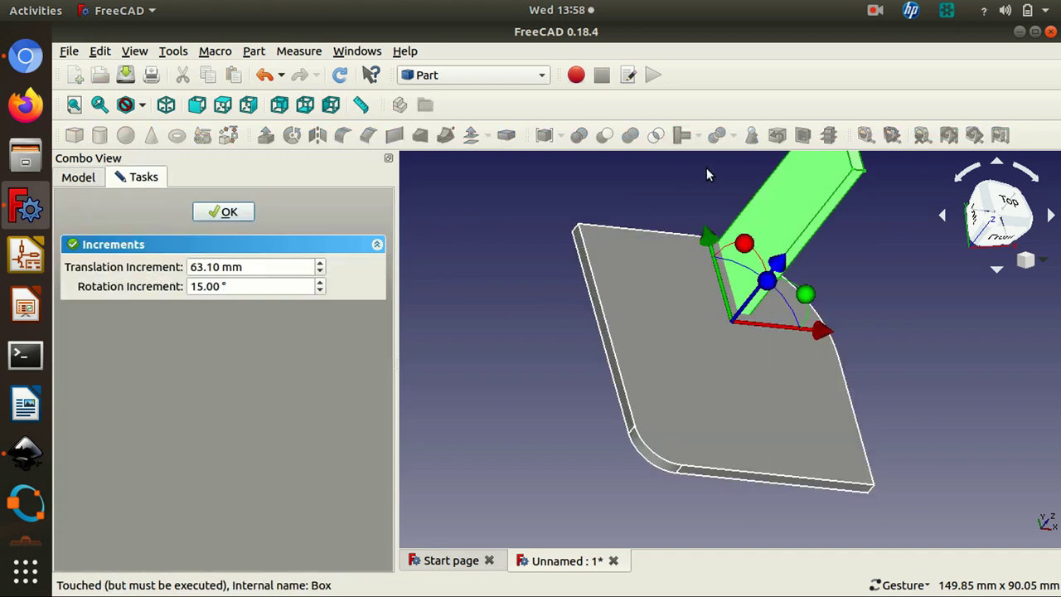
Set a 1 mm translation increment and slide the slab 20 mm along Y and to -7 mm along X
{"action": "left_click", "coordinate": [705, 235]}
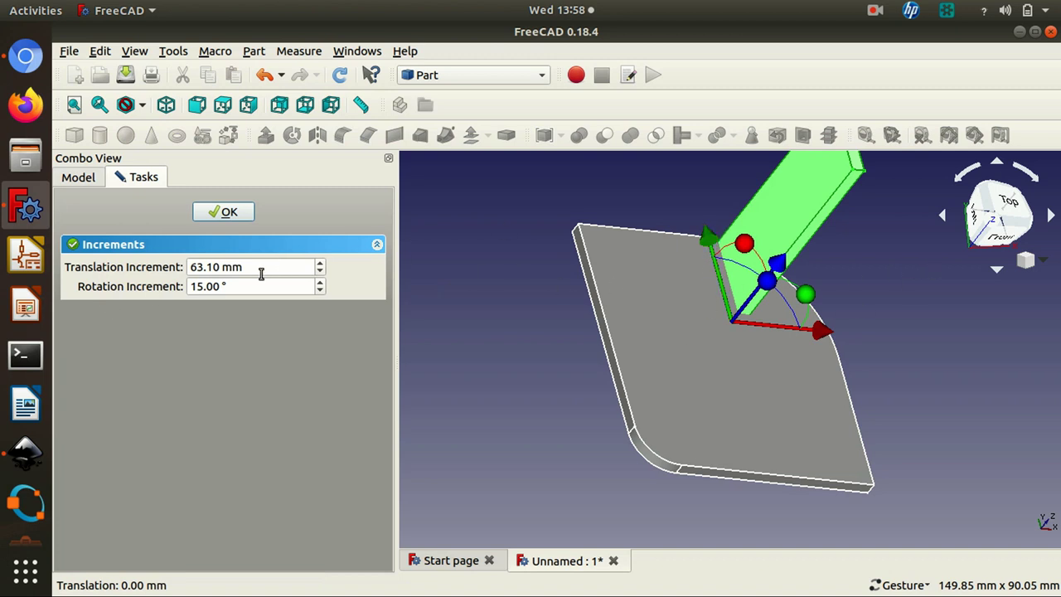
{"action": "left_click_drag", "start_coordinate": [260, 270], "coordinate": [70, 253]}
{"action": "type", "text": "0"}
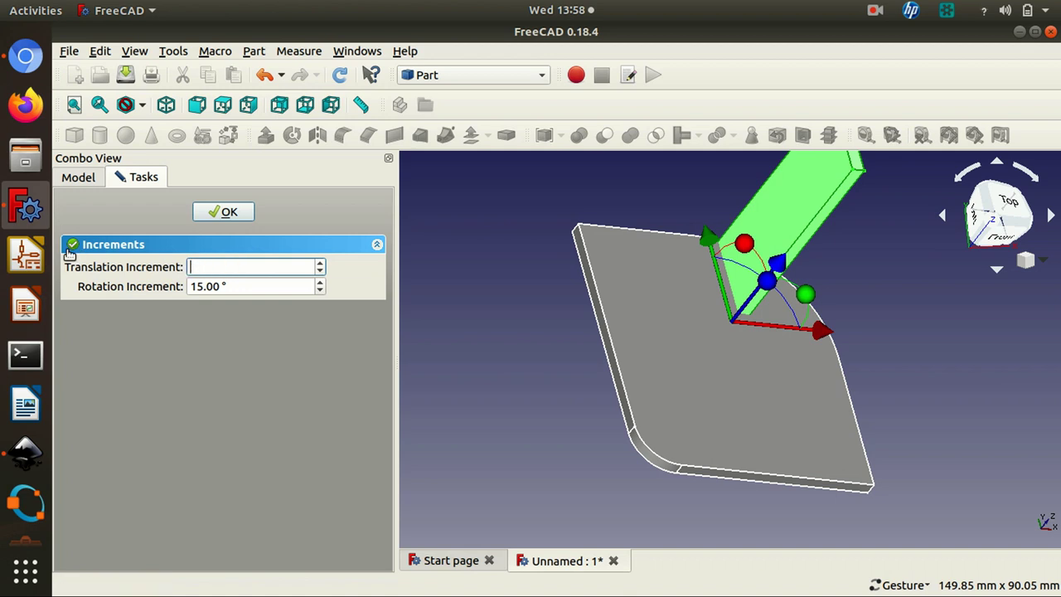
{"action": "key", "text": "Return"}
{"action": "left_click_drag", "start_coordinate": [711, 241], "coordinate": [705, 325]}
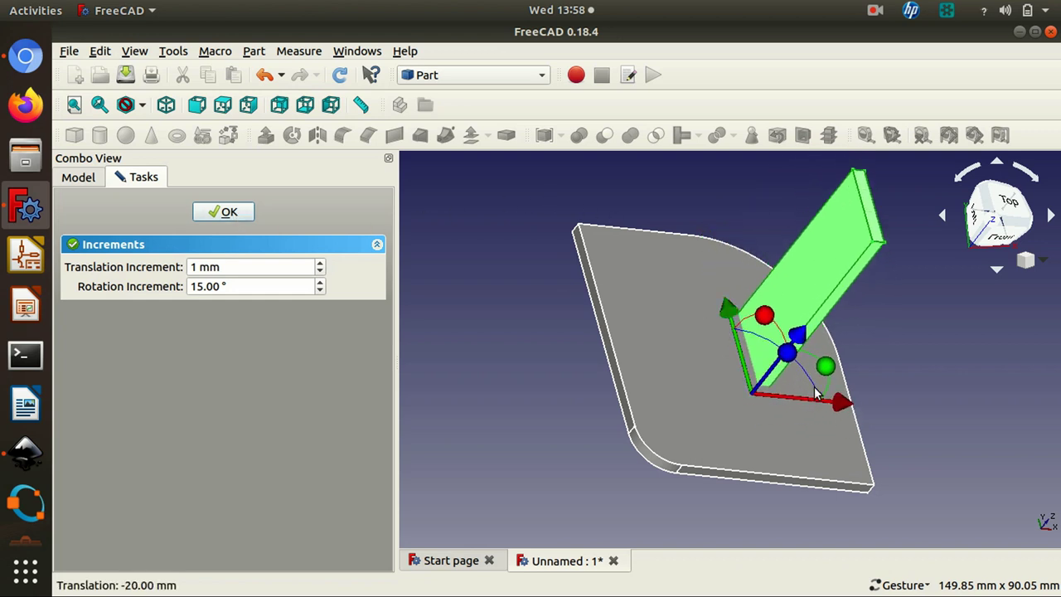
{"action": "left_click_drag", "start_coordinate": [842, 404], "coordinate": [811, 412]}
{"action": "left_click_drag", "start_coordinate": [556, 453], "coordinate": [655, 486]}
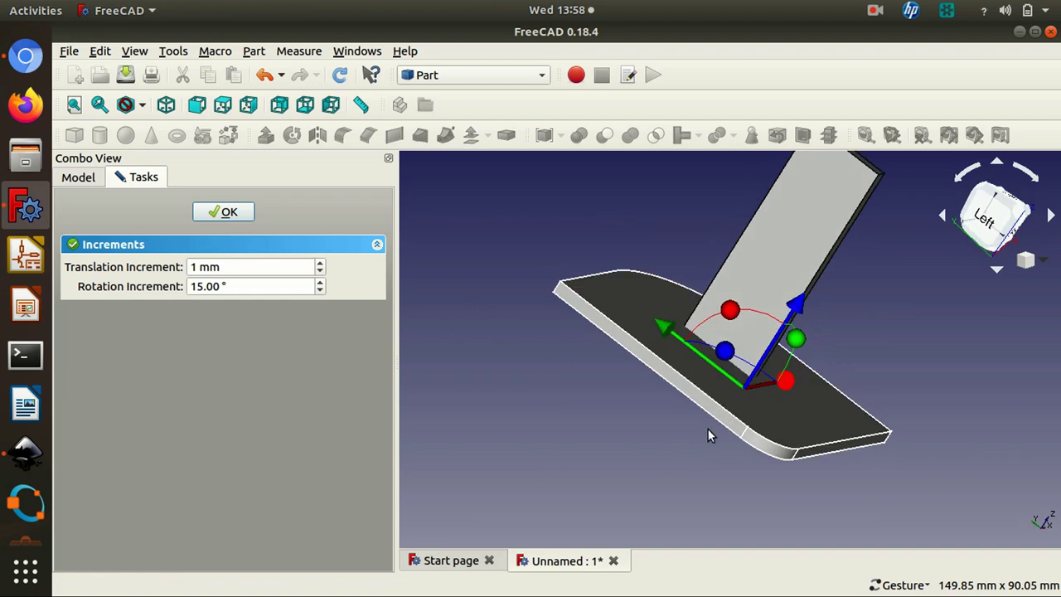
Change the increment to 3.1 mm and lift the slab 3.1 mm along Z
{"action": "left_click", "coordinate": [197, 266]}
{"action": "key", "text": "BackSpace"}
{"action": "type", "text": "3.1"}
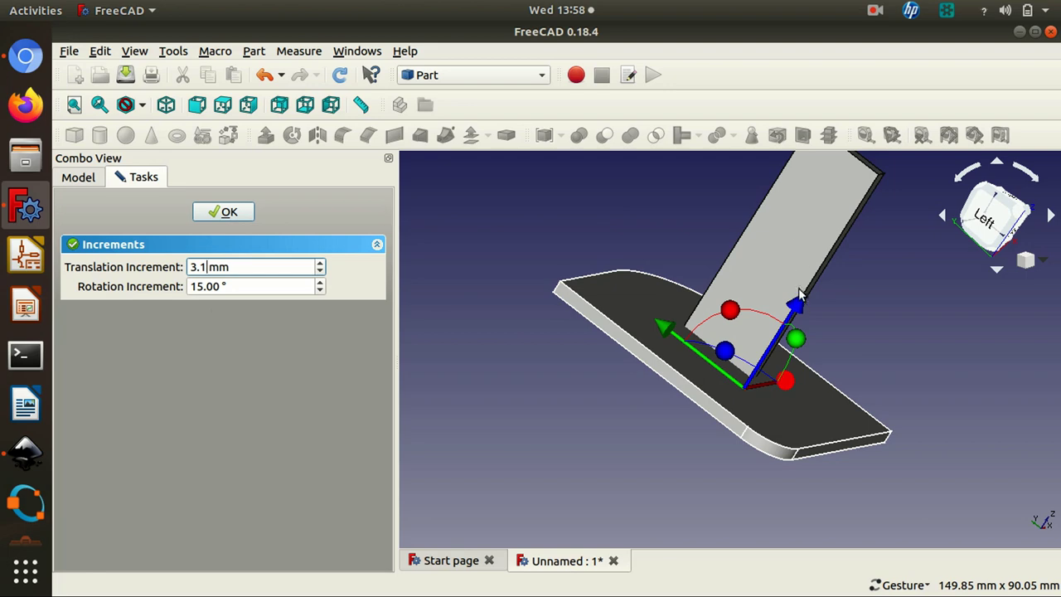
{"action": "left_click_drag", "start_coordinate": [801, 306], "coordinate": [803, 300]}
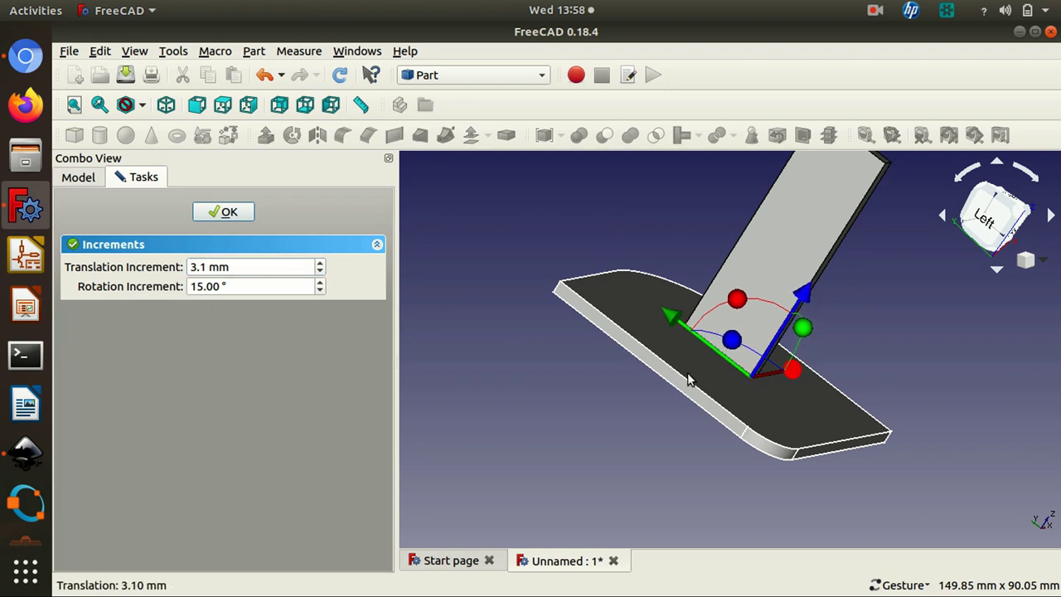
{"action": "left_click_drag", "start_coordinate": [682, 398], "coordinate": [276, 135]}
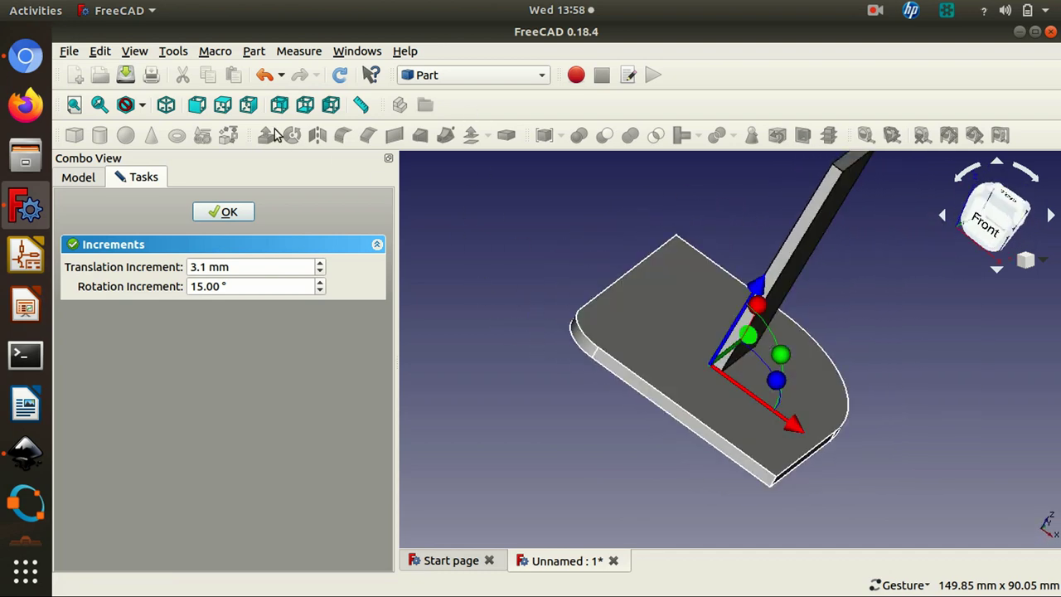
Confirm the slab's position and open Extrude002 in the Transform dragger
{"action": "left_click", "coordinate": [209, 212]}
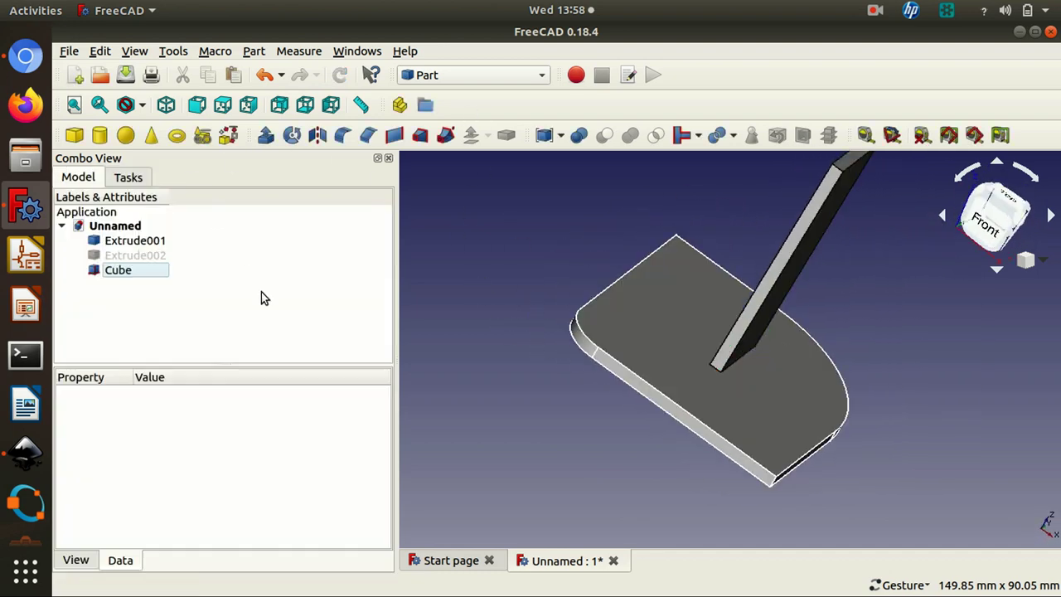
{"action": "left_click", "coordinate": [157, 255]}
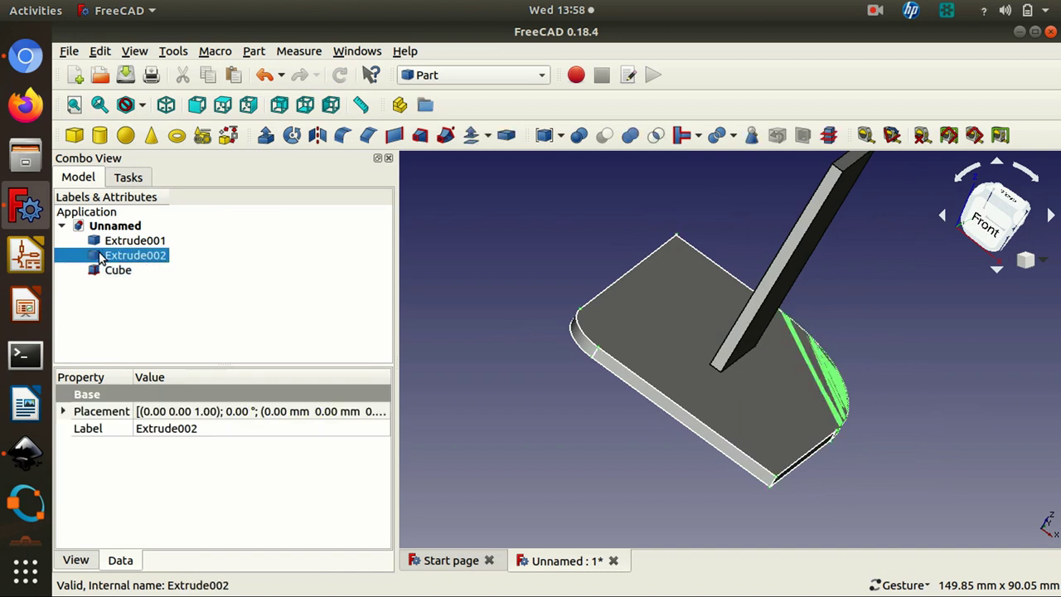
{"action": "right_click", "coordinate": [100, 259]}
{"action": "left_click", "coordinate": [141, 274]}
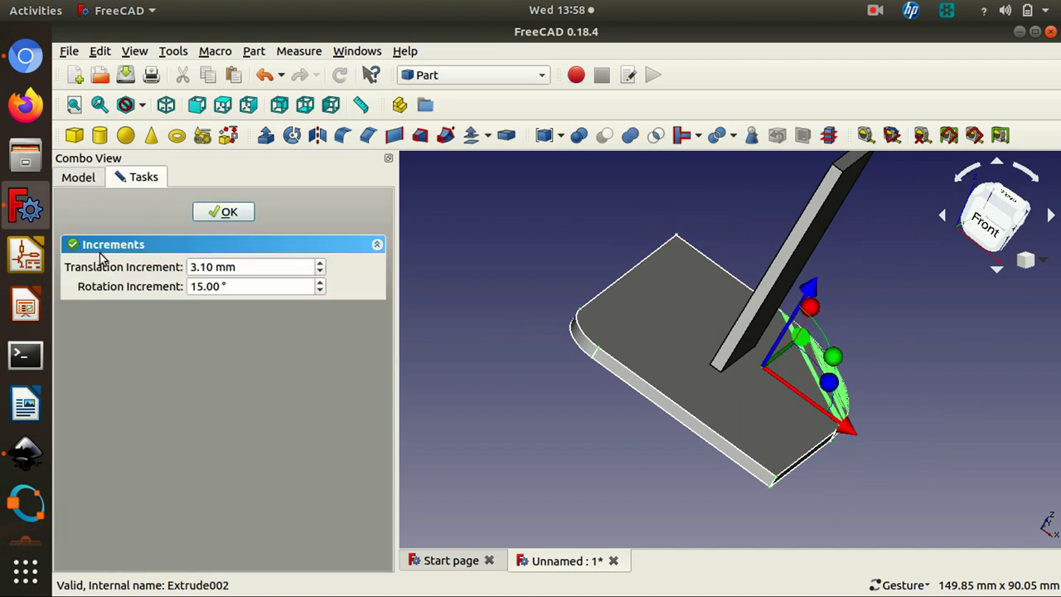
Set a 63.10 mm increment and lift Extrude002 one step up along Z
{"action": "left_click", "coordinate": [206, 265]}
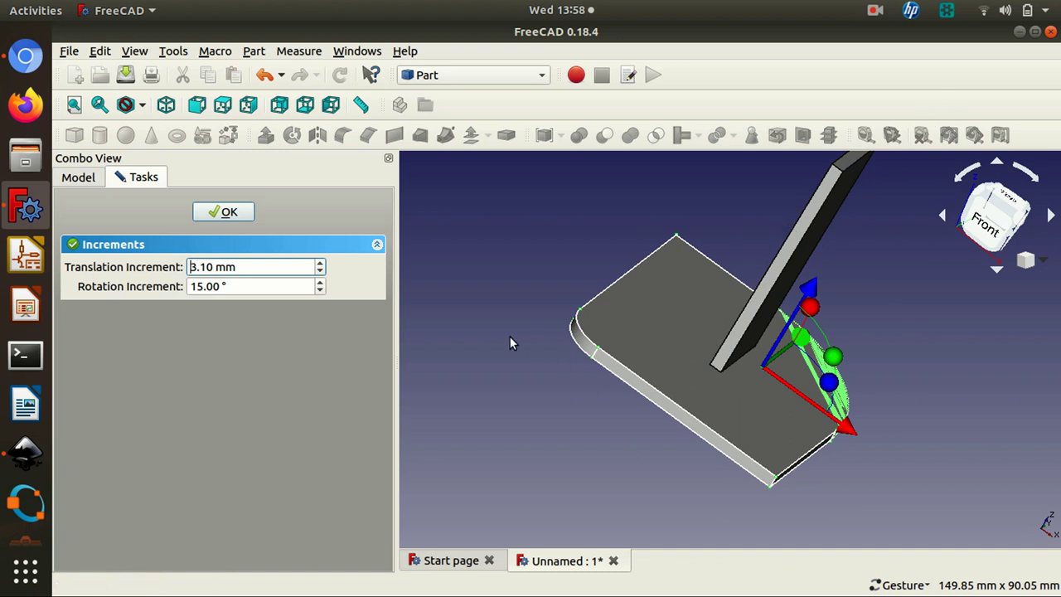
{"action": "type", "text": "6"}
{"action": "left_click", "coordinate": [809, 286]}
{"action": "left_click_drag", "start_coordinate": [865, 214], "coordinate": [909, 111]}
{"action": "left_click", "coordinate": [532, 270]}
{"action": "left_click_drag", "start_coordinate": [578, 265], "coordinate": [550, 443]}
Accept Extrude002's new position and inspect the H-shaped assembly from the side
{"action": "left_click", "coordinate": [222, 214]}
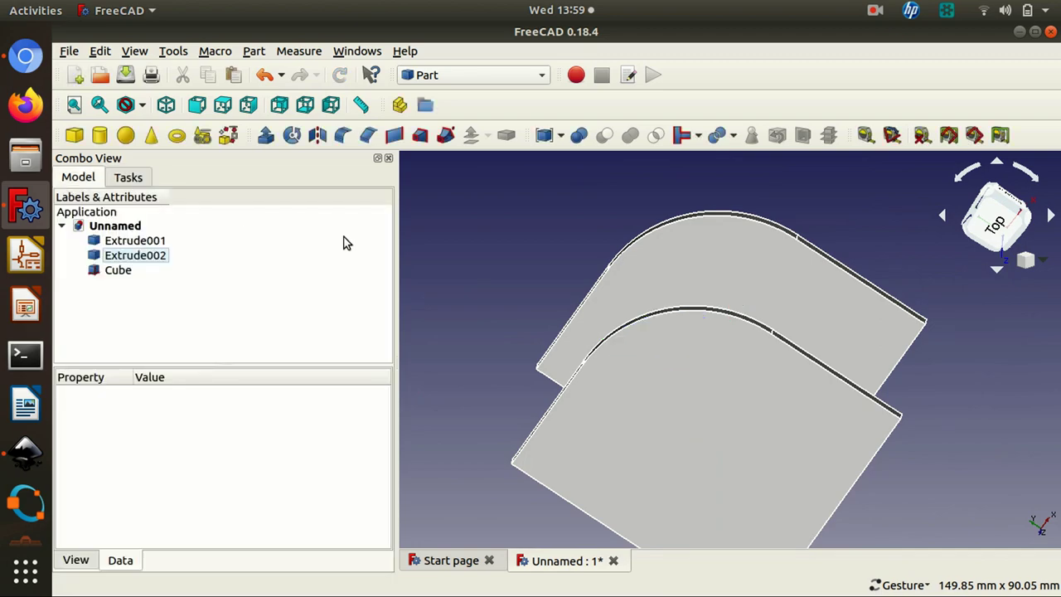
{"action": "left_click_drag", "start_coordinate": [441, 274], "coordinate": [611, 379]}
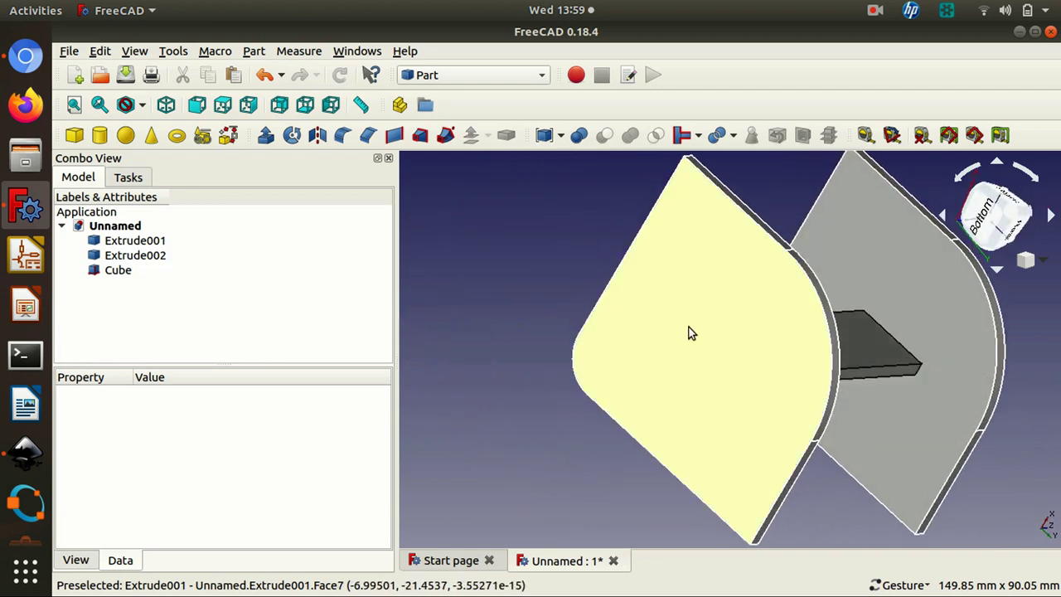
{"action": "left_click_drag", "start_coordinate": [578, 467], "coordinate": [775, 480]}
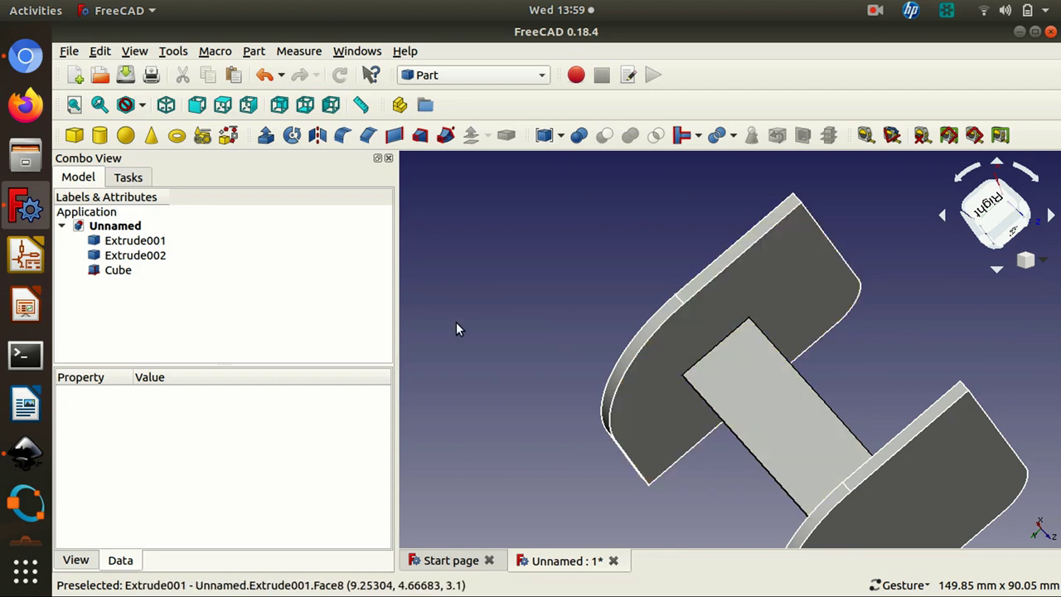
In the Laser Cut Interlocking workbench, add Extrude001, Extrude002 and Cube as interlocking parts
{"action": "left_click", "coordinate": [485, 76]}
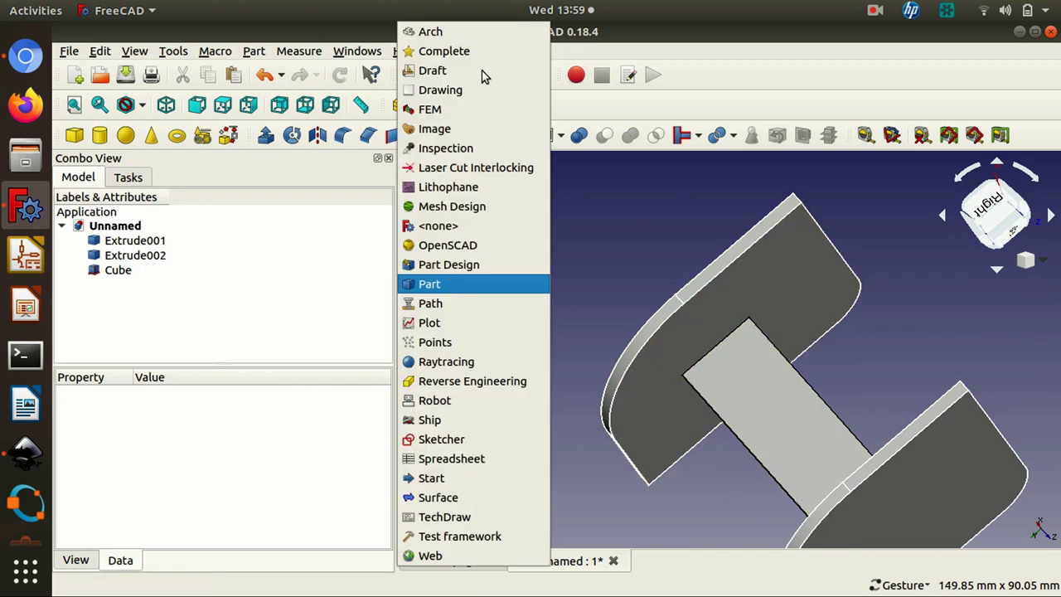
{"action": "left_click", "coordinate": [493, 168]}
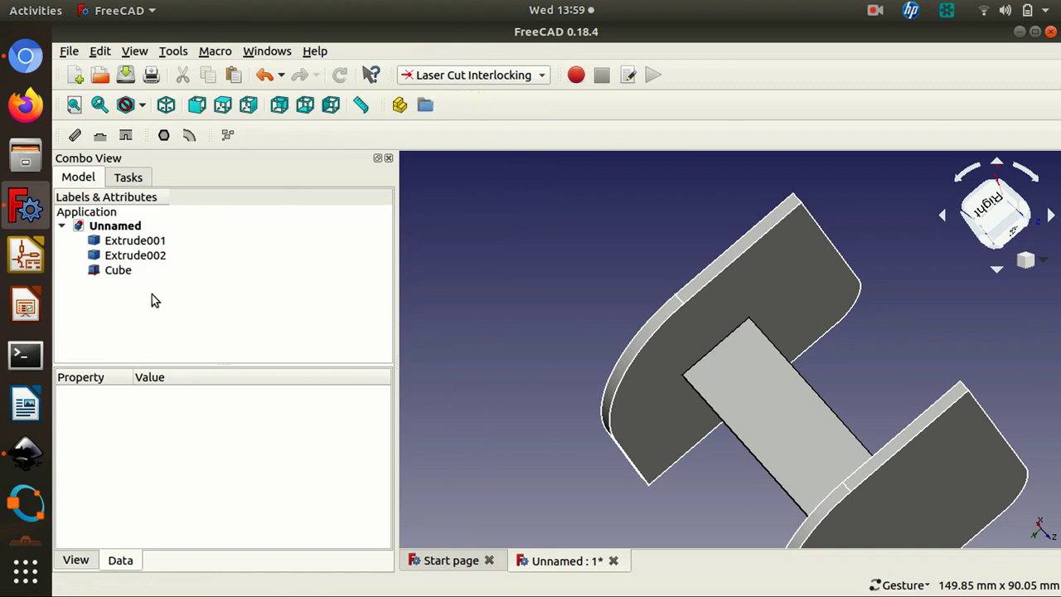
{"action": "left_click_drag", "start_coordinate": [153, 294], "coordinate": [122, 248]}
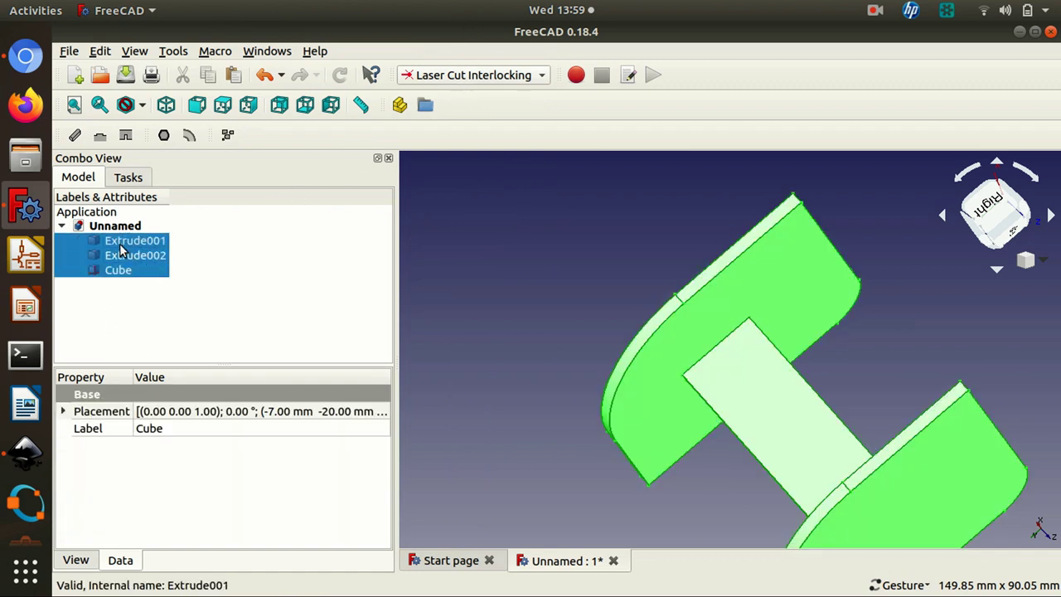
{"action": "left_click", "coordinate": [100, 137]}
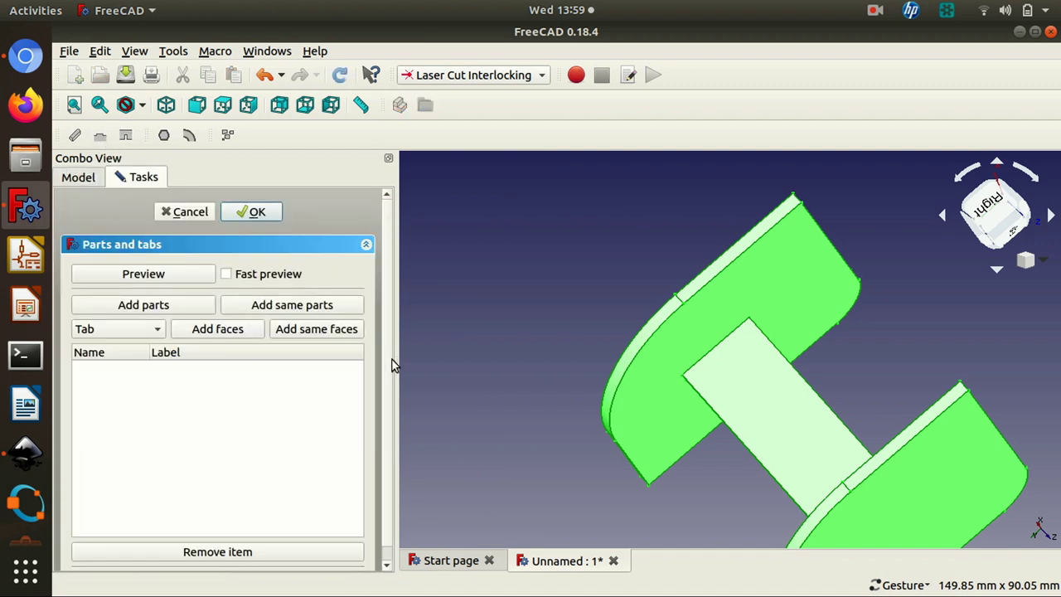
{"action": "left_click", "coordinate": [154, 314]}
{"action": "left_click_drag", "start_coordinate": [472, 375], "coordinate": [621, 373]}
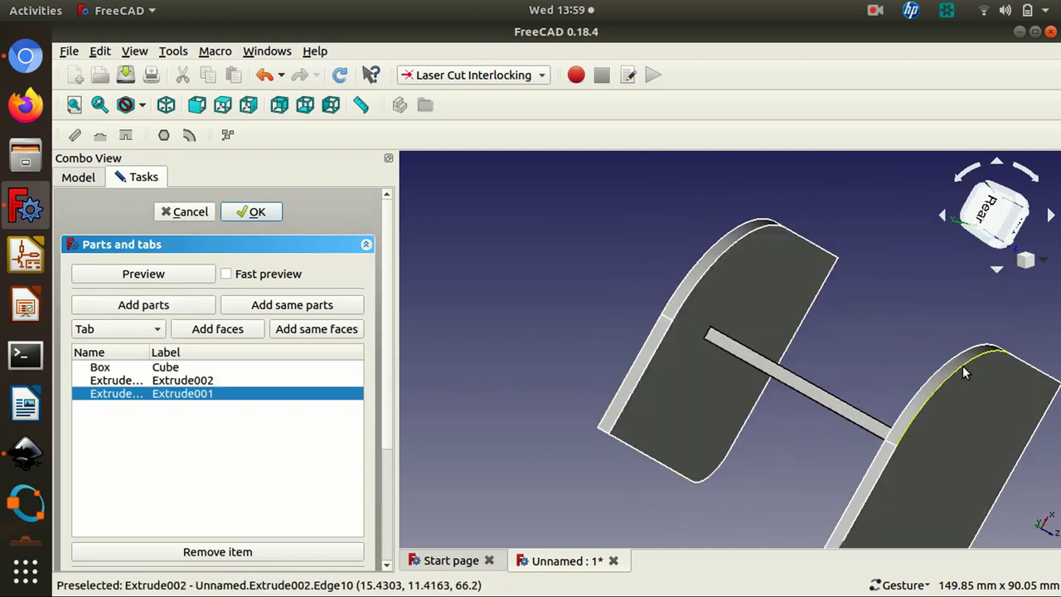
Identify each part in the list and hide both end panels to isolate the crossbar
{"action": "left_click", "coordinate": [177, 374]}
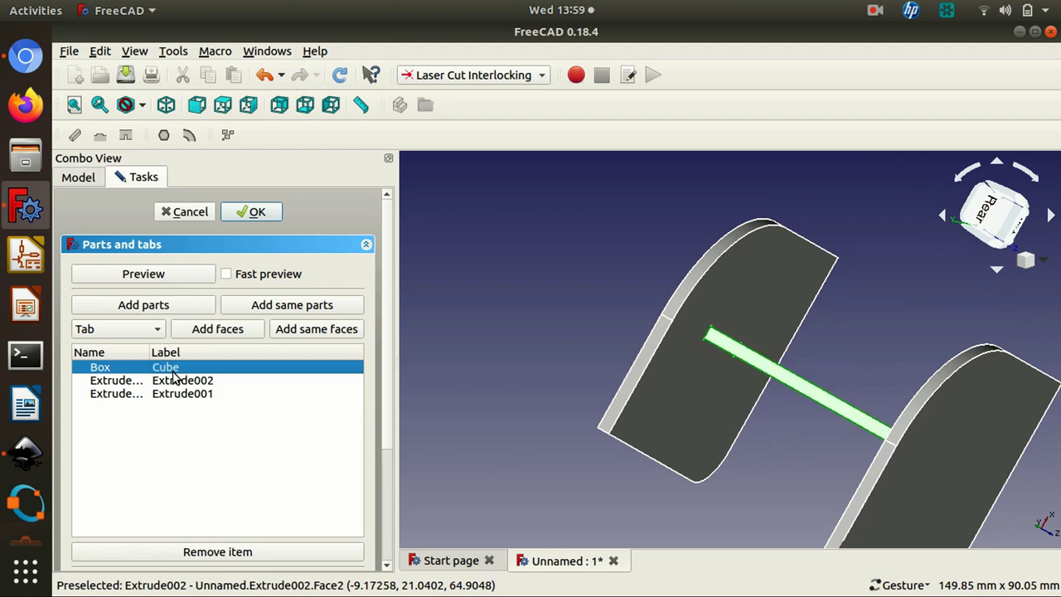
{"action": "left_click", "coordinate": [174, 379]}
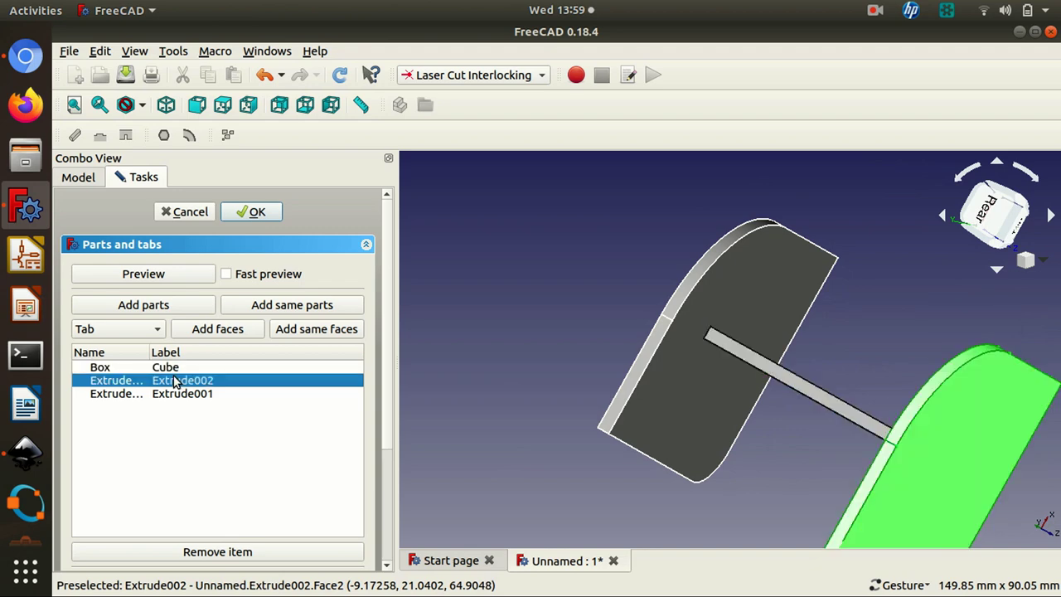
{"action": "left_click", "coordinate": [184, 396]}
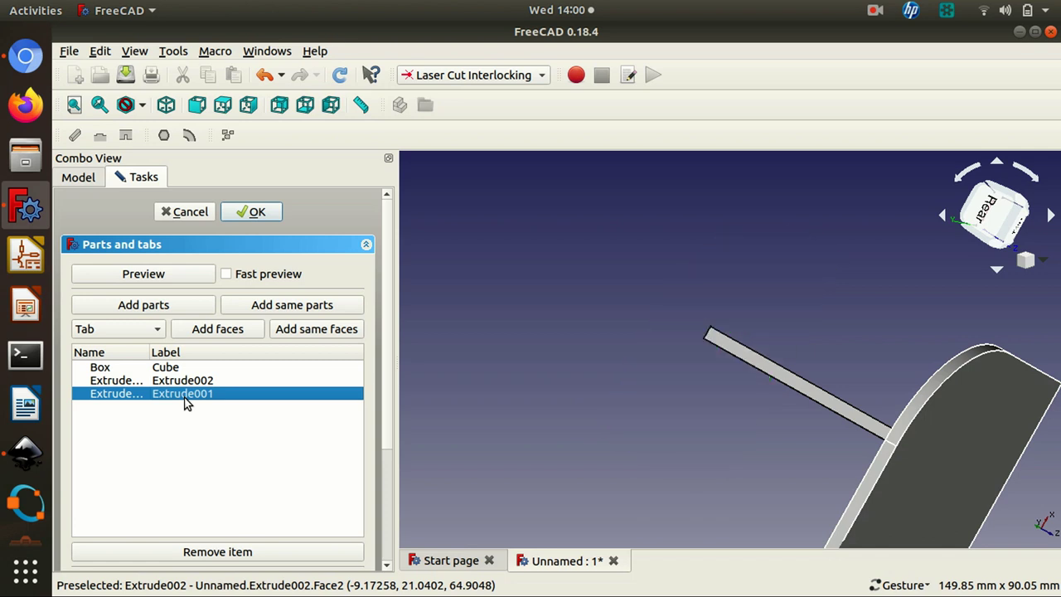
{"action": "key", "text": "Up"}
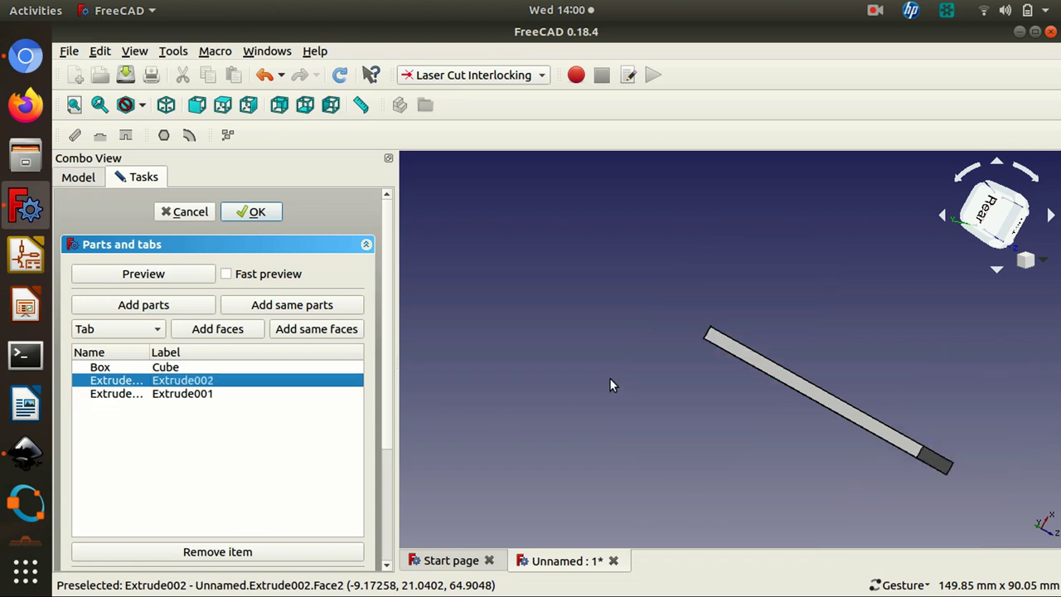
{"action": "left_click_drag", "start_coordinate": [649, 423], "coordinate": [535, 362]}
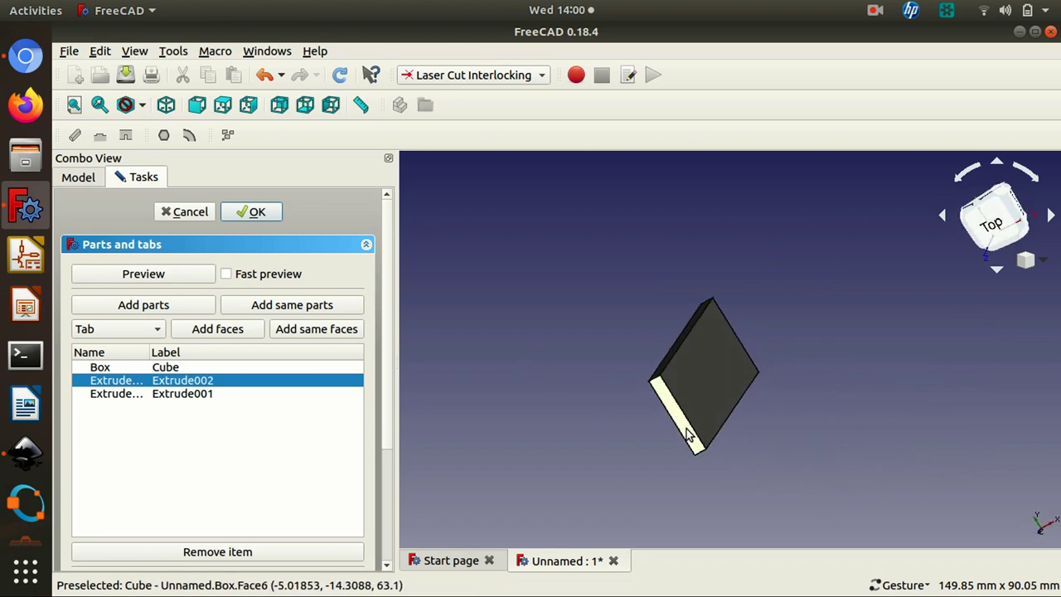
Select the Cube's short end face, Face6, and add it as a tab face
{"action": "left_click", "coordinate": [159, 367]}
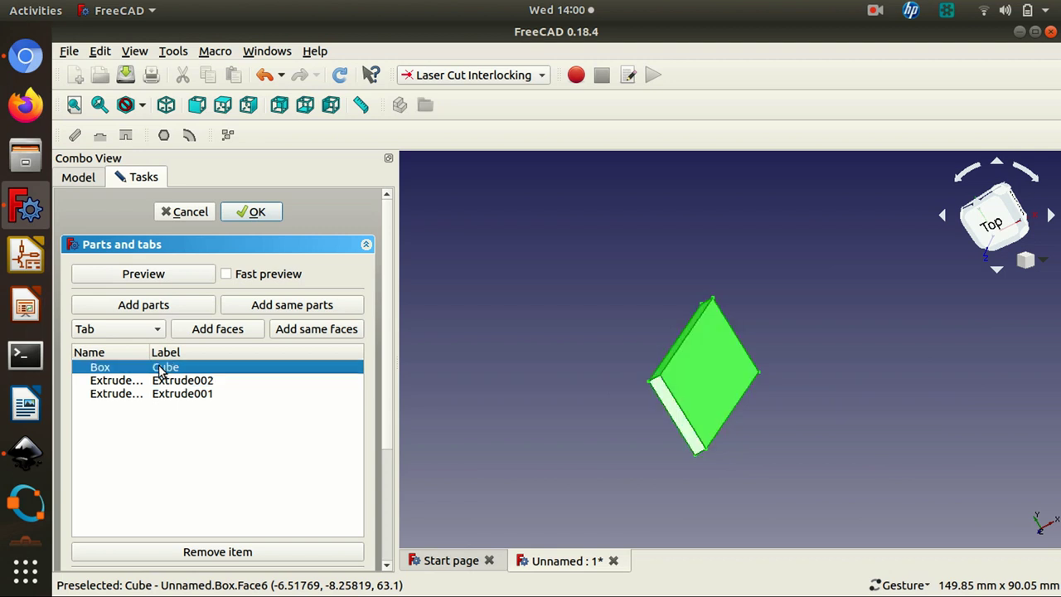
{"action": "left_click", "coordinate": [450, 424]}
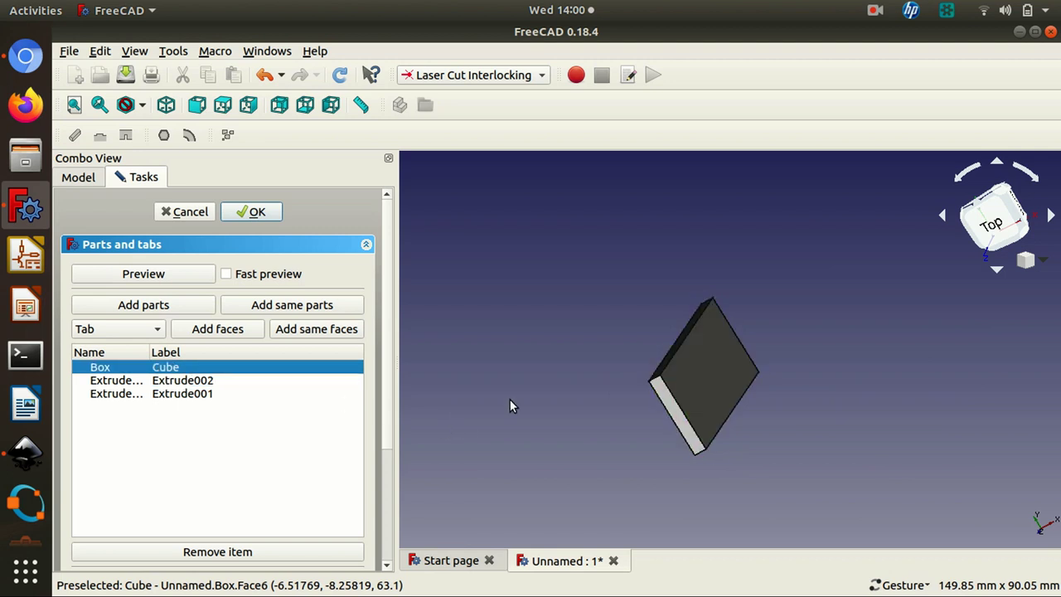
{"action": "left_click", "coordinate": [665, 403]}
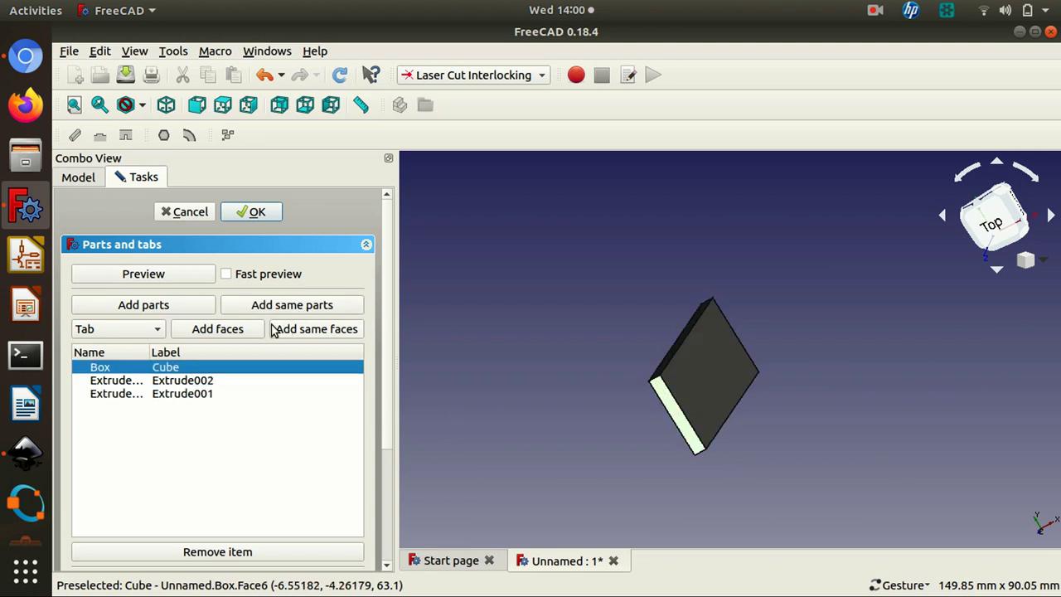
{"action": "left_click", "coordinate": [214, 330]}
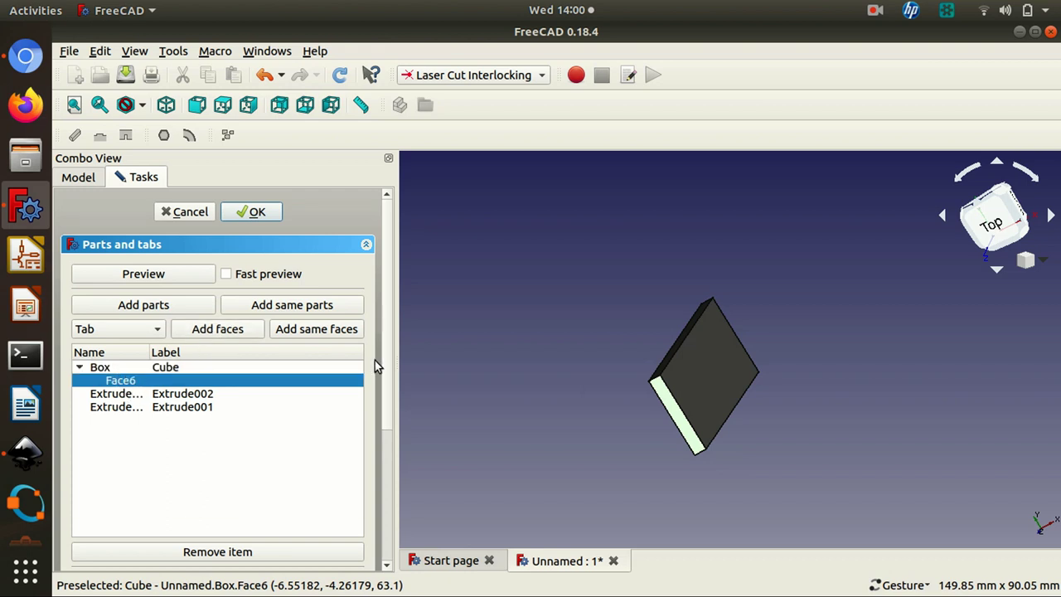
Set Face6 to 2 tabs, 4.00 wide, with no dog bone hole
{"action": "left_click_drag", "start_coordinate": [385, 359], "coordinate": [390, 506]}
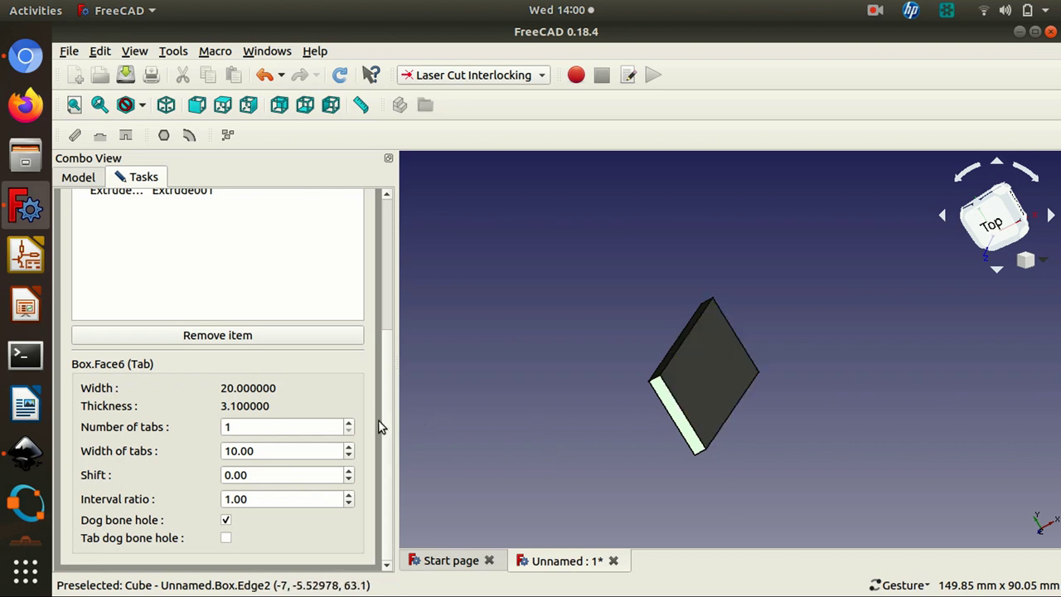
{"action": "left_click", "coordinate": [274, 429]}
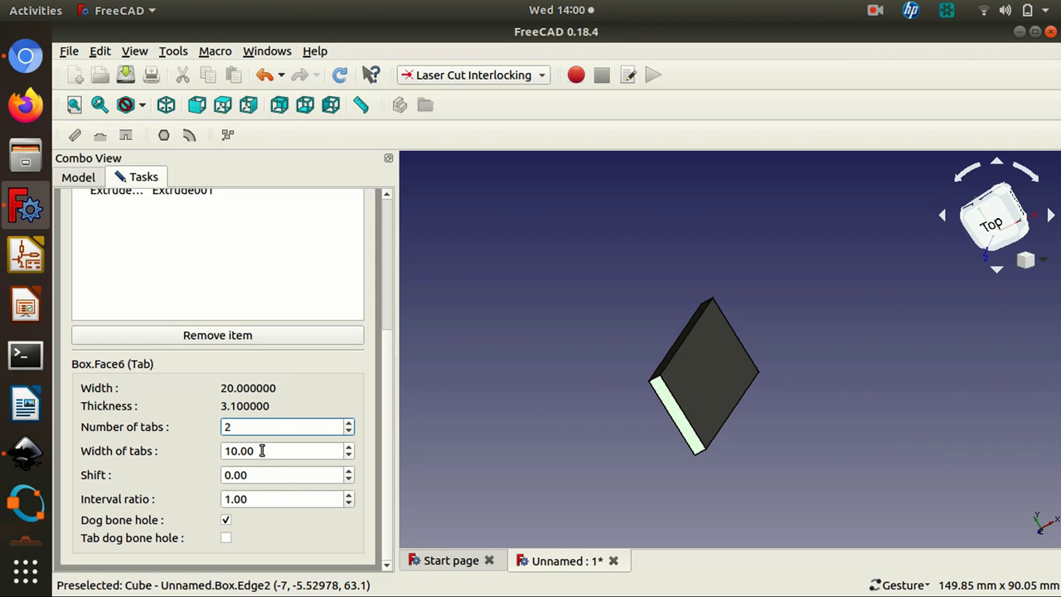
{"action": "left_click", "coordinate": [262, 450]}
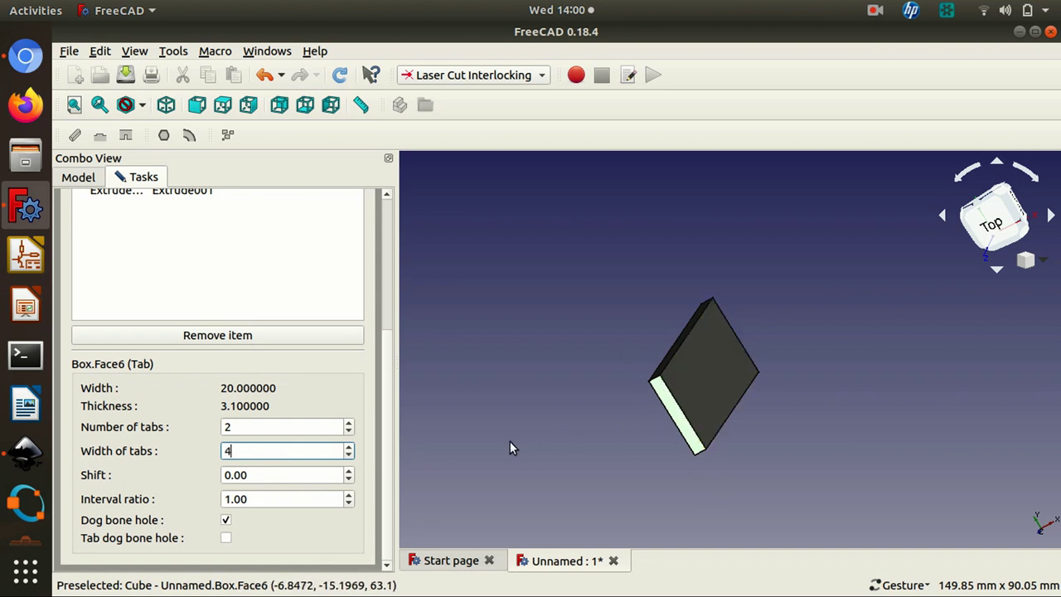
{"action": "left_click", "coordinate": [384, 416]}
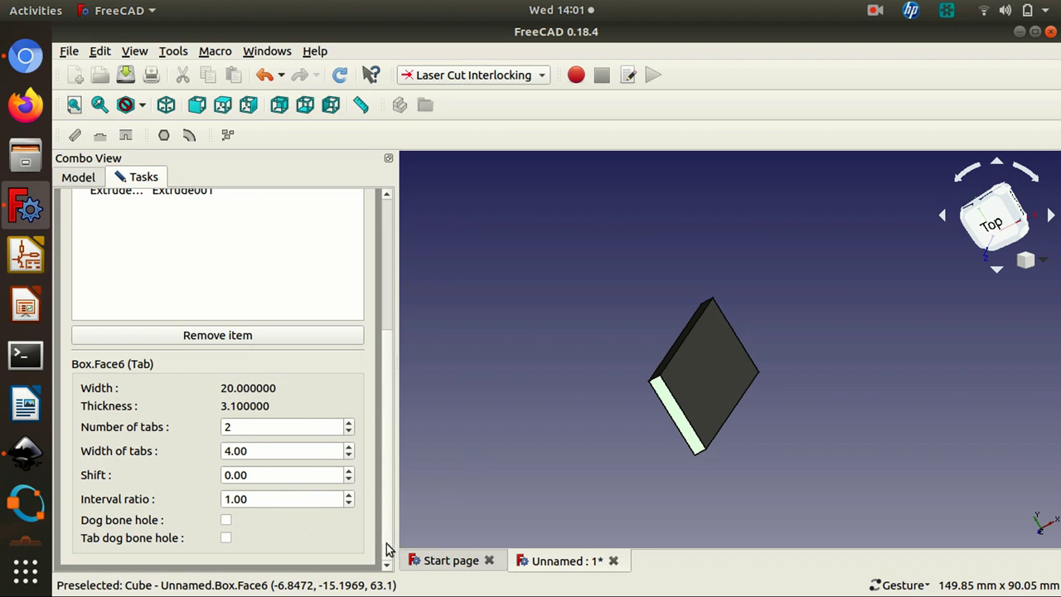
Orbit to the crossbar's opposite end and select its end face
{"action": "scroll", "coordinate": [372, 430], "scroll_direction": "up", "scroll_amount": 5}
{"action": "scroll", "coordinate": [371, 429], "scroll_direction": "down", "scroll_amount": 1}
{"action": "scroll", "coordinate": [390, 487], "scroll_direction": "down", "scroll_amount": 3}
{"action": "scroll", "coordinate": [380, 553], "scroll_direction": "down", "scroll_amount": 1}
{"action": "left_click_drag", "start_coordinate": [476, 365], "coordinate": [817, 430]}
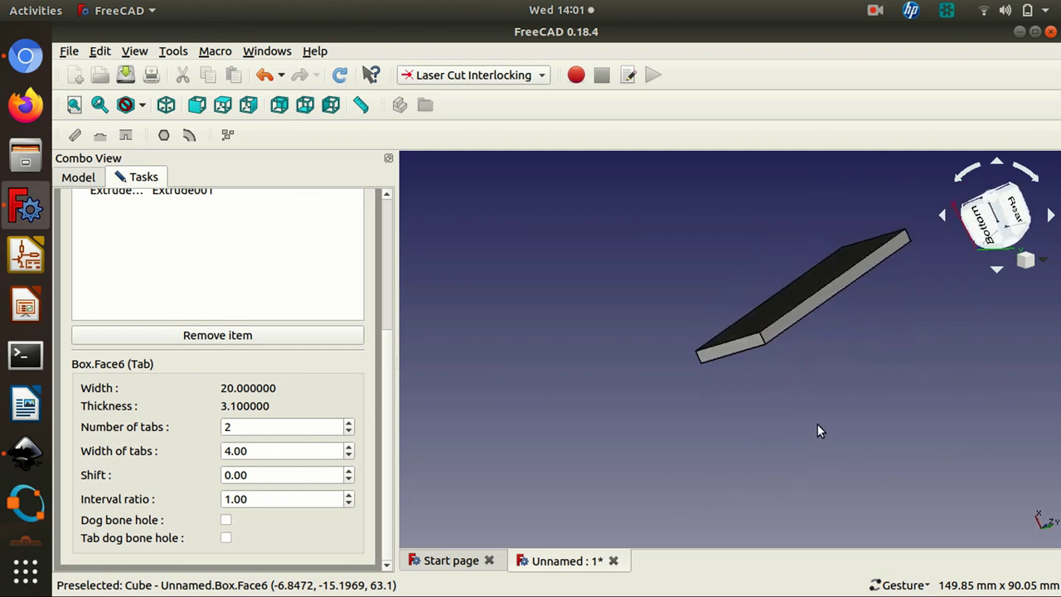
{"action": "left_click", "coordinate": [736, 345]}
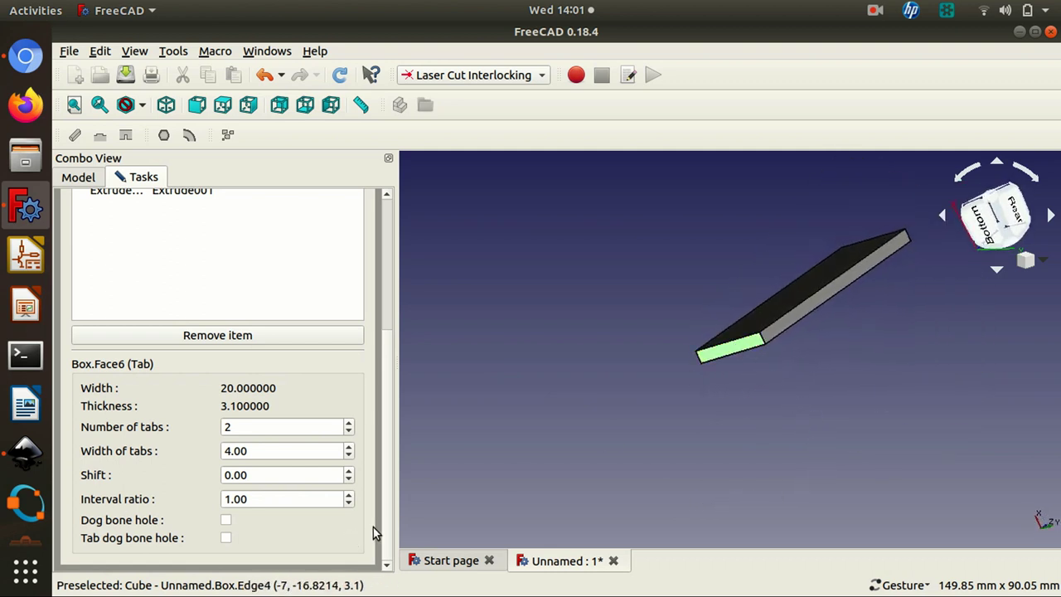
{"action": "left_click_drag", "start_coordinate": [386, 537], "coordinate": [360, 304]}
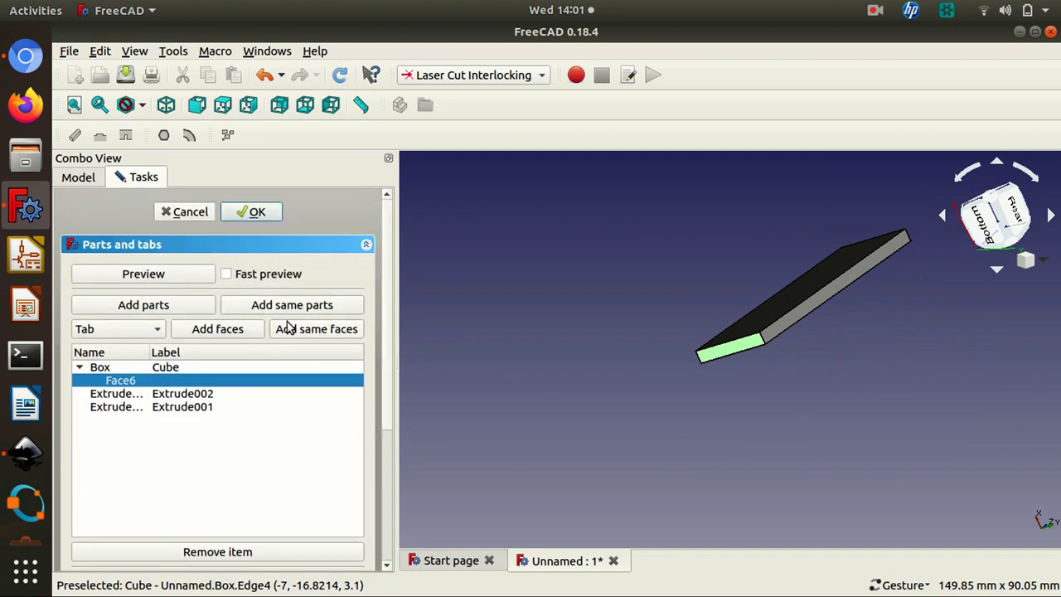
Add Face5 as a tab face with 2 tabs of width 4 and the dog bone hole unticked
{"action": "left_click", "coordinate": [220, 329]}
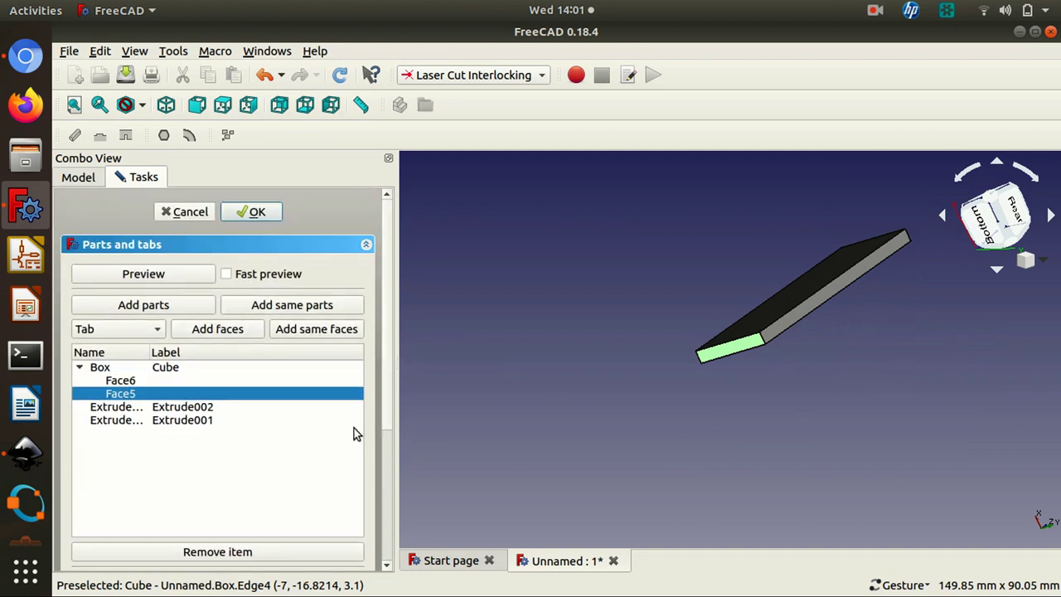
{"action": "scroll", "coordinate": [377, 421], "scroll_direction": "down", "scroll_amount": 5}
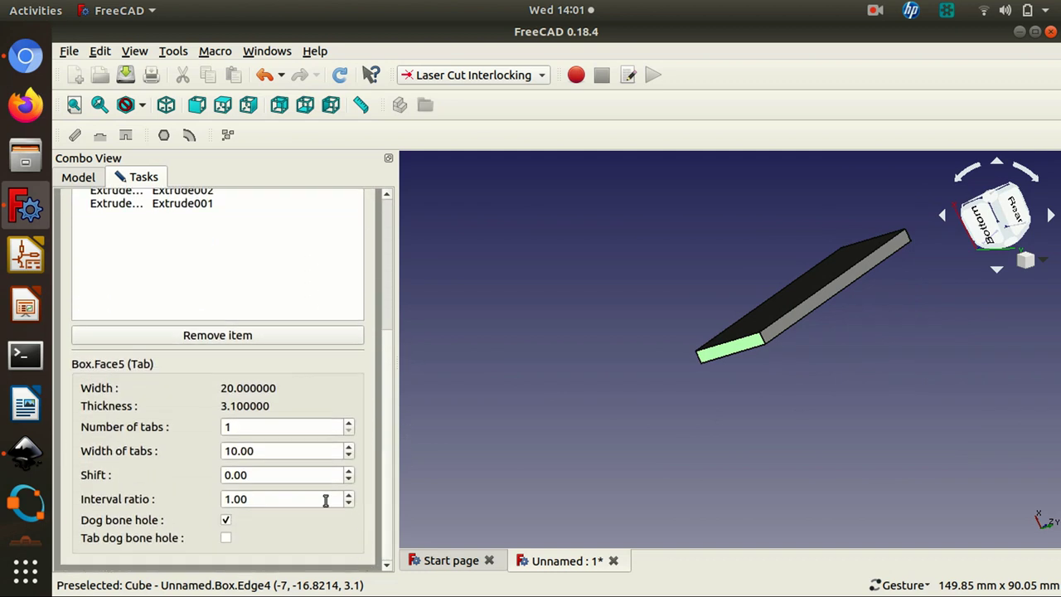
{"action": "double_click", "coordinate": [279, 426]}
{"action": "triple_click", "coordinate": [268, 451]}
{"action": "type", "text": "4"}
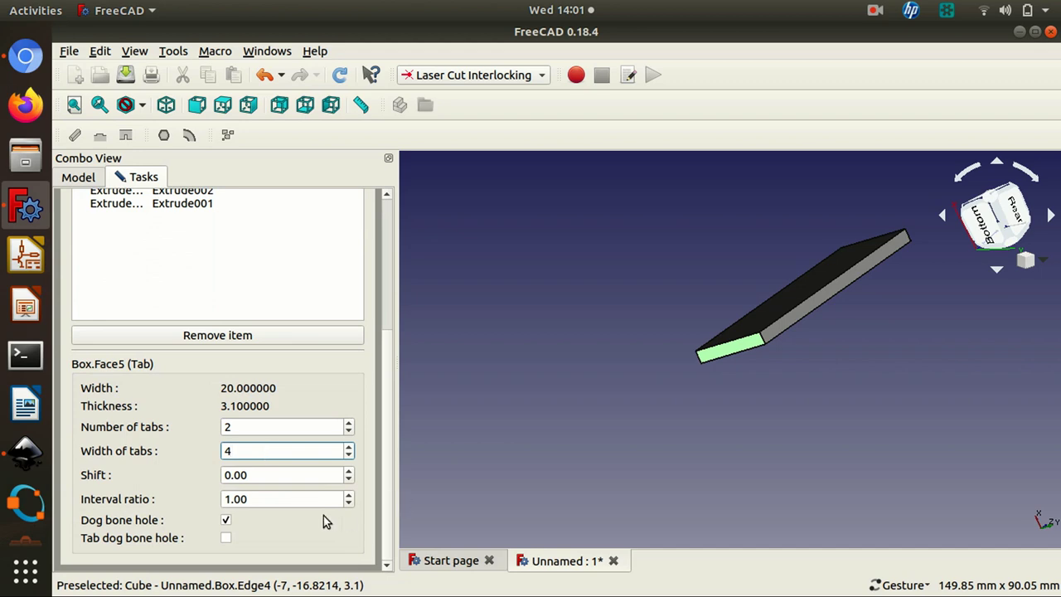
{"action": "left_click", "coordinate": [227, 521]}
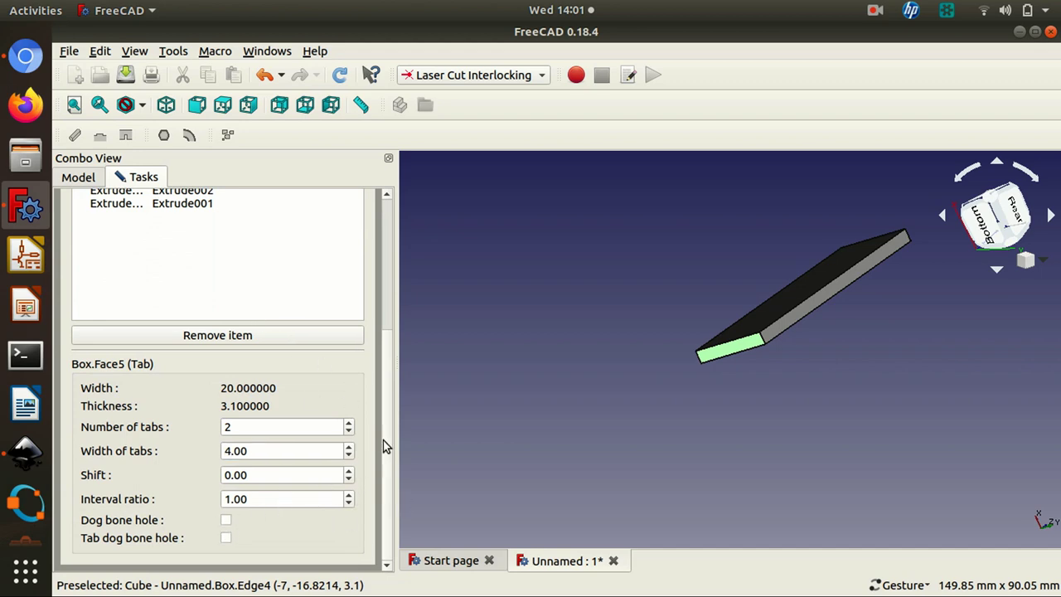
{"action": "left_click_drag", "start_coordinate": [384, 443], "coordinate": [440, 264]}
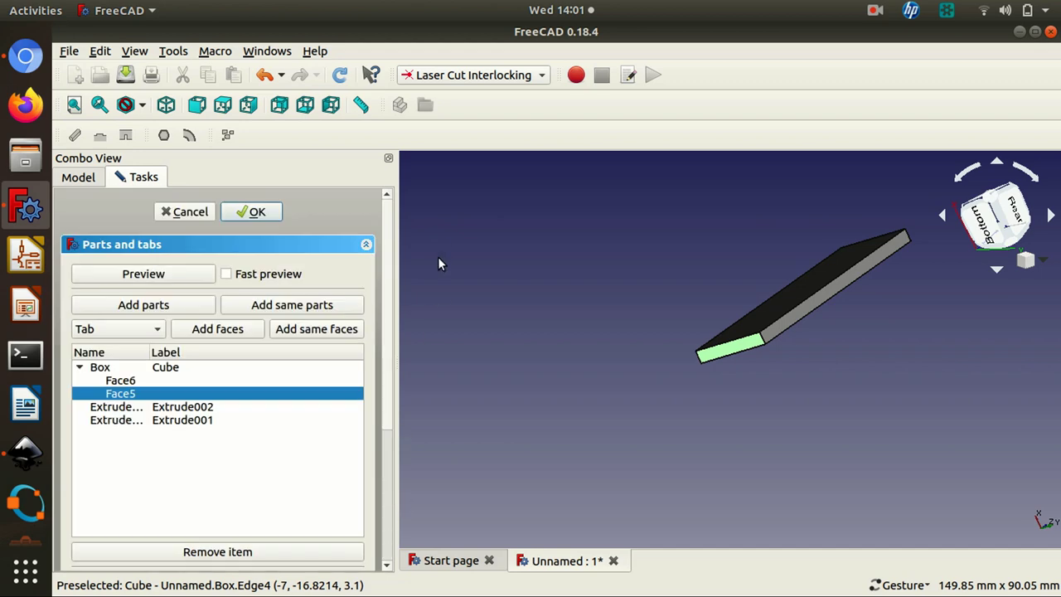
Preview the interlocked parts in Top view, then return to the Unnamed document
{"action": "left_click", "coordinate": [207, 275]}
{"action": "left_click_drag", "start_coordinate": [622, 361], "coordinate": [390, 369]}
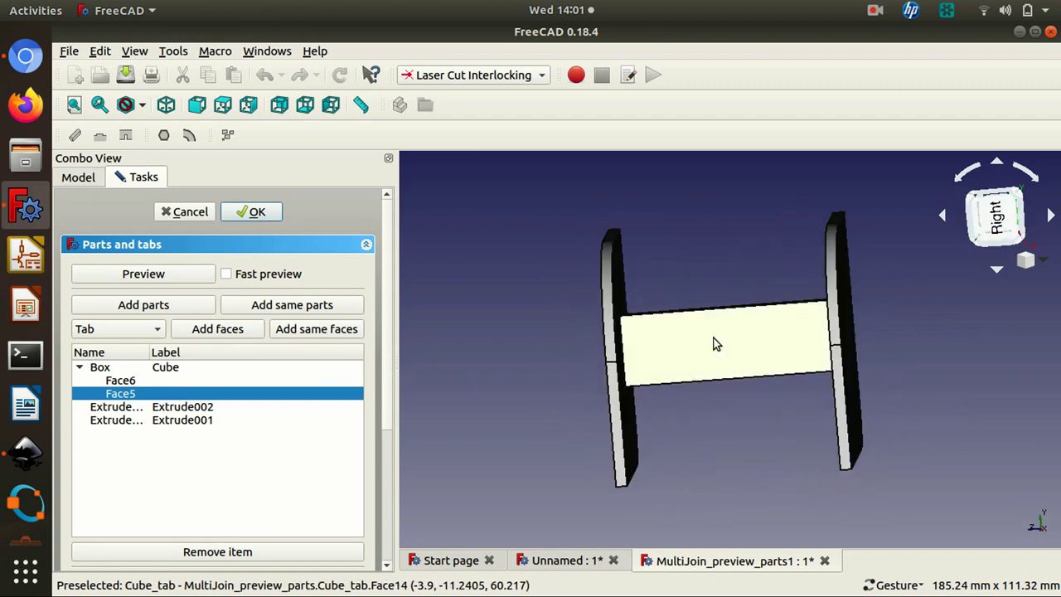
{"action": "key", "text": "2"}
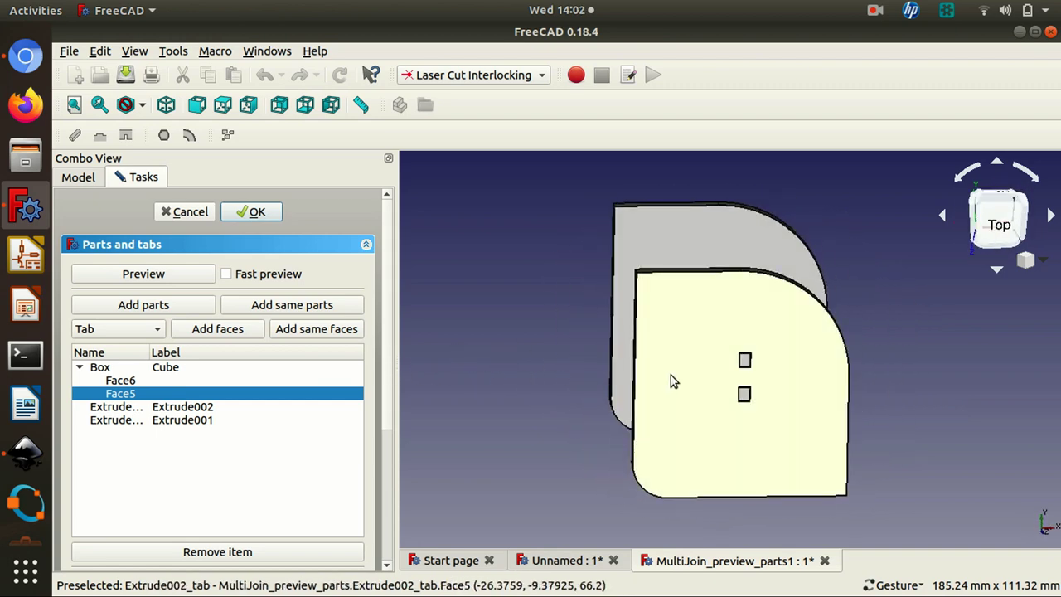
{"action": "left_click_drag", "start_coordinate": [485, 346], "coordinate": [532, 478]}
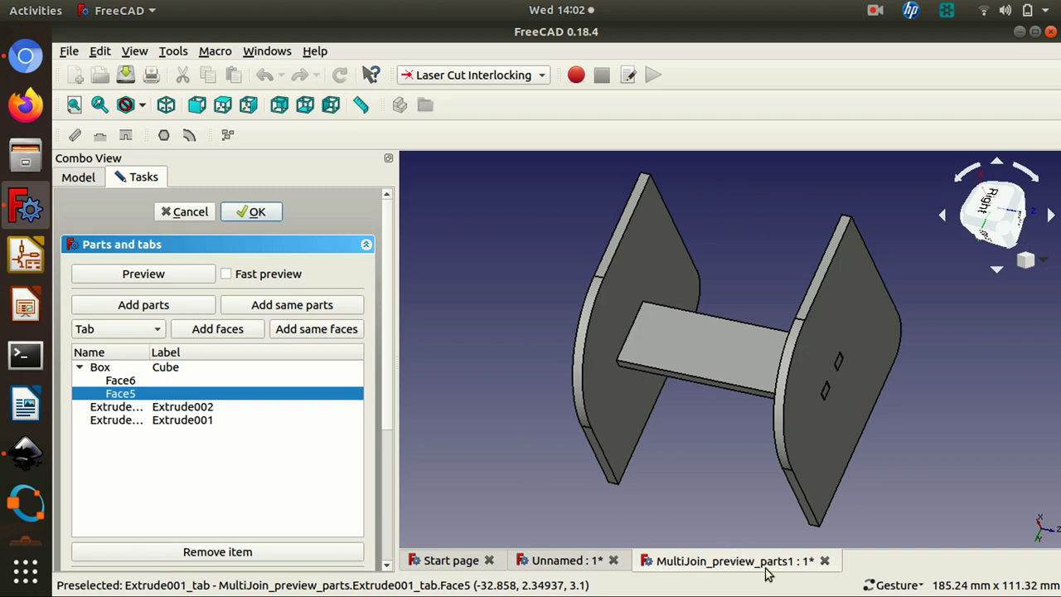
{"action": "left_click", "coordinate": [572, 563]}
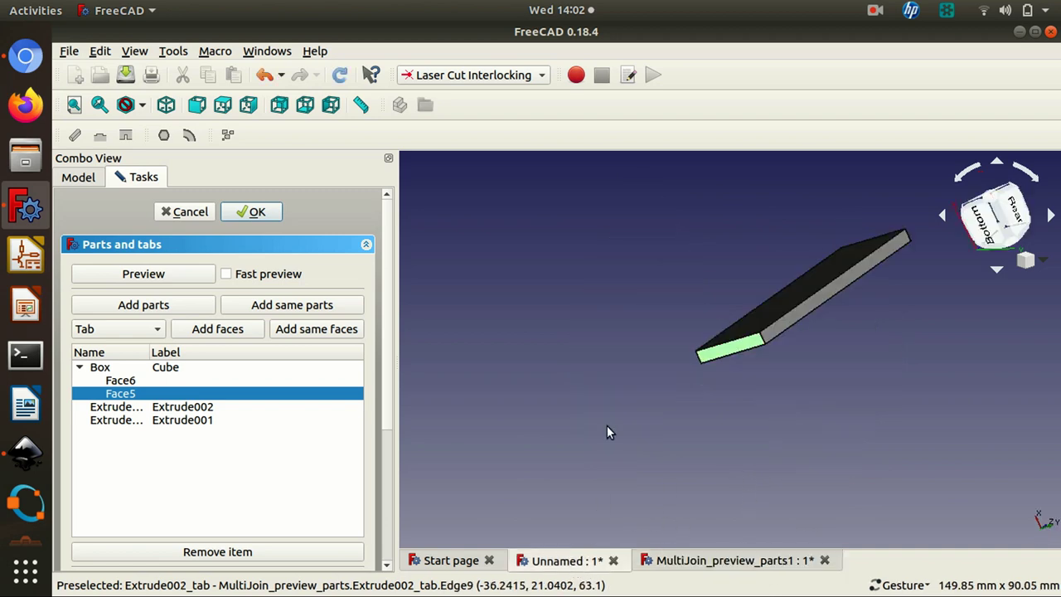
Confirm the Parts and tabs settings and inspect the joined model from below
{"action": "left_click", "coordinate": [267, 212]}
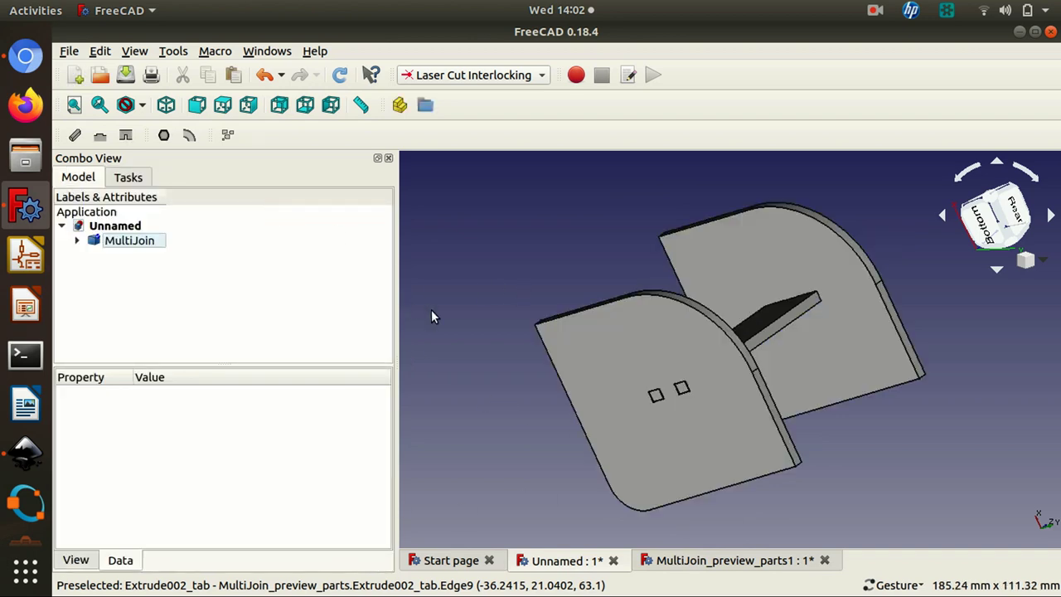
{"action": "left_click_drag", "start_coordinate": [446, 315], "coordinate": [473, 426]}
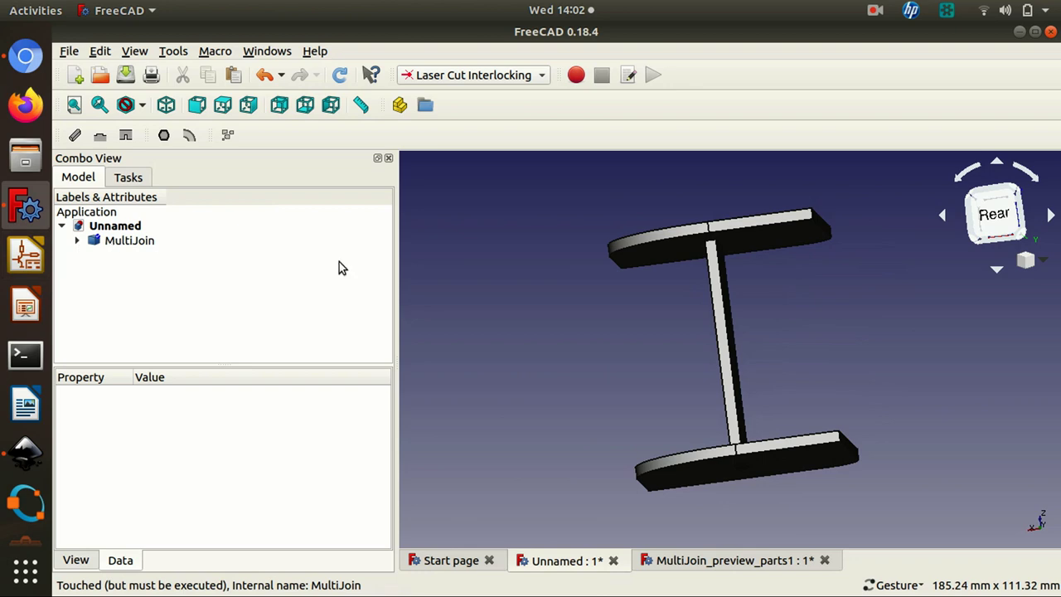
{"action": "left_click_drag", "start_coordinate": [422, 250], "coordinate": [745, 162]}
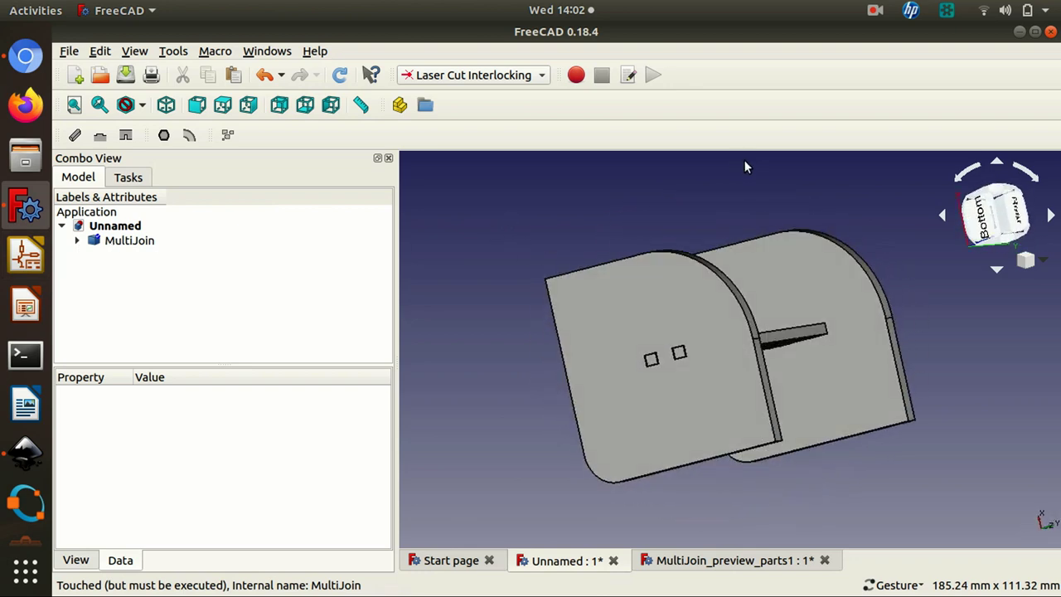
Close the MultiJoin_preview_parts1 document without saving
{"action": "left_click", "coordinate": [769, 559]}
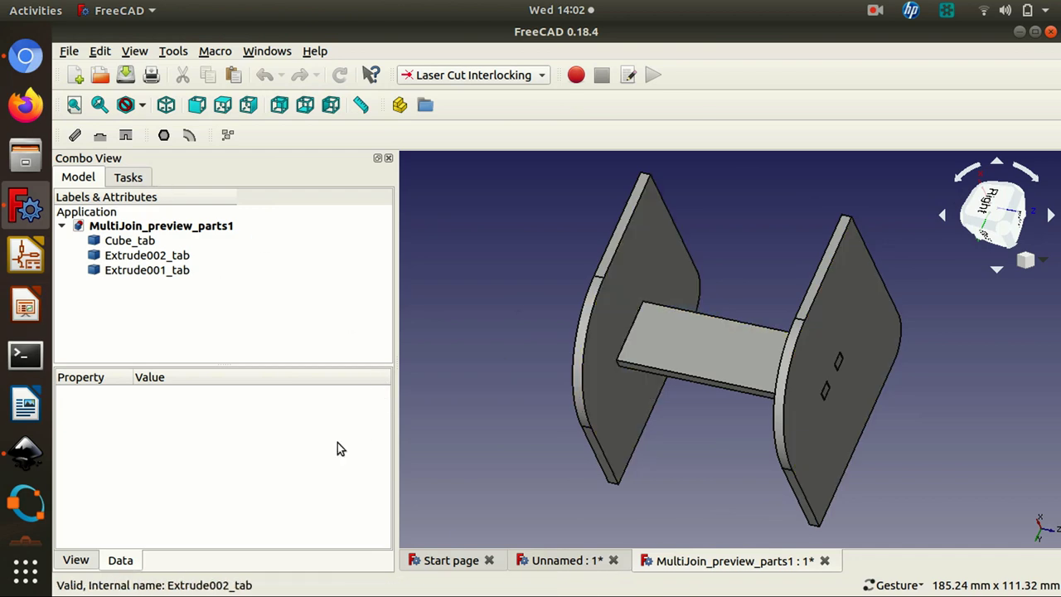
{"action": "left_click", "coordinate": [570, 561]}
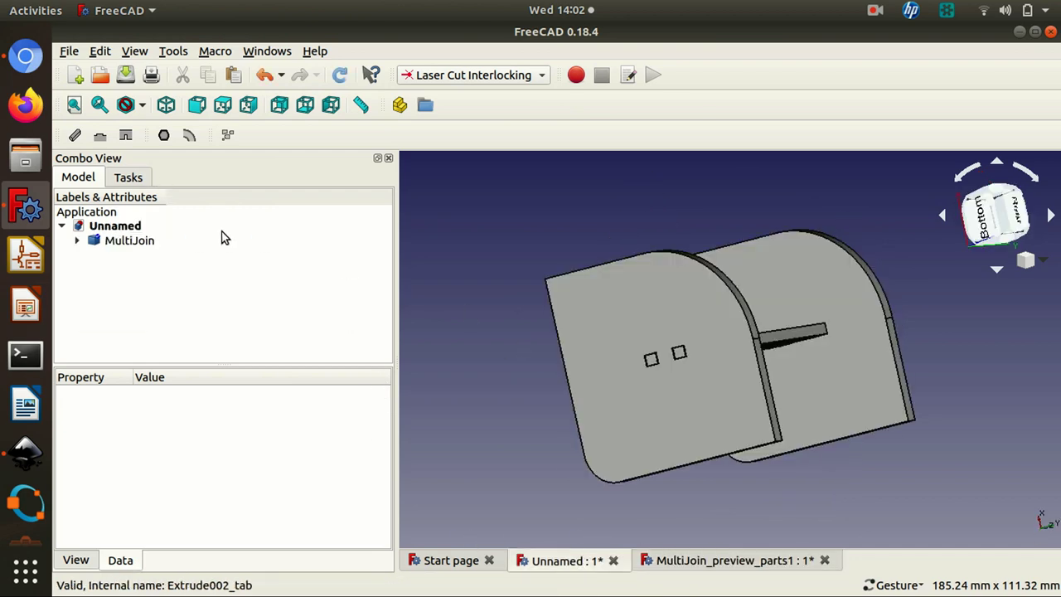
{"action": "left_click", "coordinate": [825, 561]}
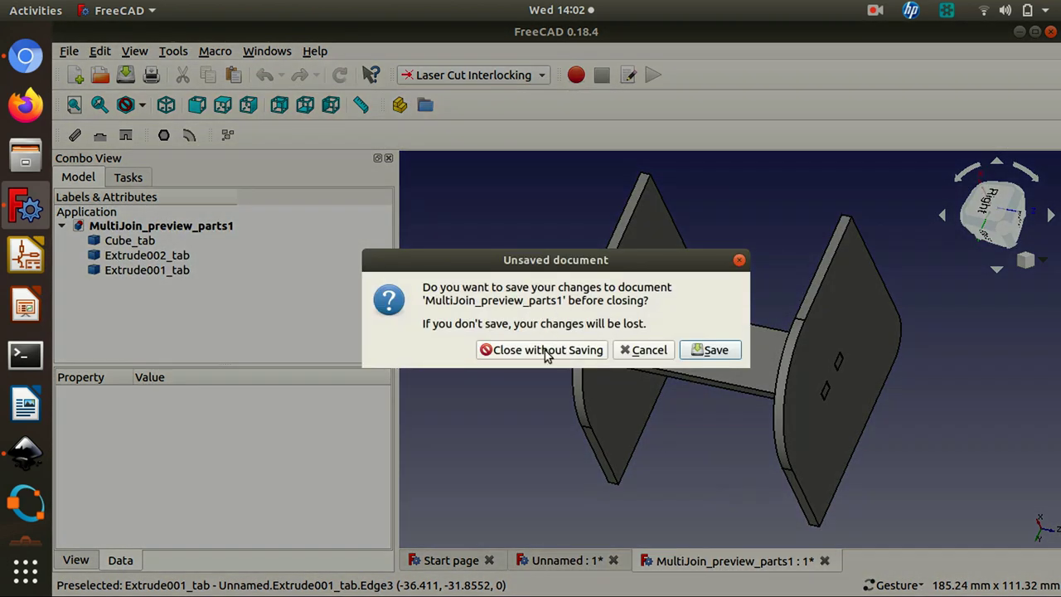
{"action": "left_click", "coordinate": [534, 349]}
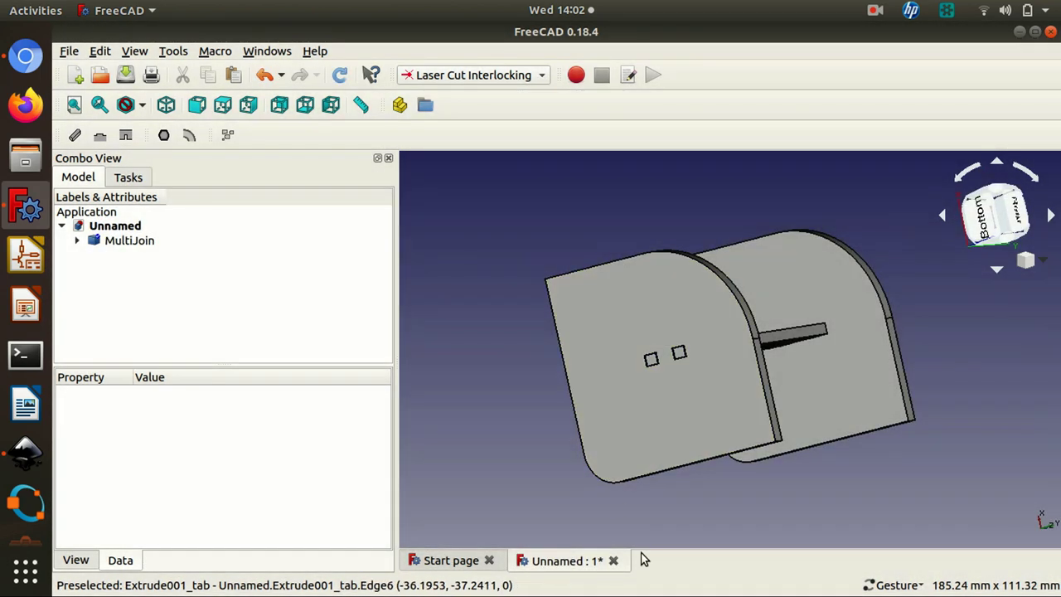
{"action": "left_click_drag", "start_coordinate": [547, 450], "coordinate": [448, 383]}
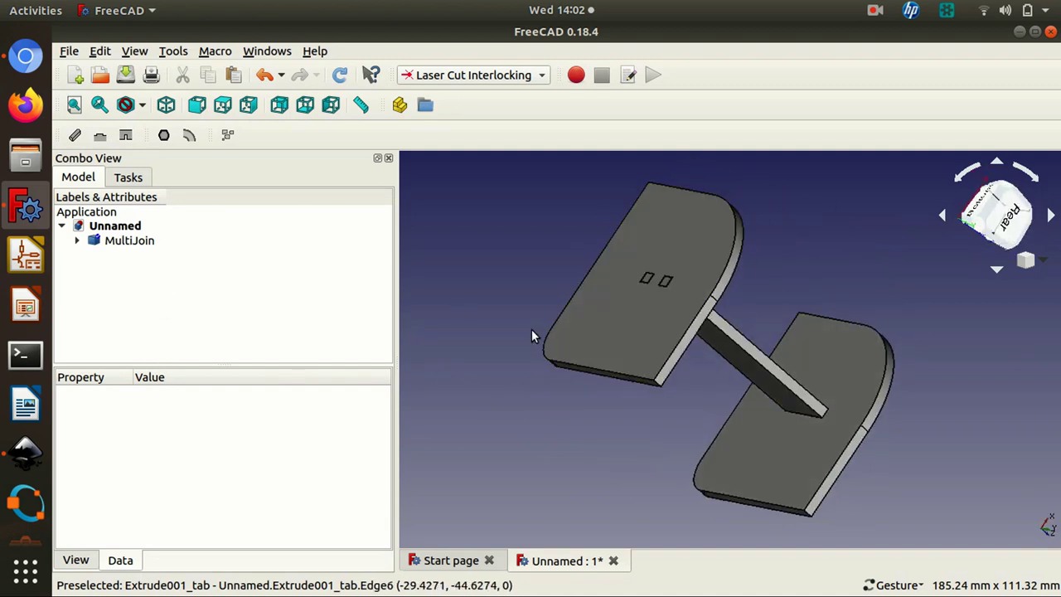
{"action": "left_click_drag", "start_coordinate": [484, 209], "coordinate": [479, 285]}
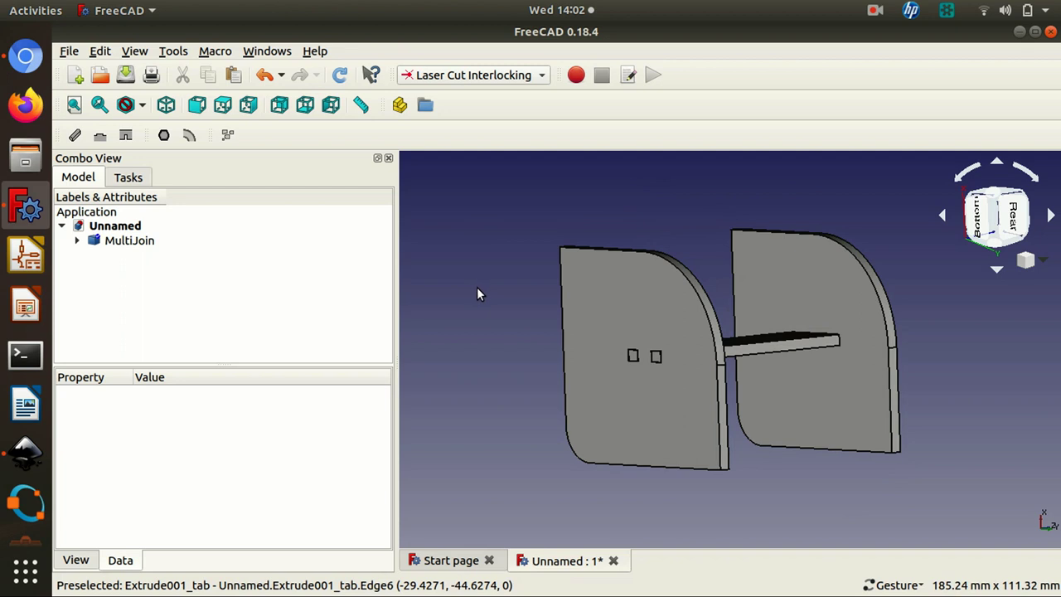
Expand MultiJoin and select Cube_tab, Extrude002_tab and Extrude001_tab, then face the front
{"action": "left_click", "coordinate": [77, 241]}
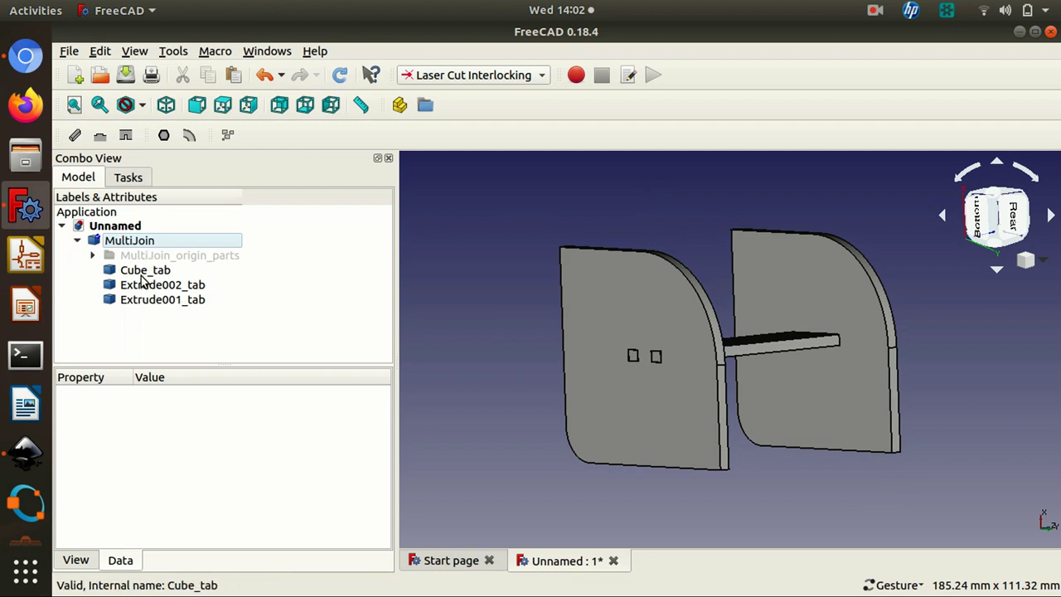
{"action": "left_click_drag", "start_coordinate": [143, 298], "coordinate": [93, 274]}
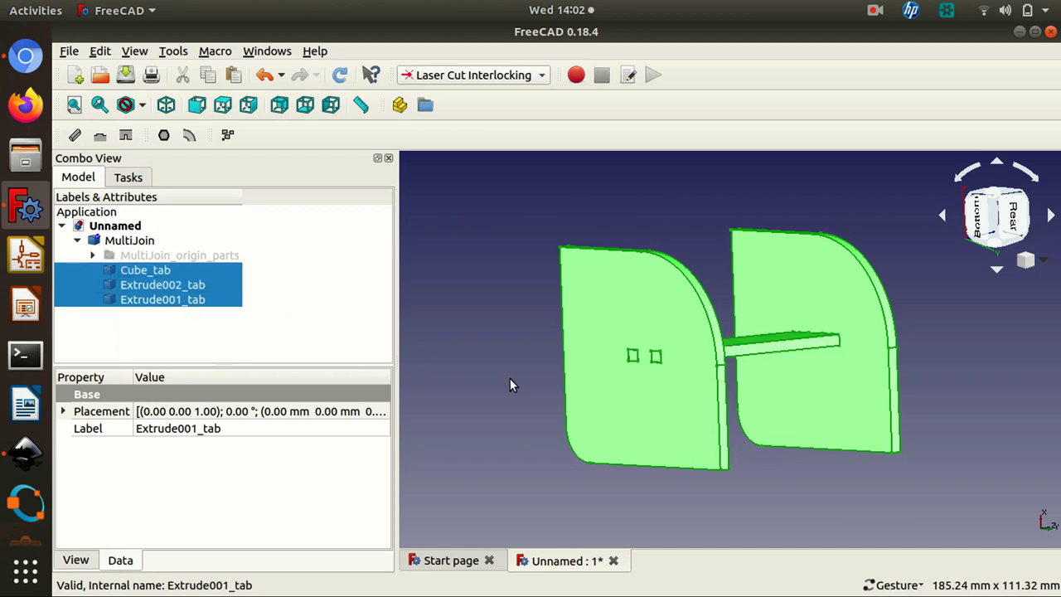
{"action": "left_click_drag", "start_coordinate": [516, 384], "coordinate": [573, 459]}
{"action": "key", "text": "1"}
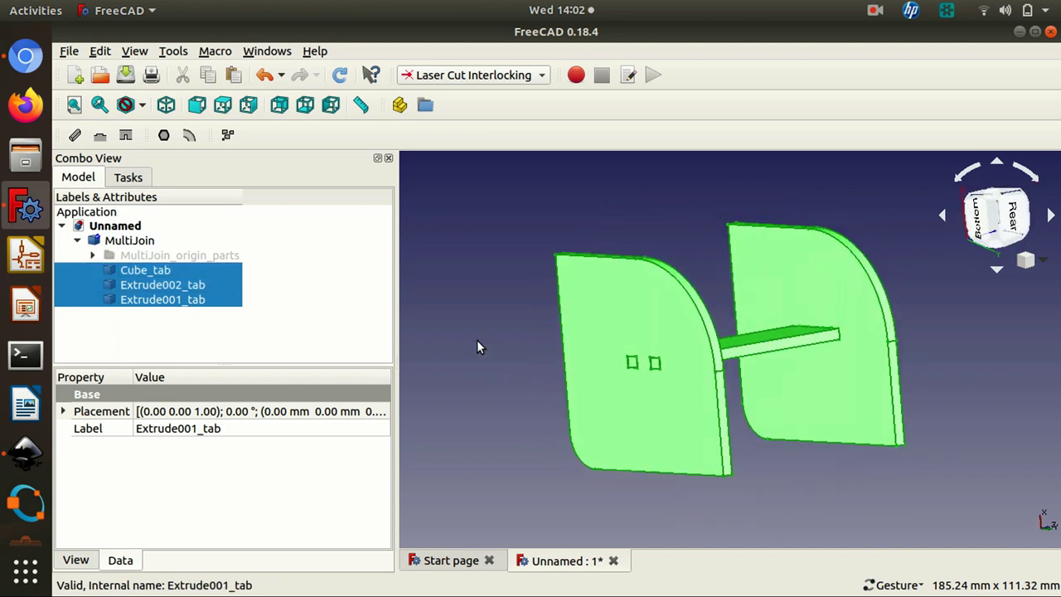
Export the selected tab parts as flat shapes into a new export_shape1 document
{"action": "left_click", "coordinate": [227, 137]}
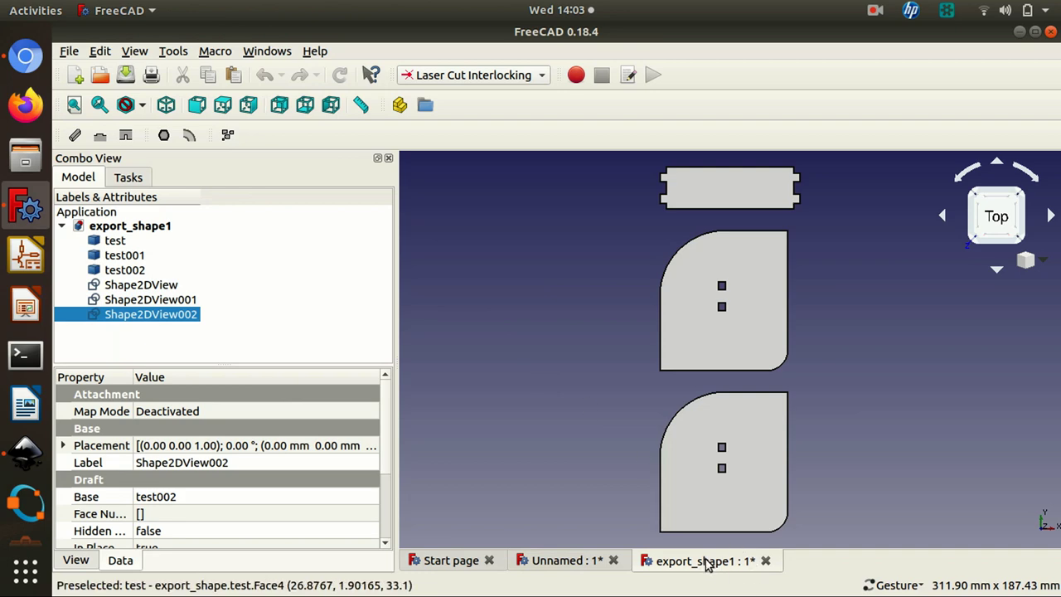
{"action": "left_click_drag", "start_coordinate": [550, 339], "coordinate": [786, 333]}
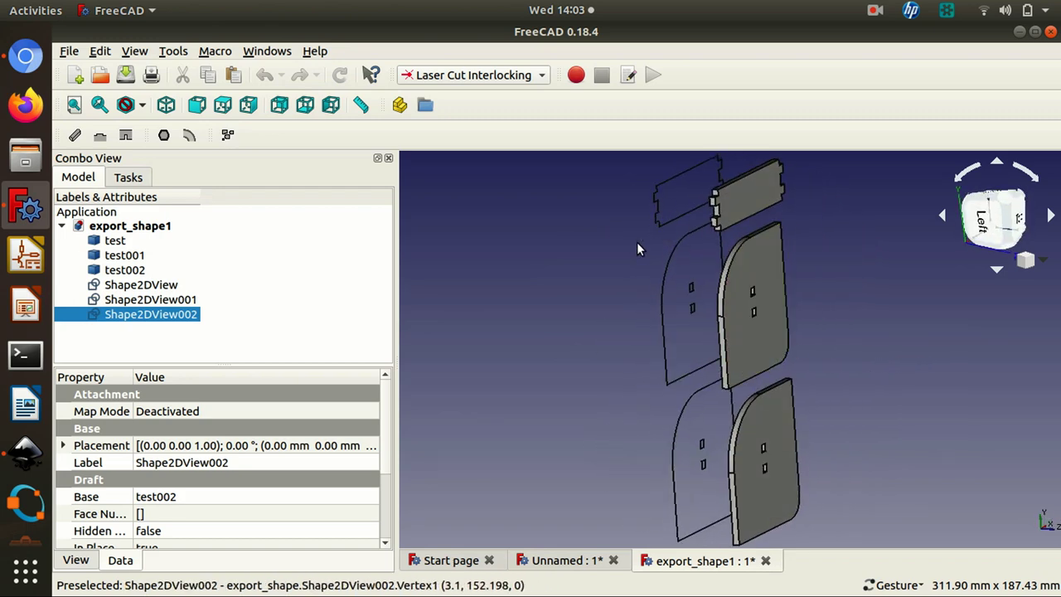
{"action": "left_click_drag", "start_coordinate": [634, 264], "coordinate": [498, 240]}
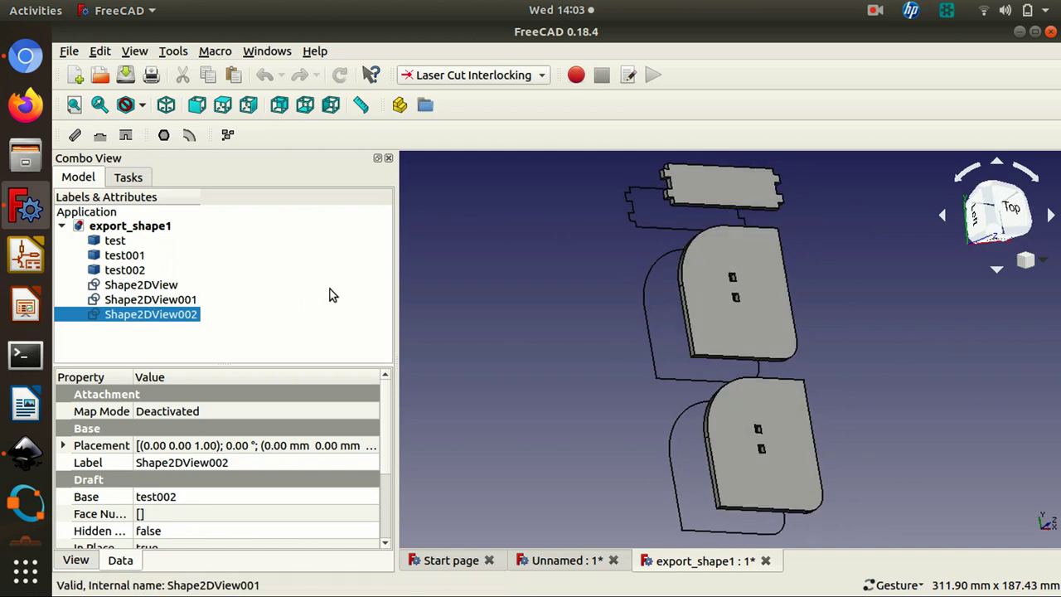
{"action": "left_click_drag", "start_coordinate": [544, 319], "coordinate": [618, 373]}
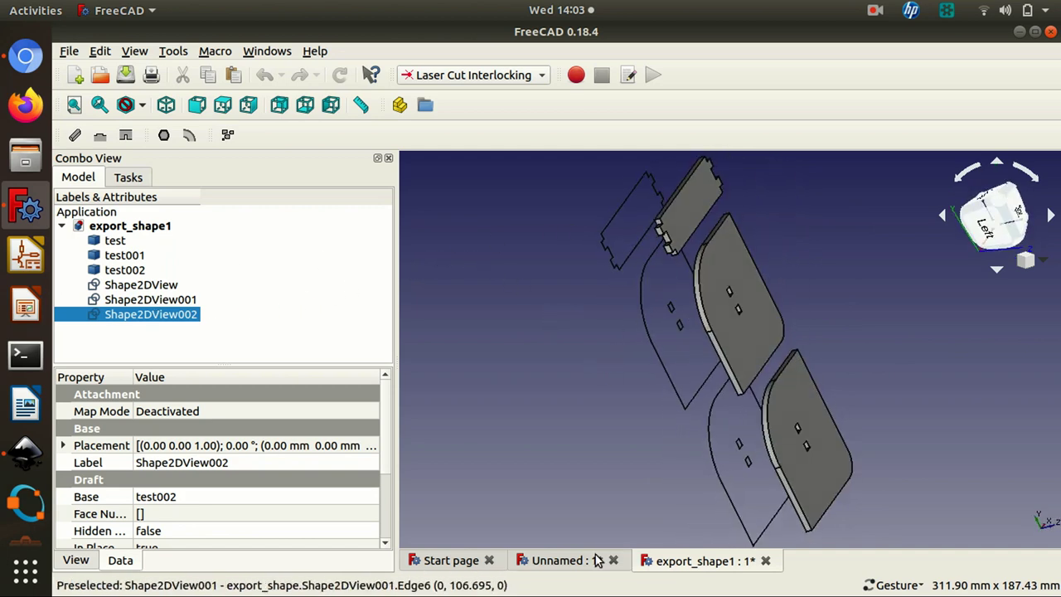
Compare the assembled Unnamed model with the flattened export_shape1 parts from several angles
{"action": "left_click", "coordinate": [572, 562]}
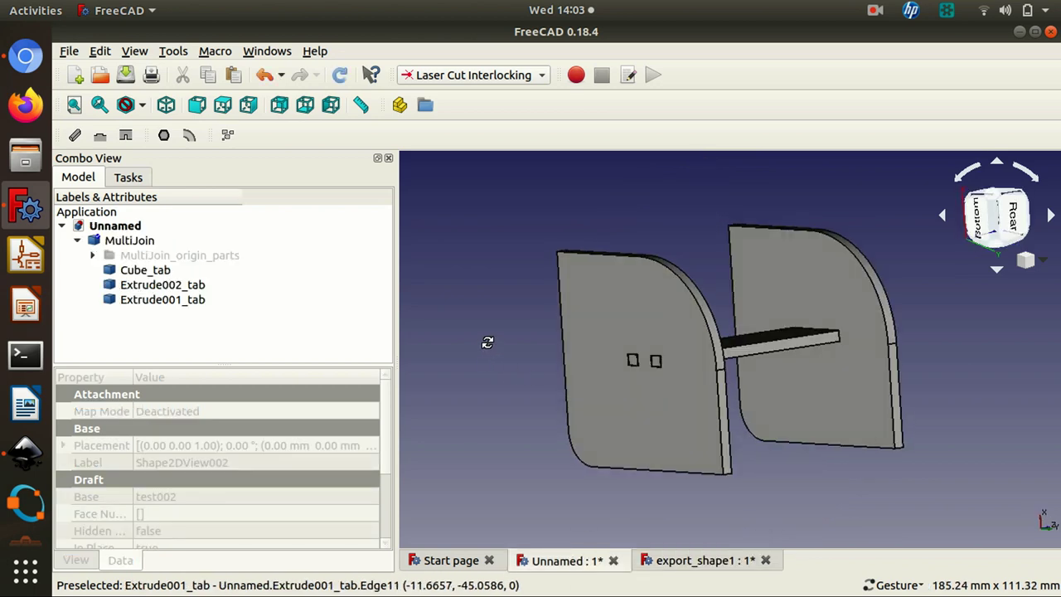
{"action": "left_click_drag", "start_coordinate": [526, 315], "coordinate": [462, 386]}
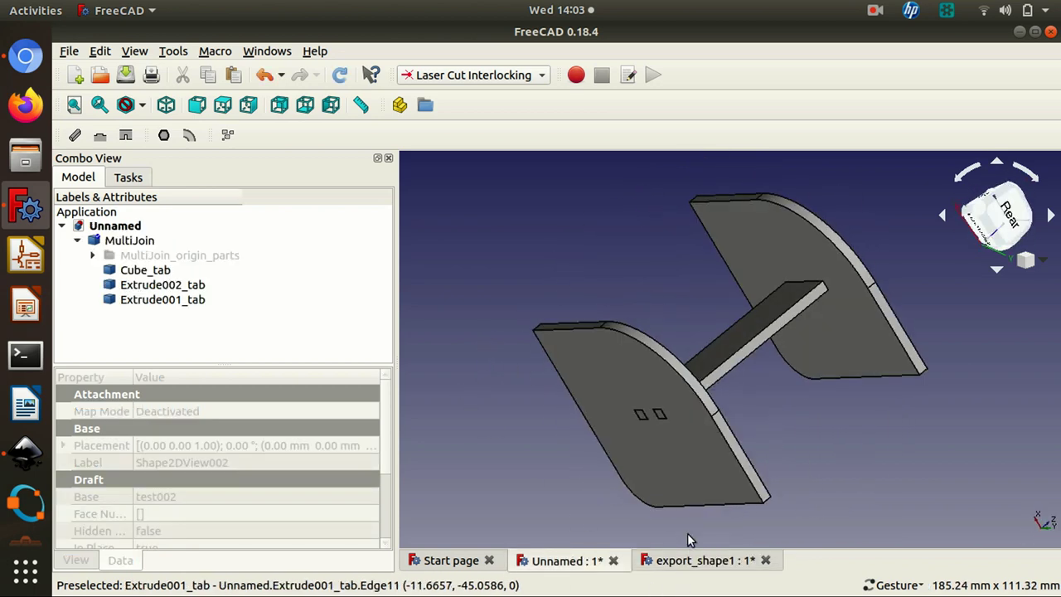
{"action": "left_click", "coordinate": [692, 563]}
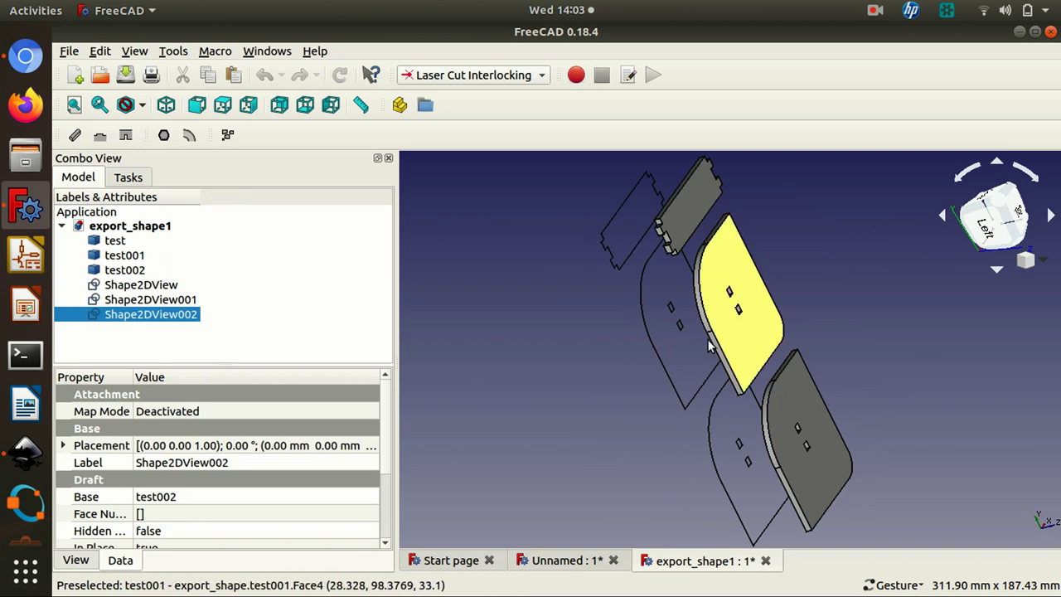
{"action": "left_click_drag", "start_coordinate": [638, 381], "coordinate": [591, 308]}
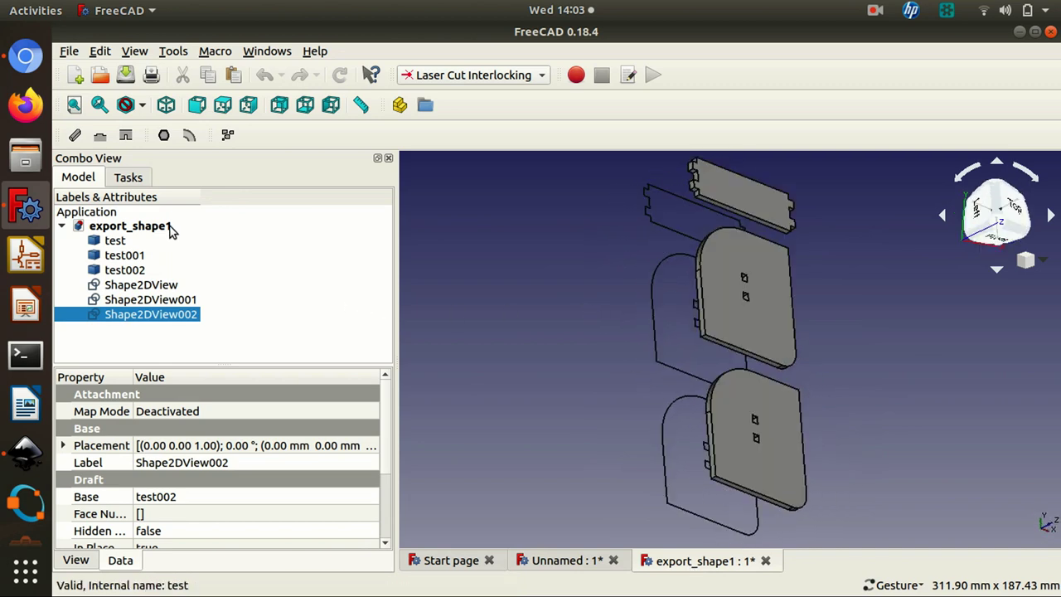
{"action": "left_click_drag", "start_coordinate": [427, 276], "coordinate": [650, 384]}
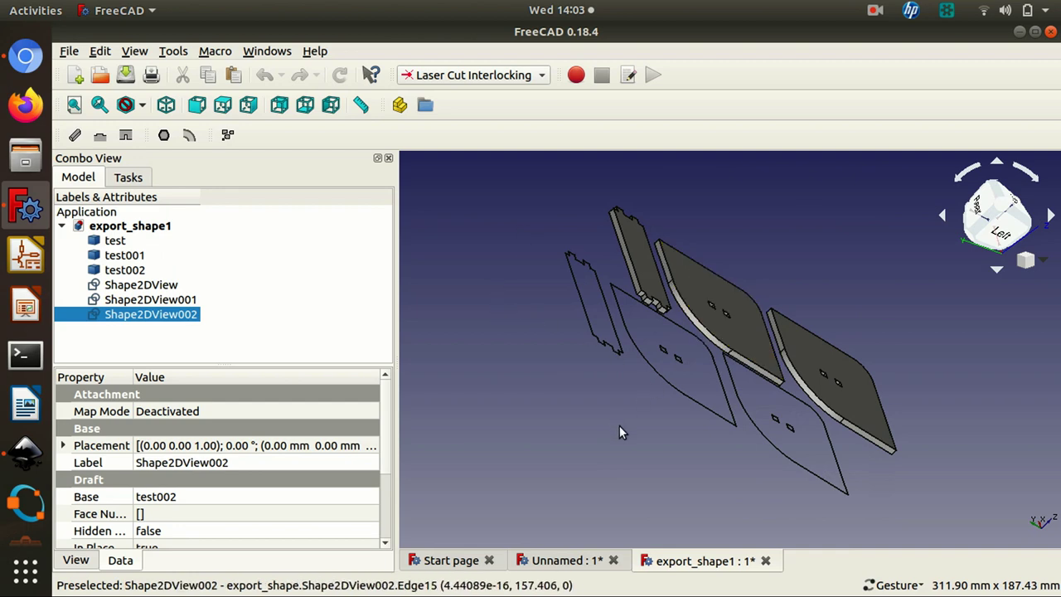
{"action": "left_click_drag", "start_coordinate": [622, 432], "coordinate": [532, 296]}
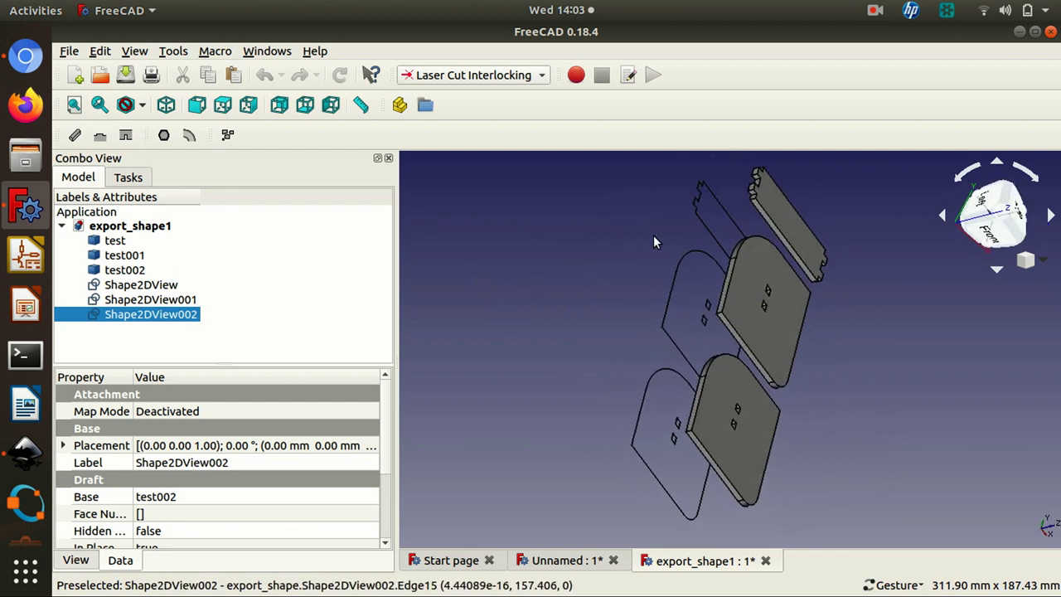
{"action": "left_click_drag", "start_coordinate": [653, 246], "coordinate": [576, 374]}
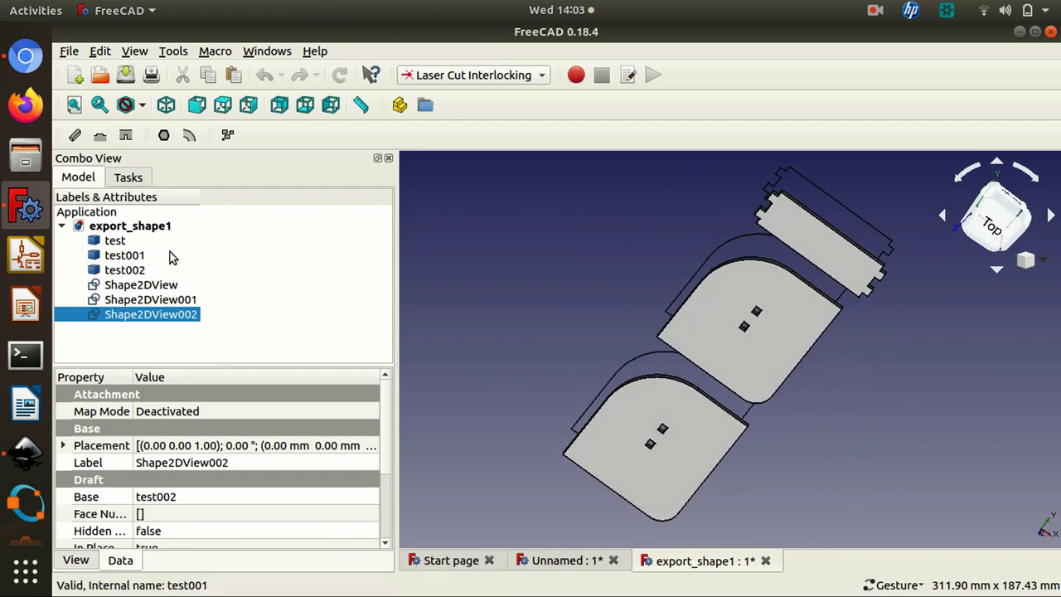
Hide the test, test001 and test002 solids, then select the three 2D view objects
{"action": "left_click", "coordinate": [128, 242]}
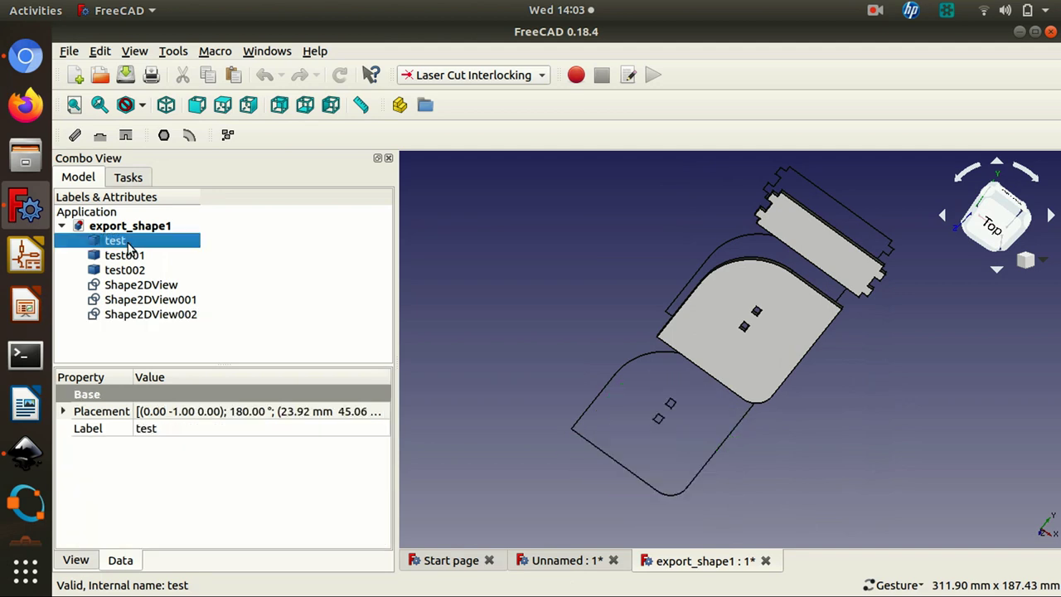
{"action": "key", "text": "space"}
{"action": "left_click", "coordinate": [131, 257]}
{"action": "key", "text": "space"}
{"action": "left_click", "coordinate": [137, 271]}
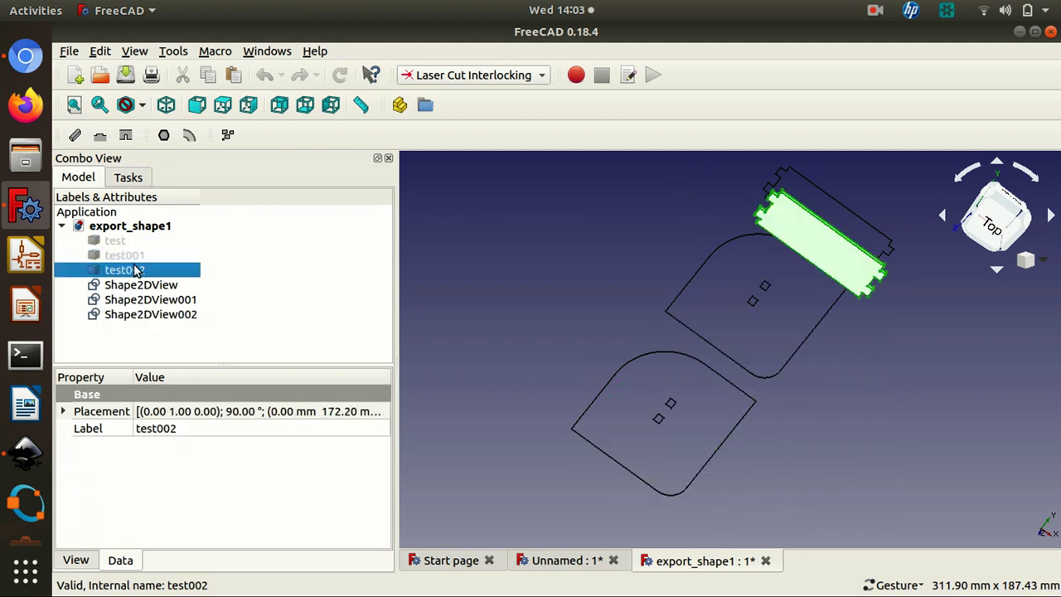
{"action": "key", "text": "space"}
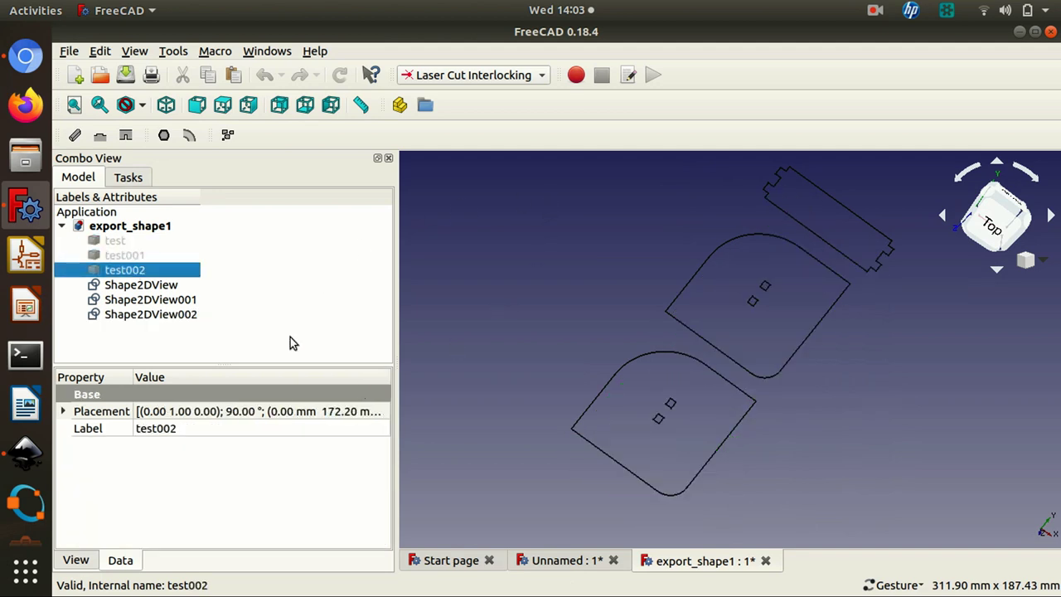
{"action": "left_click", "coordinate": [228, 347]}
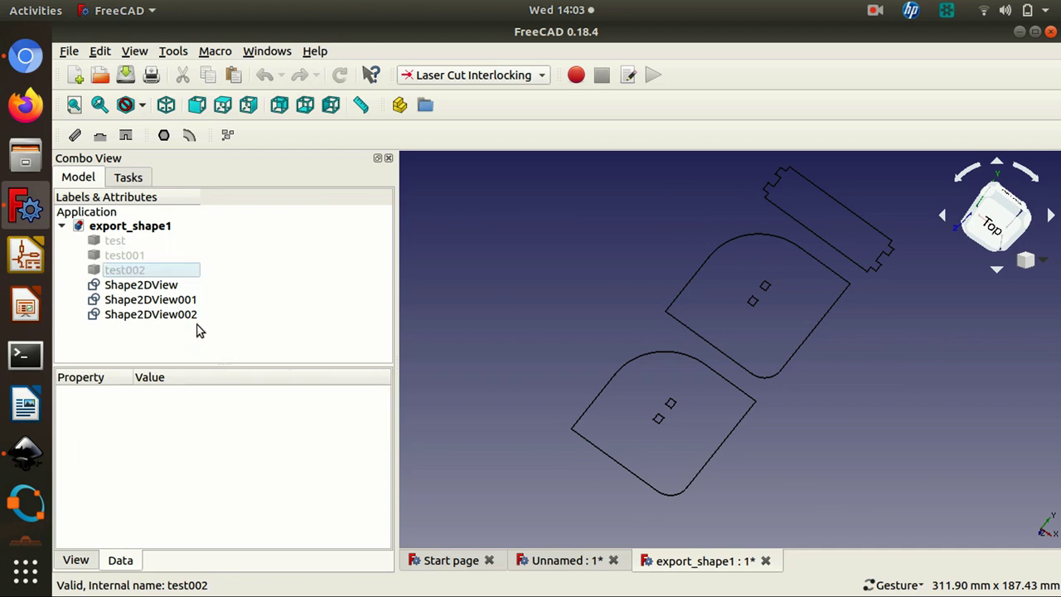
{"action": "left_click_drag", "start_coordinate": [194, 325], "coordinate": [116, 285]}
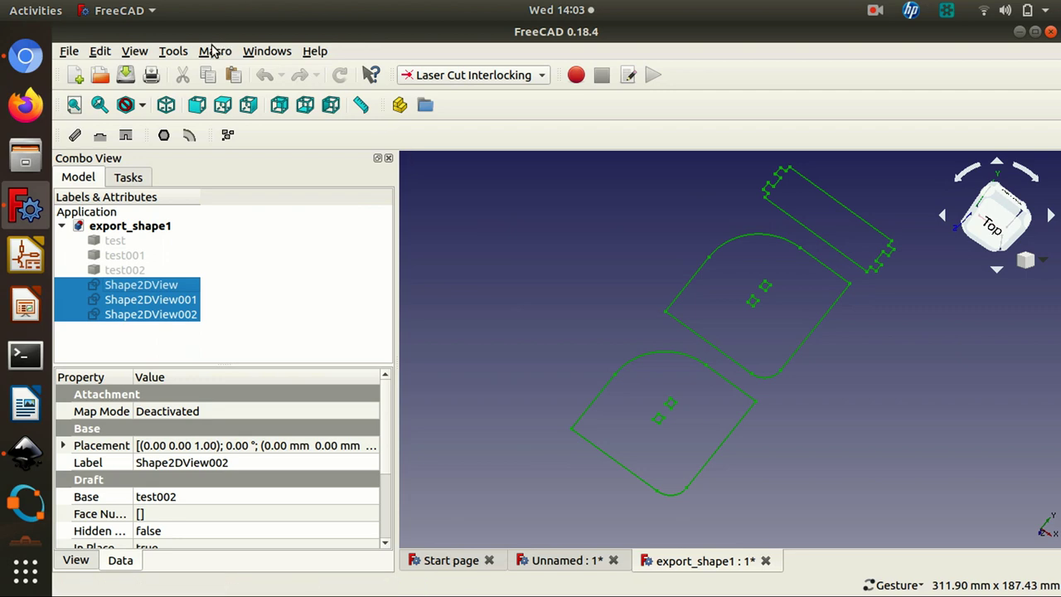
Export the selected 2D views as a Flattened SVG named test_piece23
{"action": "left_click", "coordinate": [70, 52]}
{"action": "left_click", "coordinate": [175, 252]}
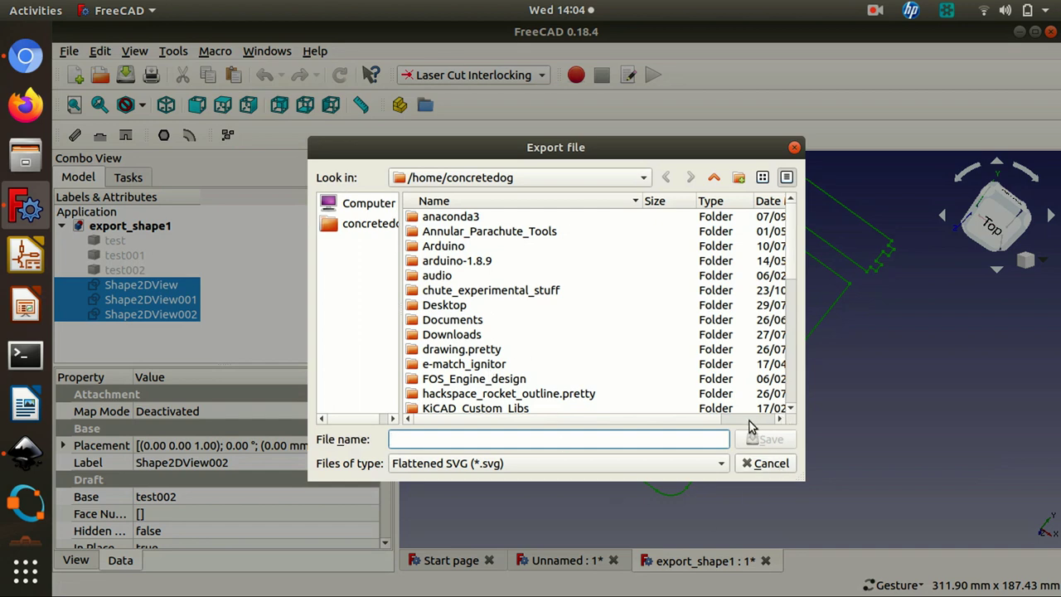
{"action": "left_click", "coordinate": [583, 457]}
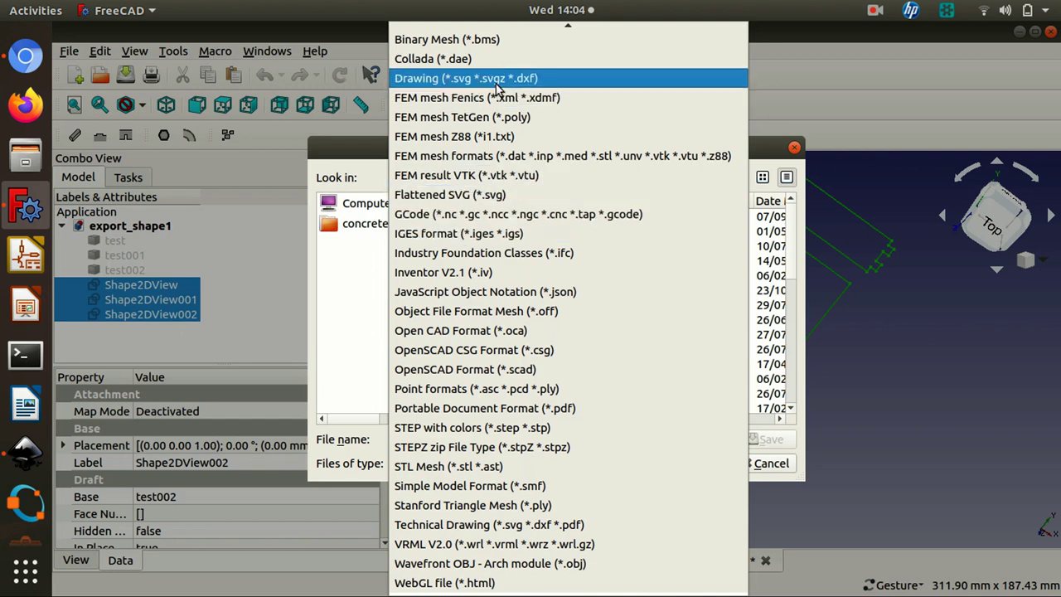
{"action": "left_click", "coordinate": [483, 199]}
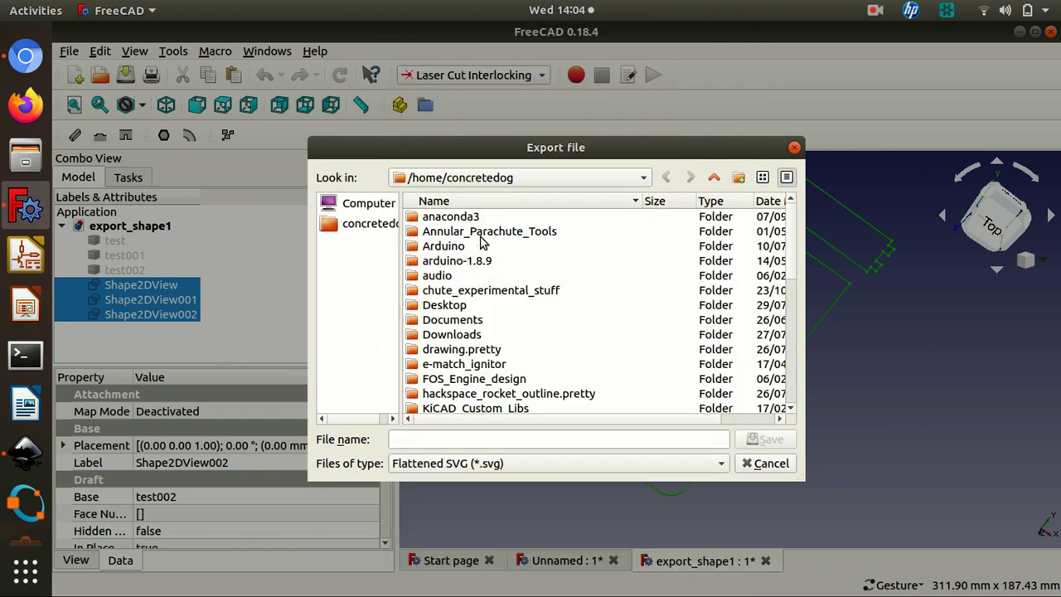
{"action": "left_click", "coordinate": [406, 439]}
{"action": "type", "text": "tesw"}
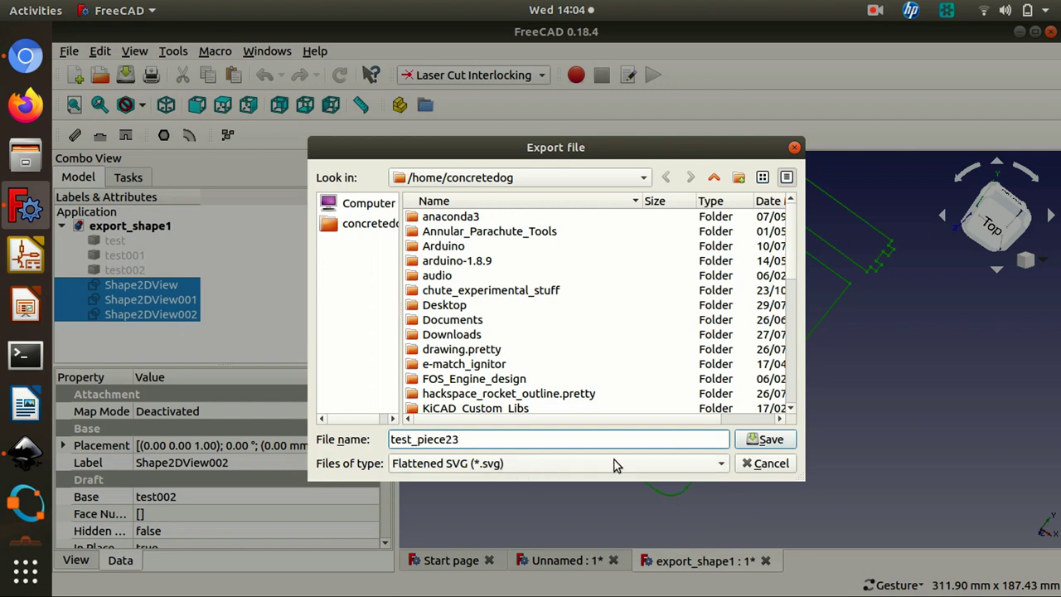
{"action": "left_click", "coordinate": [780, 440]}
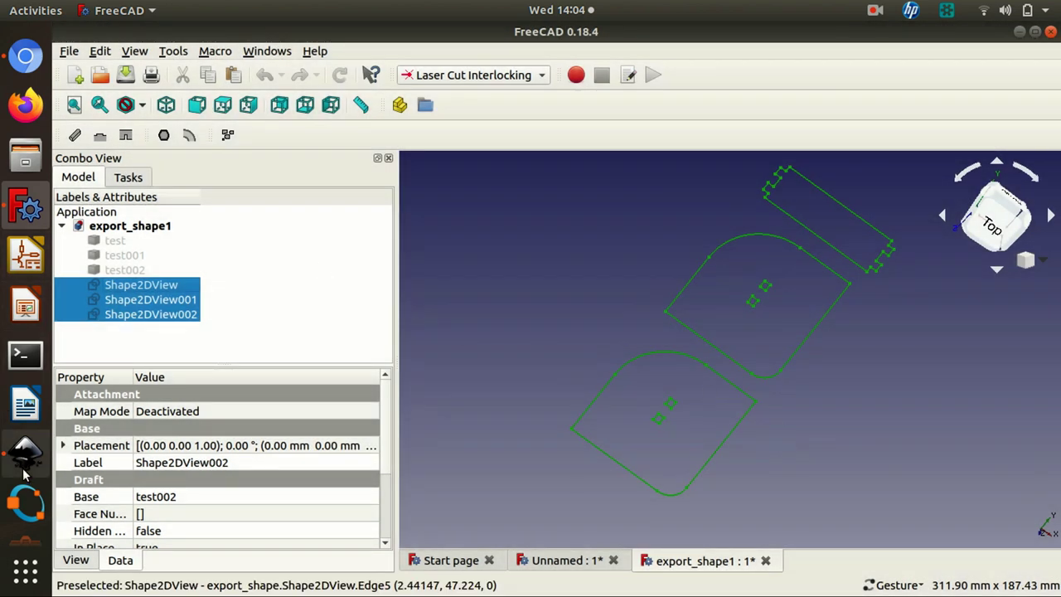
In Inkscape, browse the Desktop in the Open dialog, cancel without opening, and return to FreeCAD
{"action": "left_click", "coordinate": [25, 454]}
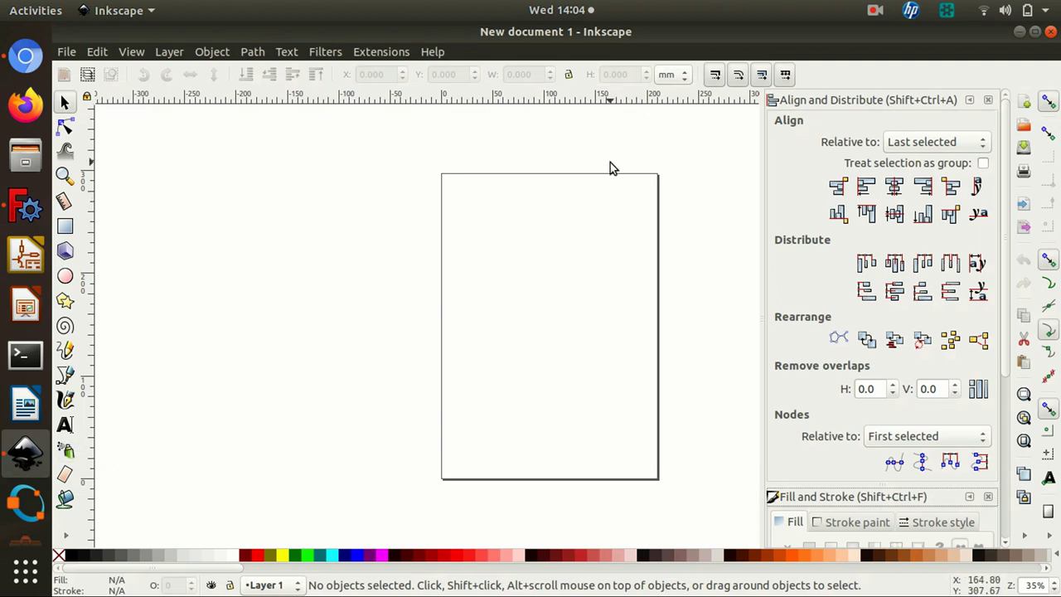
{"action": "left_click", "coordinate": [66, 51]}
{"action": "mouse_move", "coordinate": [97, 51]}
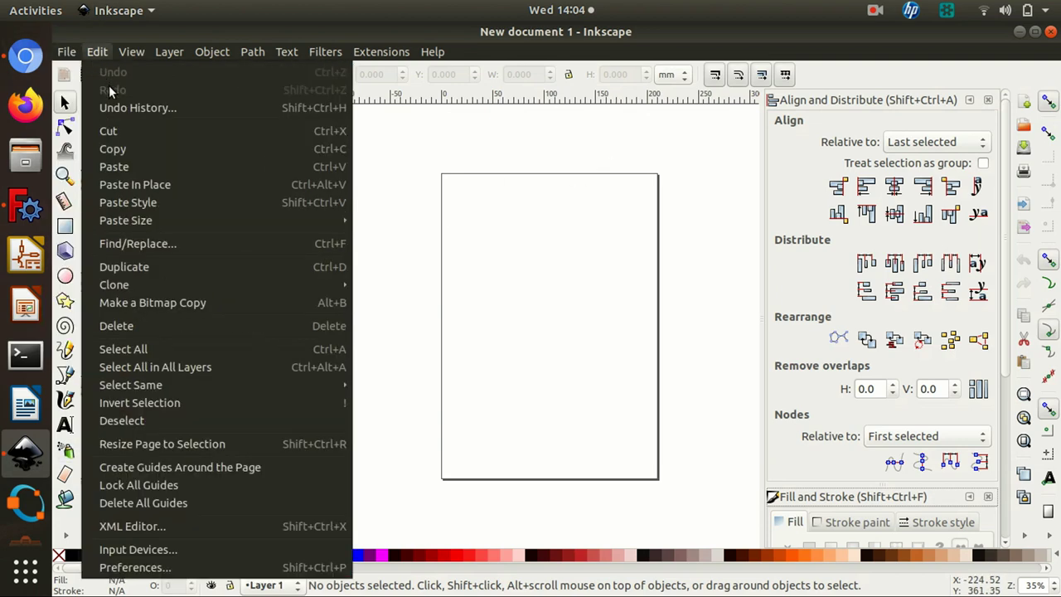
{"action": "mouse_move", "coordinate": [92, 133]}
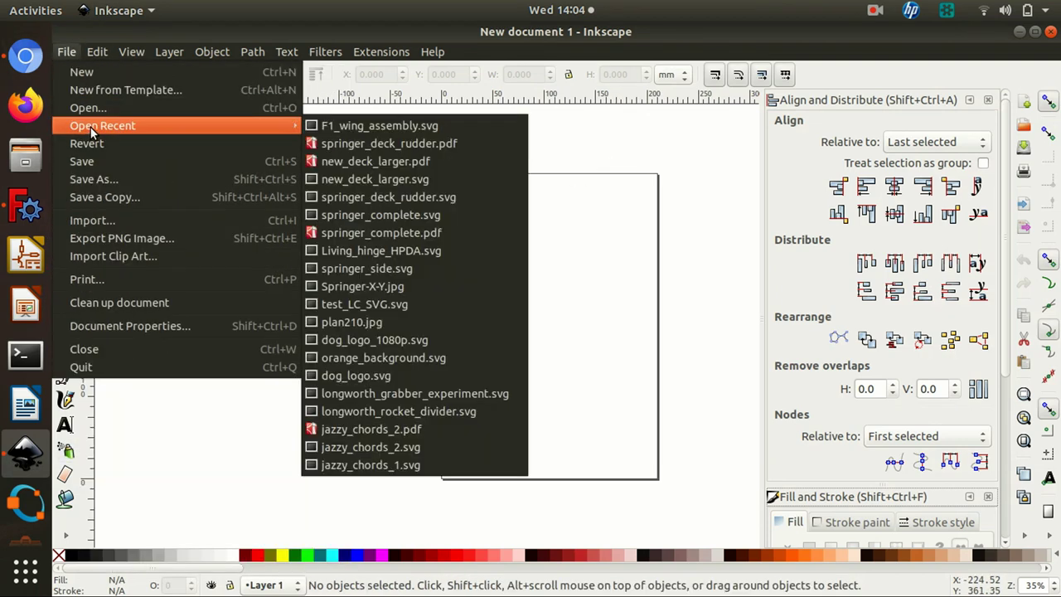
{"action": "left_click", "coordinate": [92, 111]}
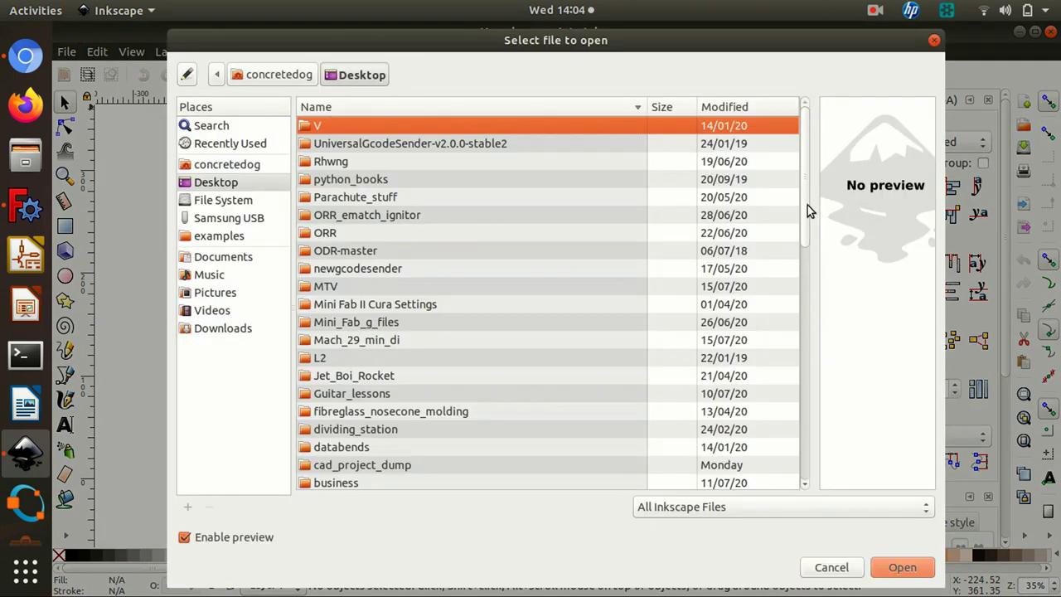
{"action": "left_click_drag", "start_coordinate": [810, 211], "coordinate": [812, 572]}
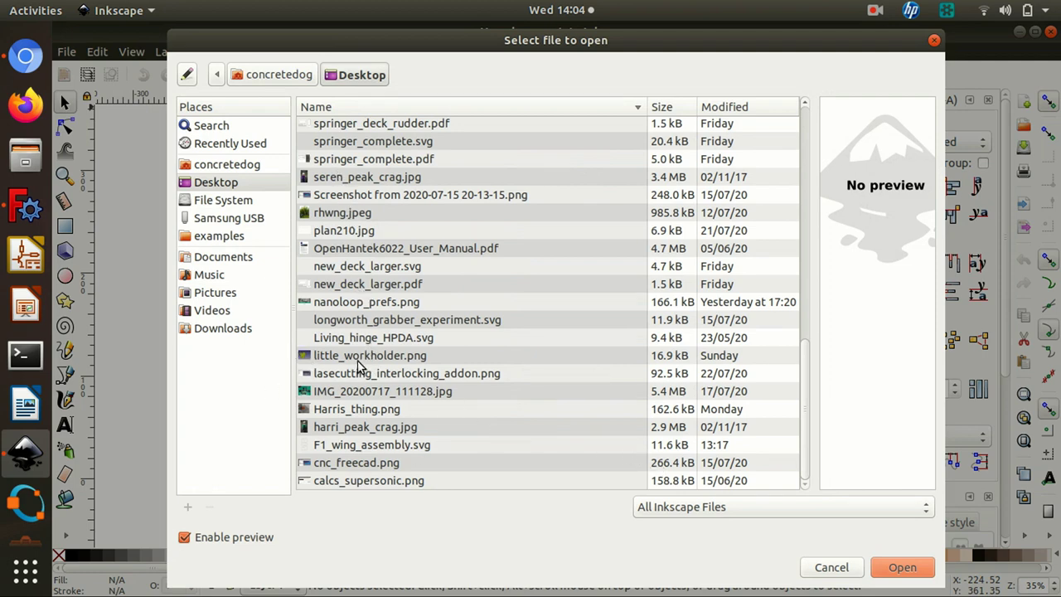
{"action": "left_click_drag", "start_coordinate": [809, 428], "coordinate": [794, 310]}
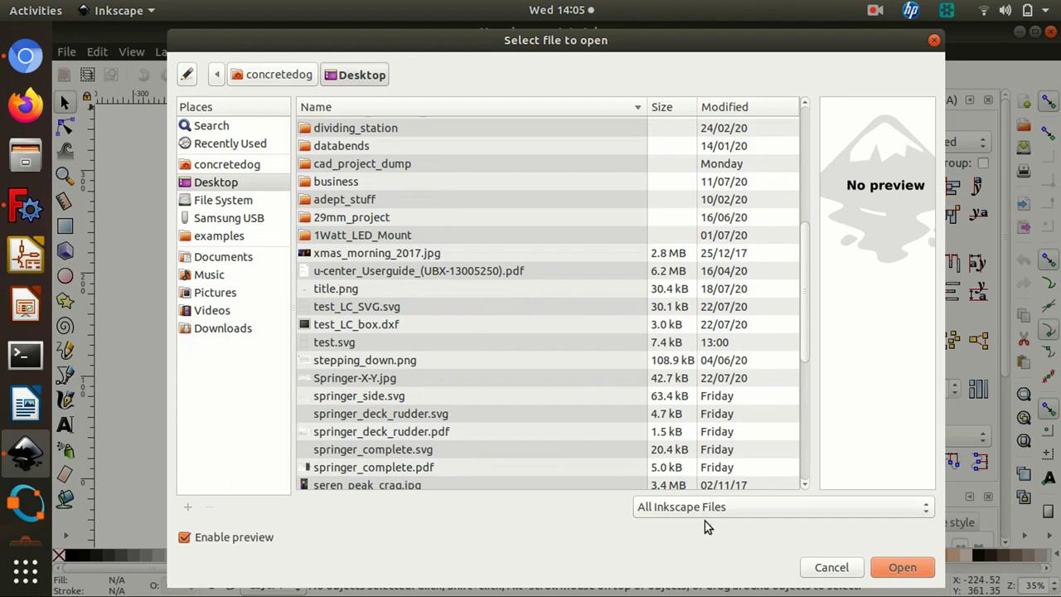
{"action": "left_click", "coordinate": [832, 568]}
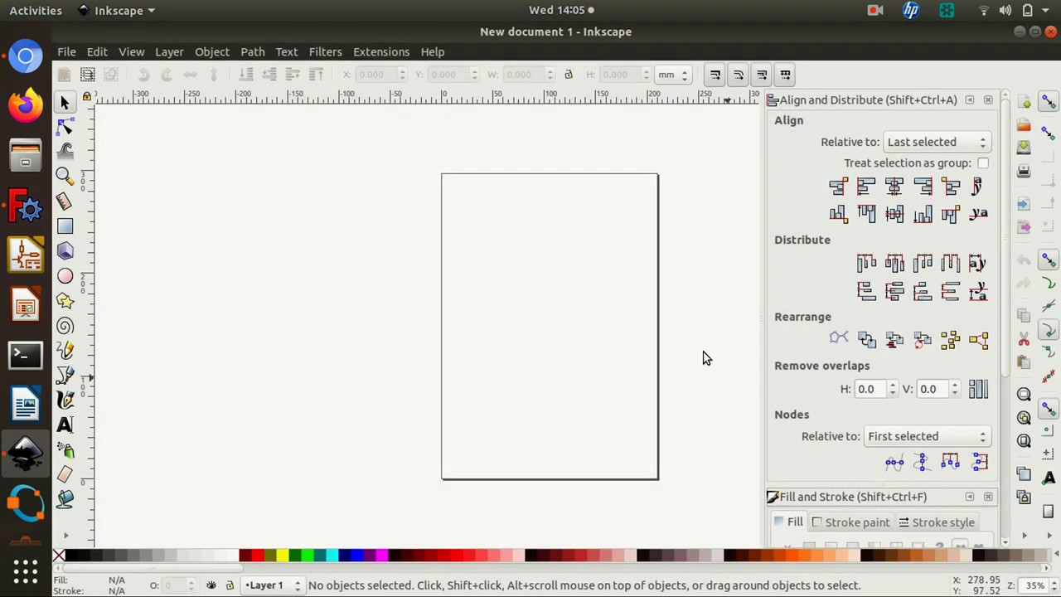
{"action": "left_click", "coordinate": [25, 206]}
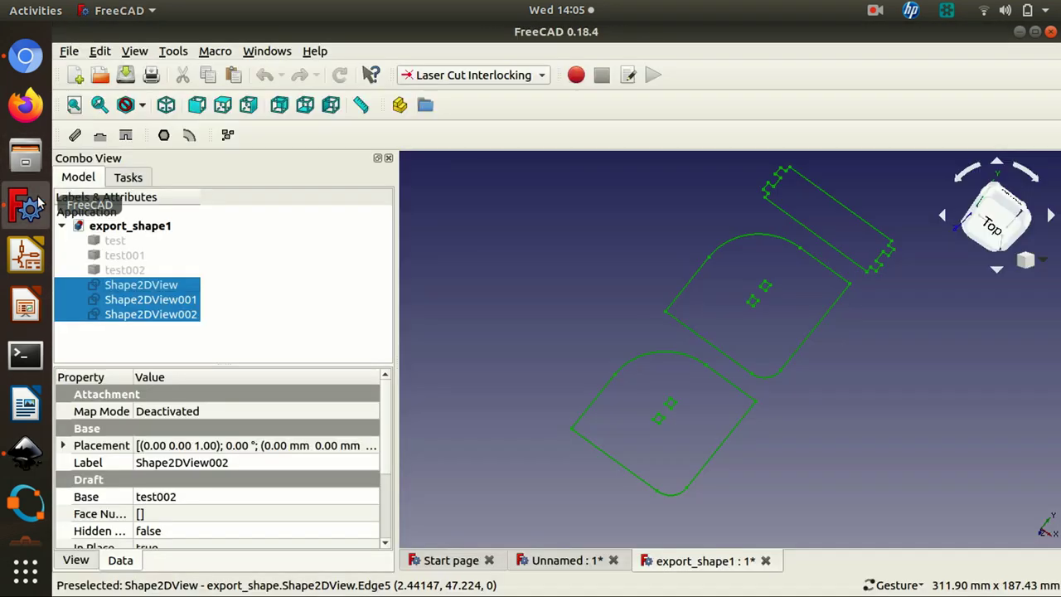
Re-export the three 2D views to the Desktop as Flattened SVG testpiece345
{"action": "left_click", "coordinate": [68, 52]}
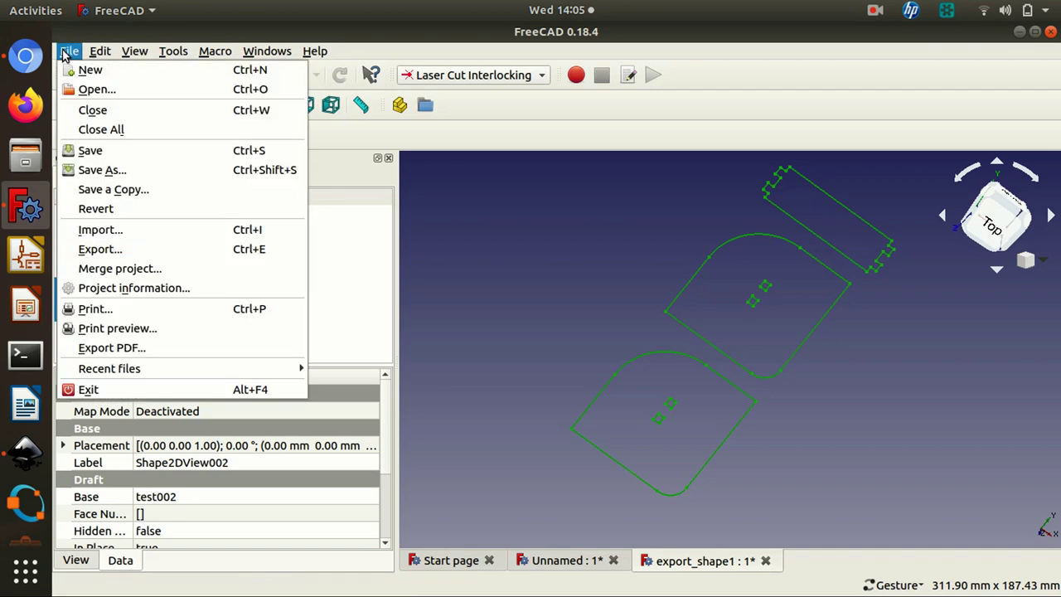
{"action": "left_click", "coordinate": [142, 250]}
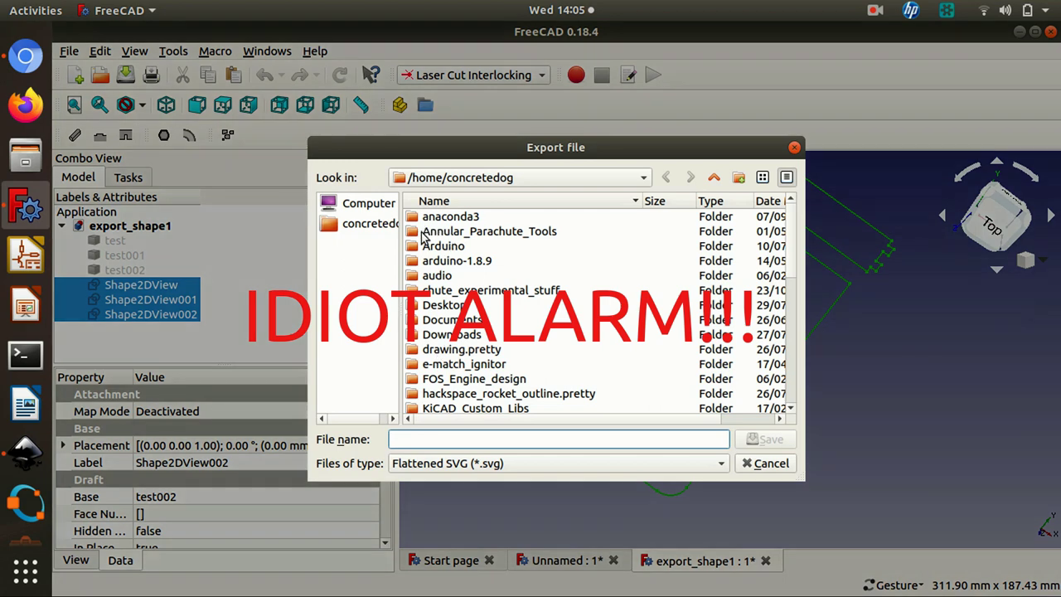
{"action": "double_click", "coordinate": [444, 305]}
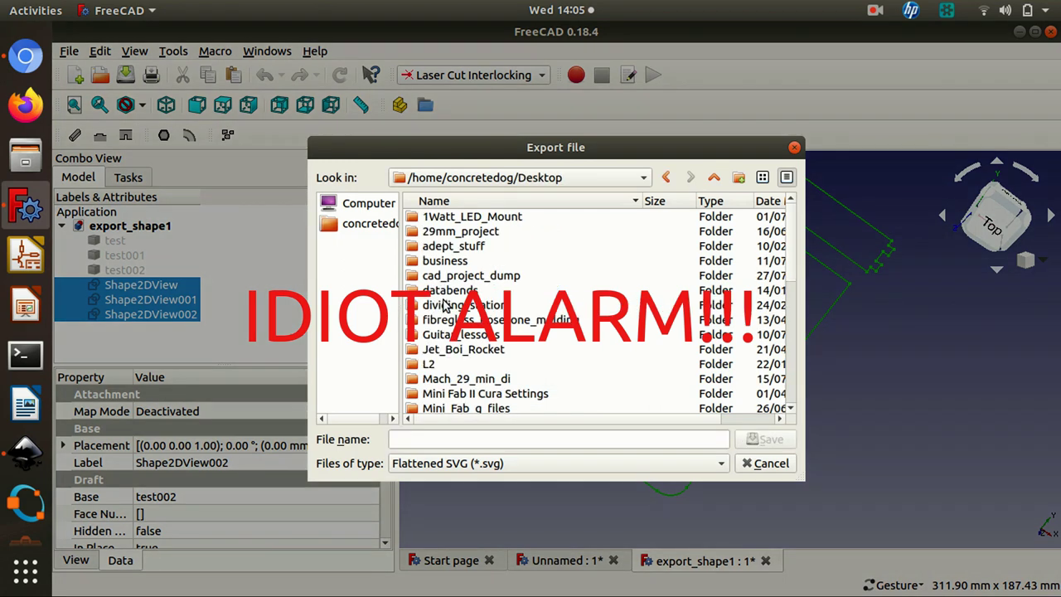
{"action": "left_click", "coordinate": [448, 441]}
{"action": "type", "text": "te"}
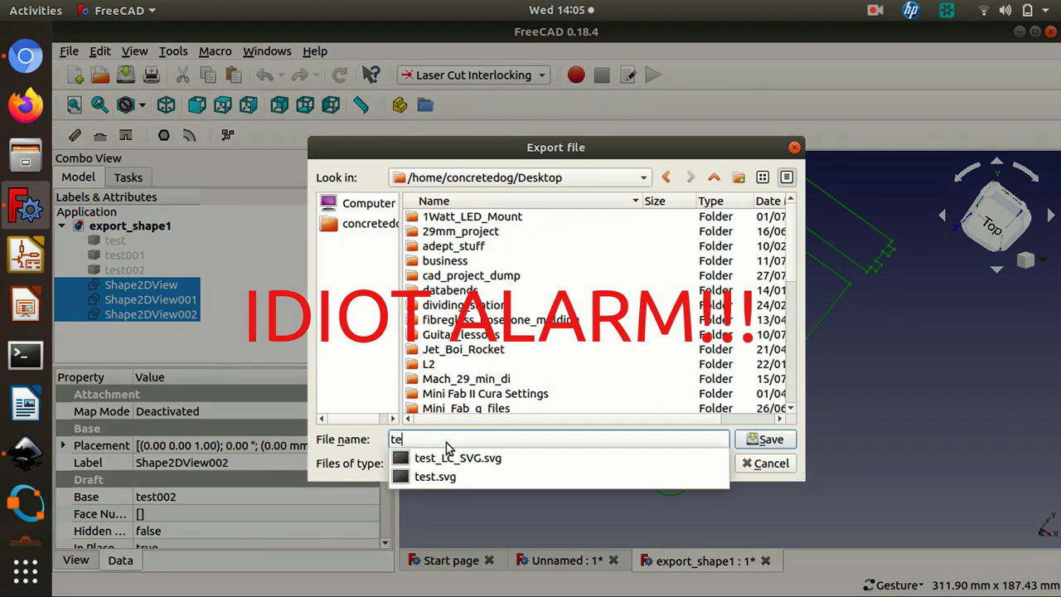
{"action": "type", "text": "stpiece345"}
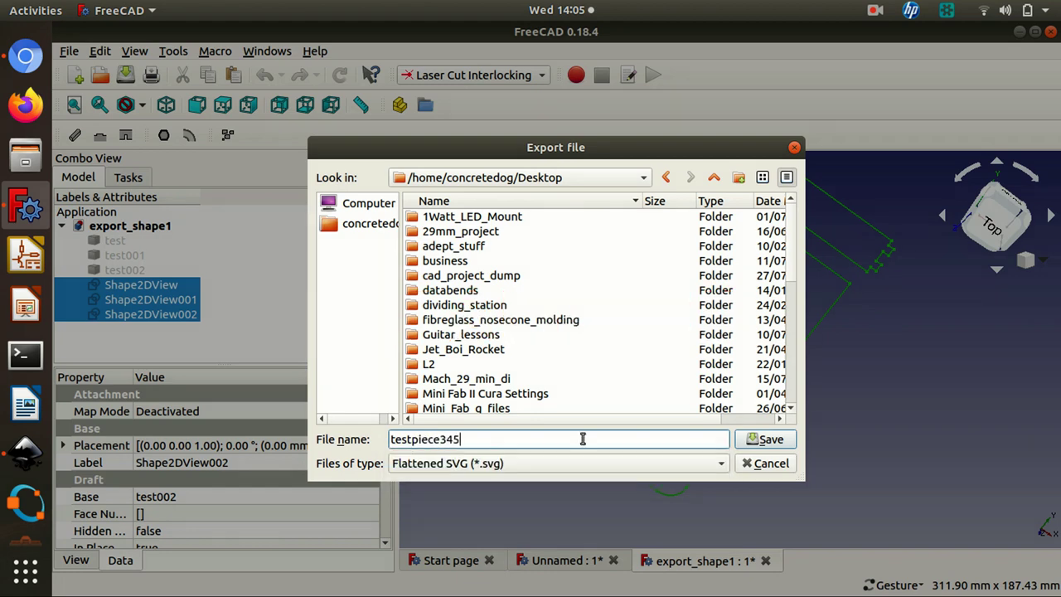
{"action": "left_click", "coordinate": [746, 433]}
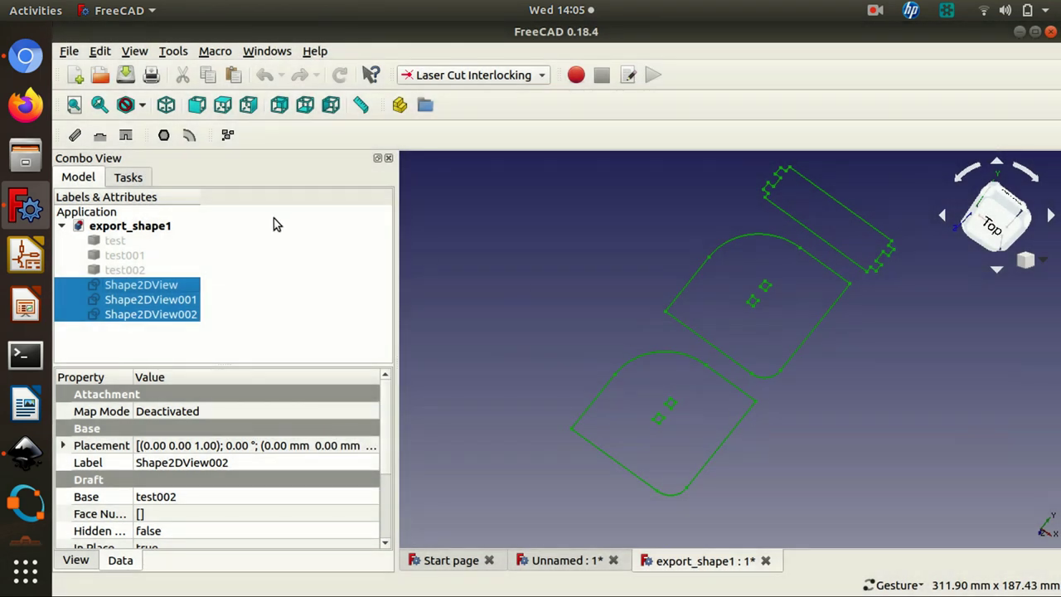
In Inkscape, open testpiece345.svg from the file browser
{"action": "left_click", "coordinate": [25, 455]}
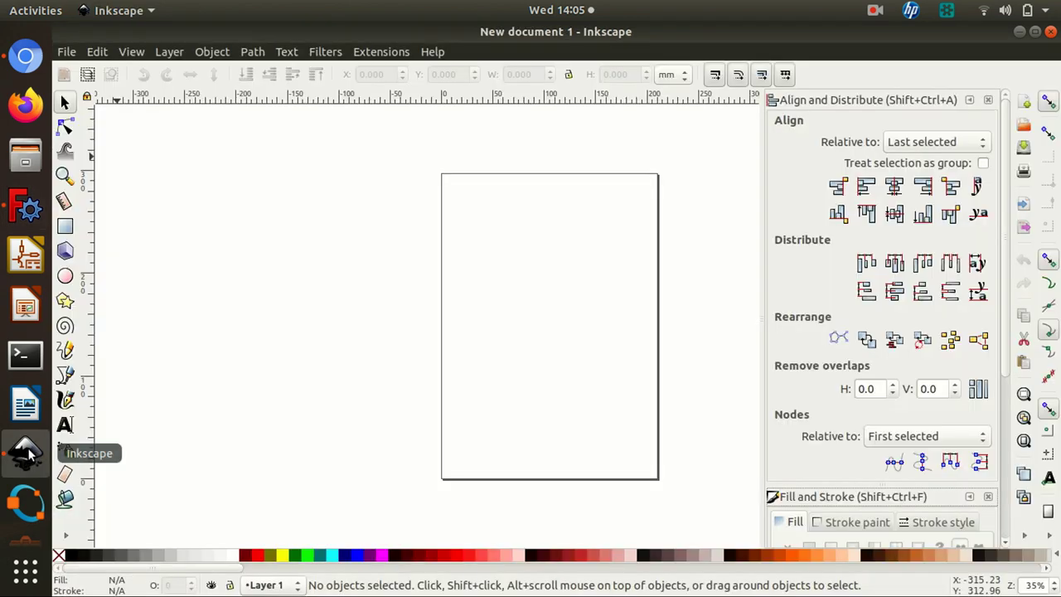
{"action": "left_click", "coordinate": [66, 52]}
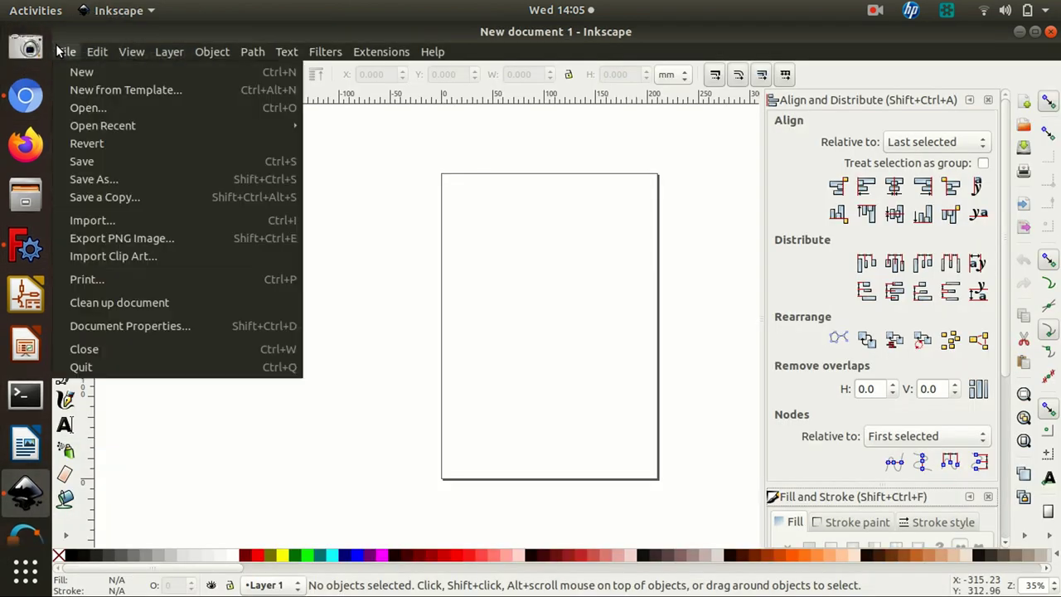
{"action": "left_click", "coordinate": [129, 106]}
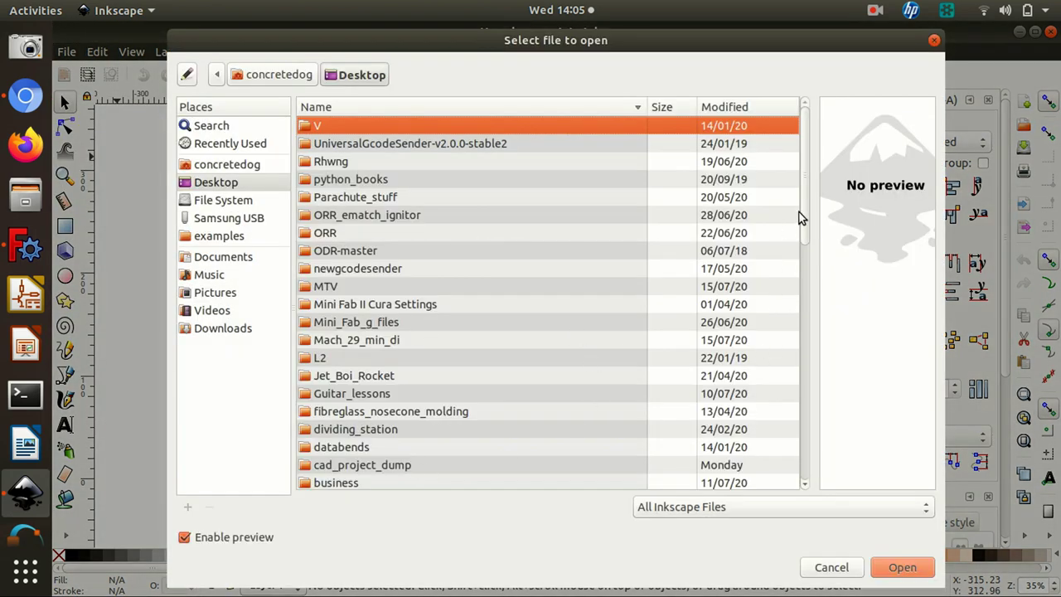
{"action": "left_click_drag", "start_coordinate": [799, 213], "coordinate": [799, 345]}
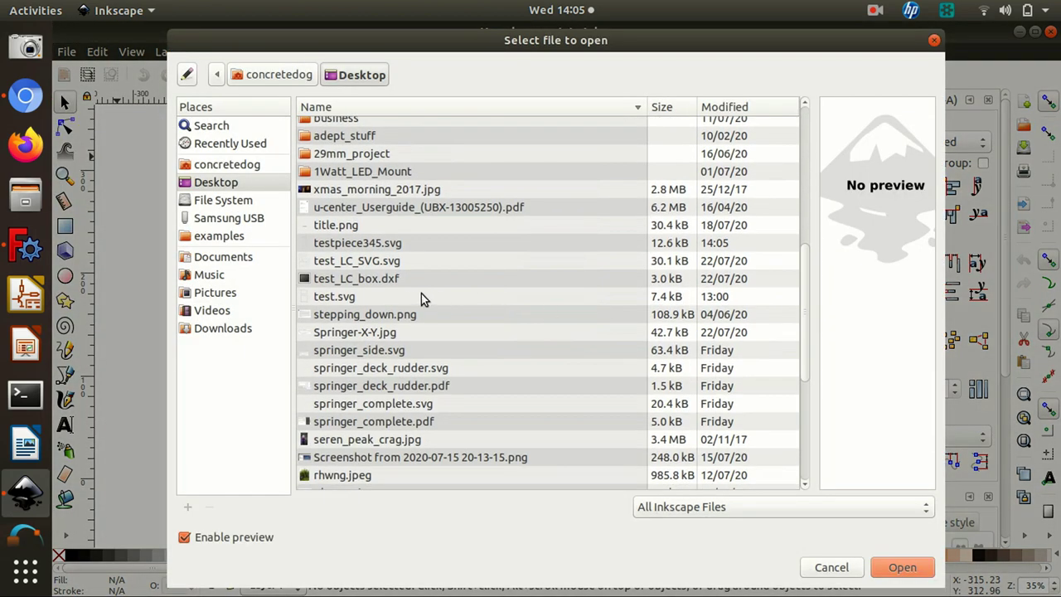
{"action": "double_click", "coordinate": [380, 244]}
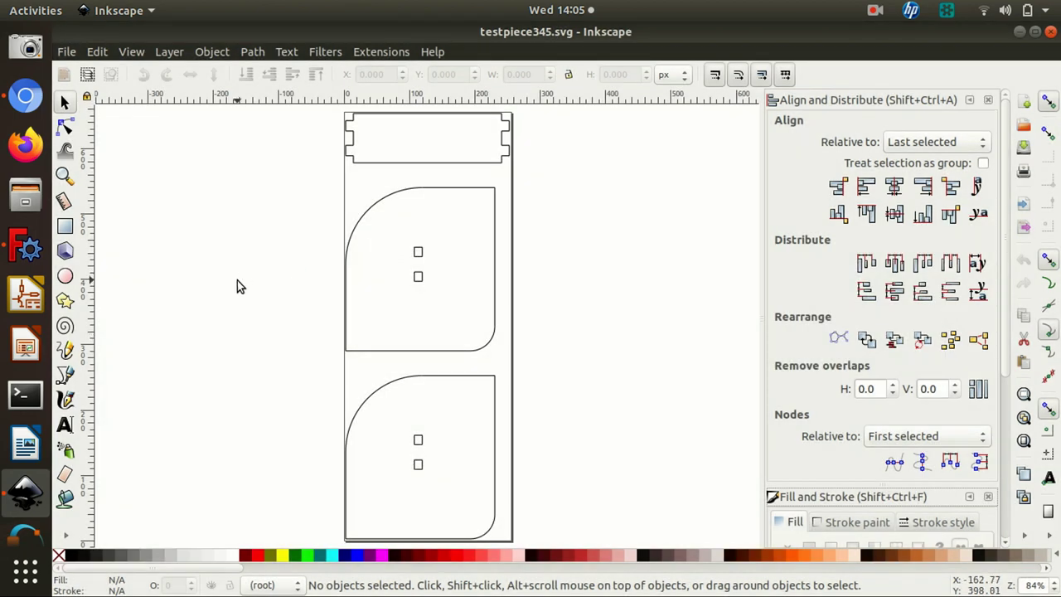
Nudge the upper end panel slightly up and right, deselect it, and return to FreeCAD
{"action": "left_click_drag", "start_coordinate": [605, 307], "coordinate": [324, 302]}
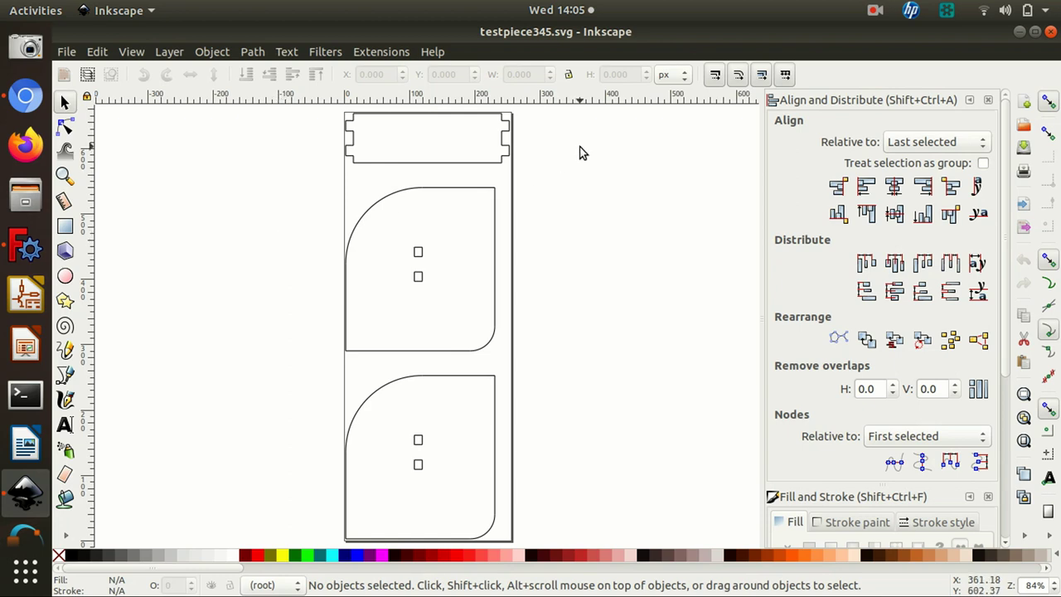
{"action": "left_click", "coordinate": [479, 190]}
{"action": "left_click_drag", "start_coordinate": [479, 196], "coordinate": [483, 174]}
{"action": "left_click", "coordinate": [316, 223]}
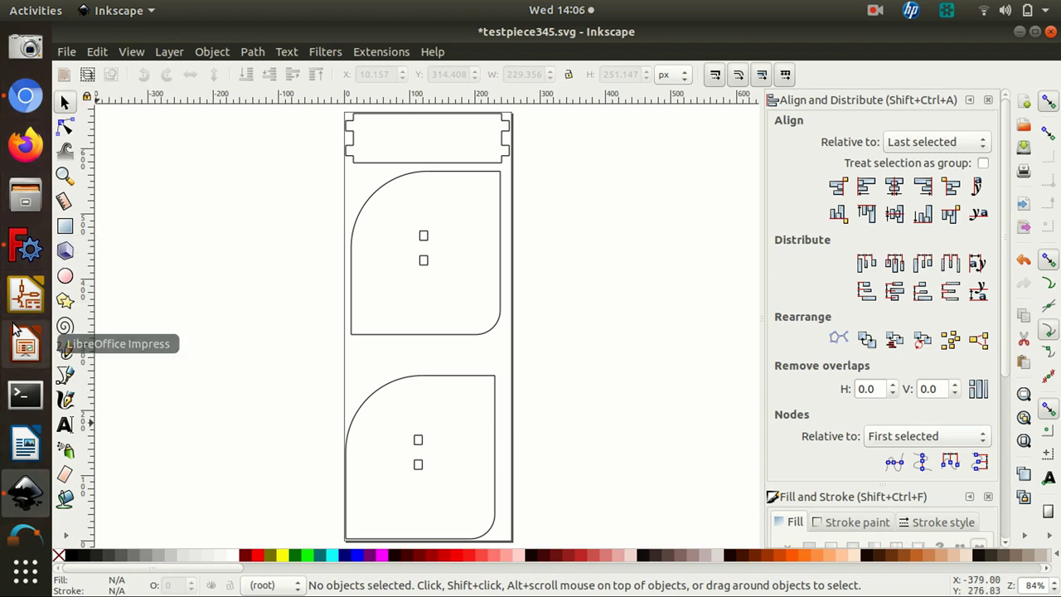
{"action": "left_click", "coordinate": [25, 248]}
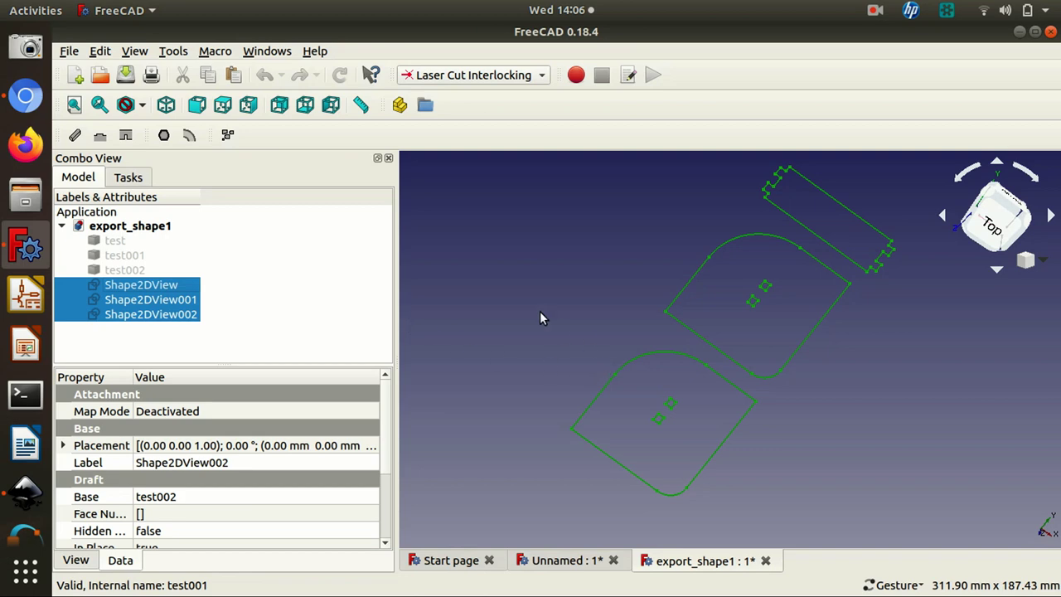
{"action": "left_click", "coordinate": [533, 76]}
{"action": "left_click", "coordinate": [340, 309]}
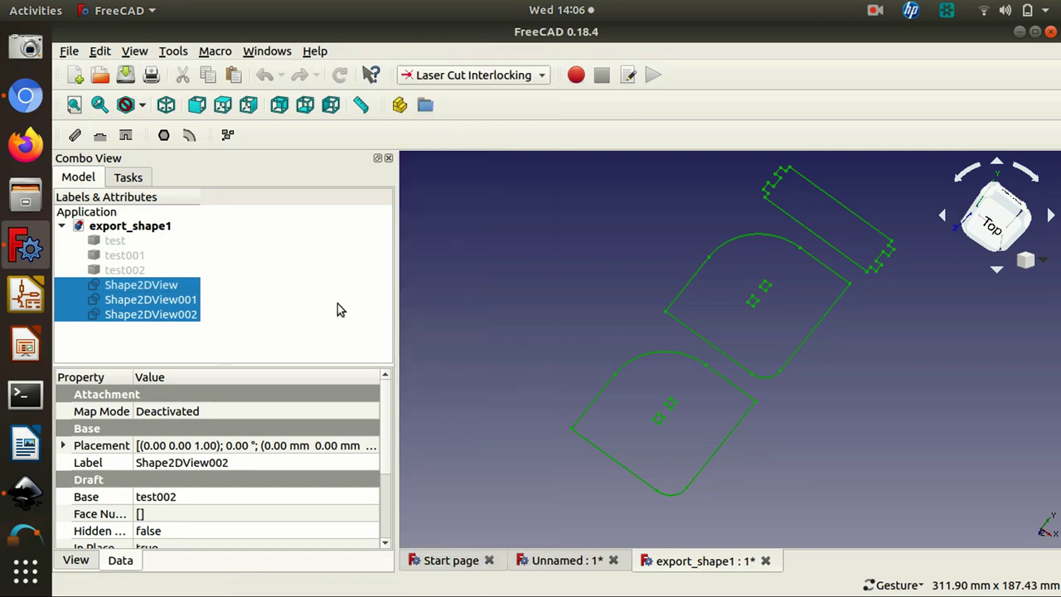